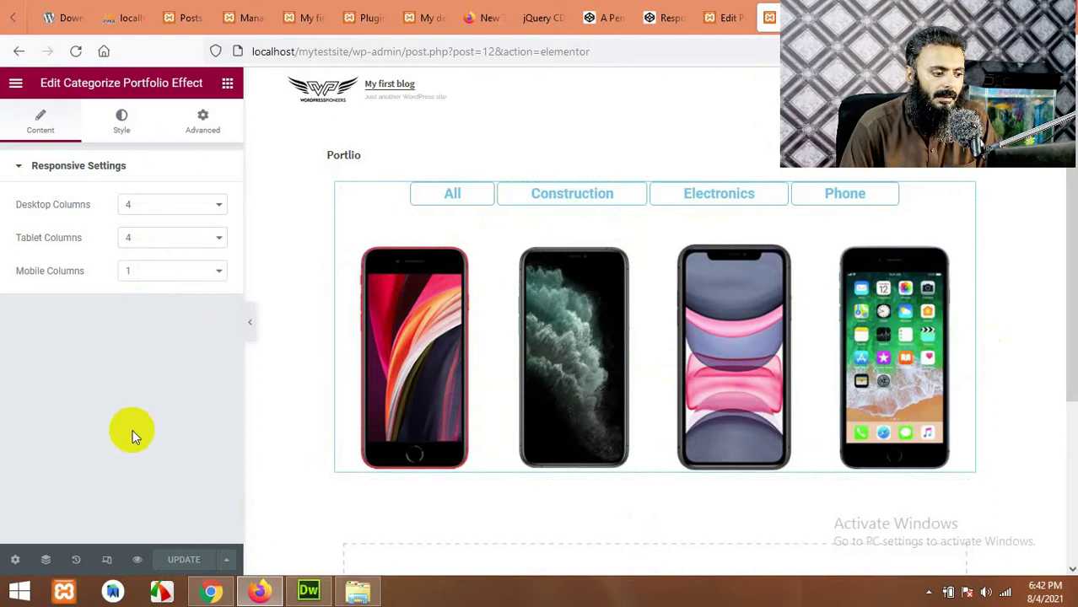
- Preview the portfolio page and try its Construction, Electronics, Phone and All category filters
left_click(137, 560)
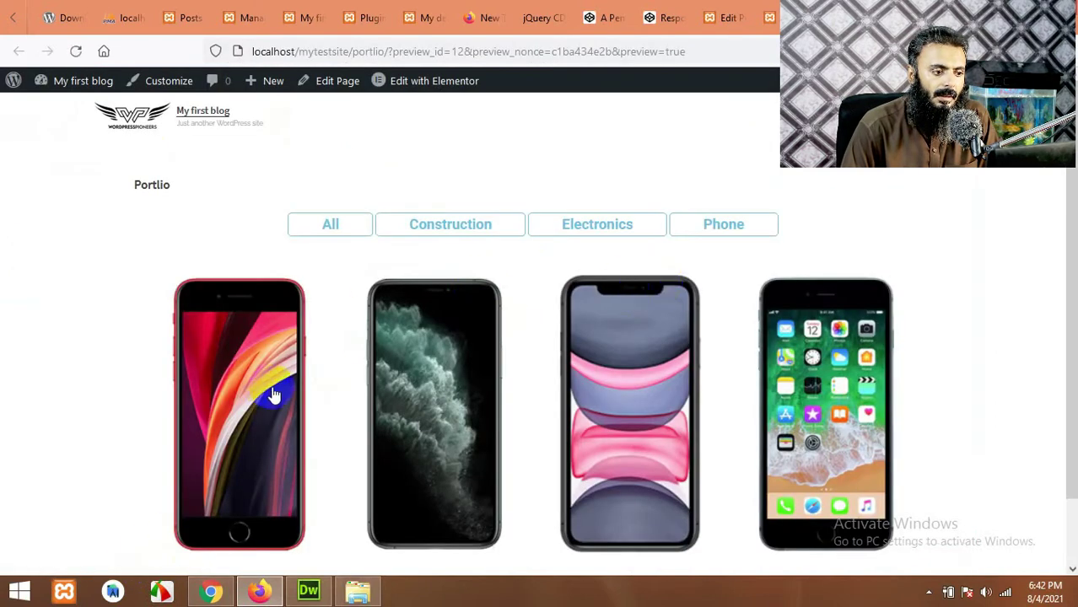
left_click(443, 241)
left_click(593, 229)
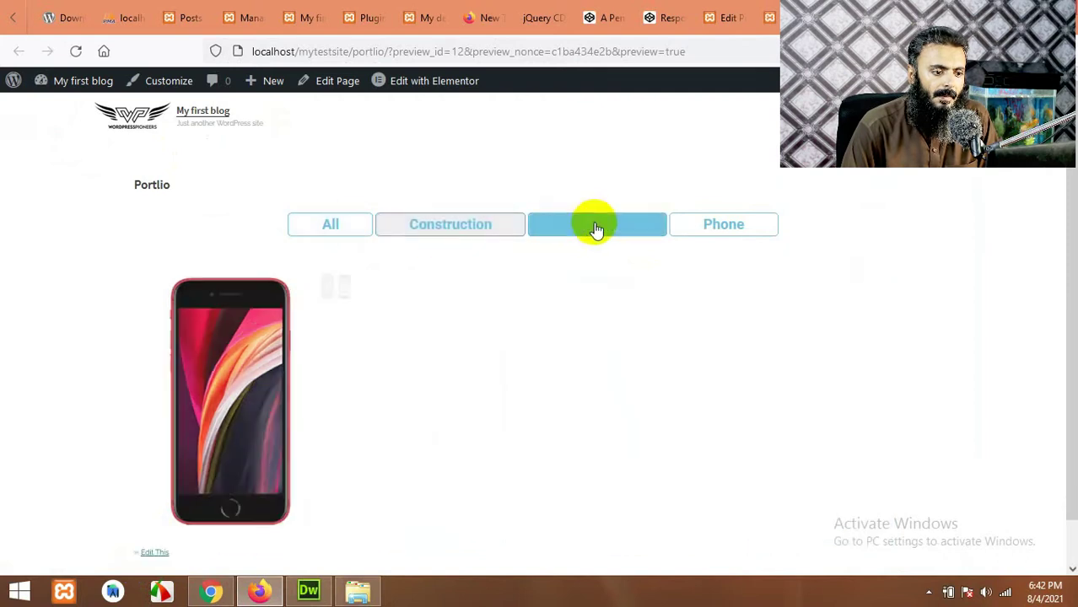
left_click(713, 232)
left_click(355, 236)
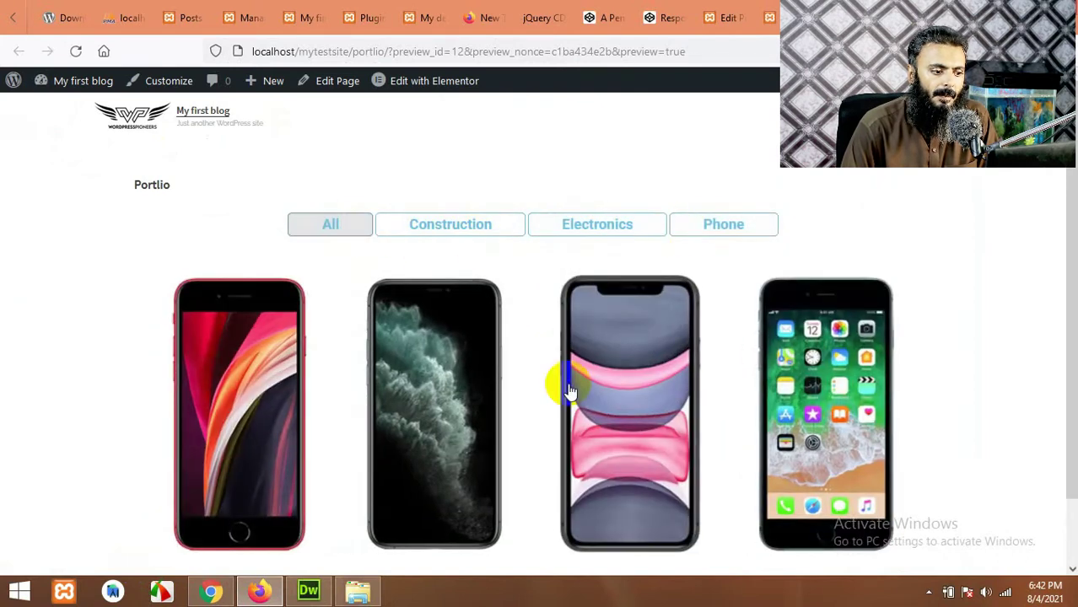
- Open the second portfolio item's details, read through the project information and description, and close them
scroll(439, 371, "down", 2)
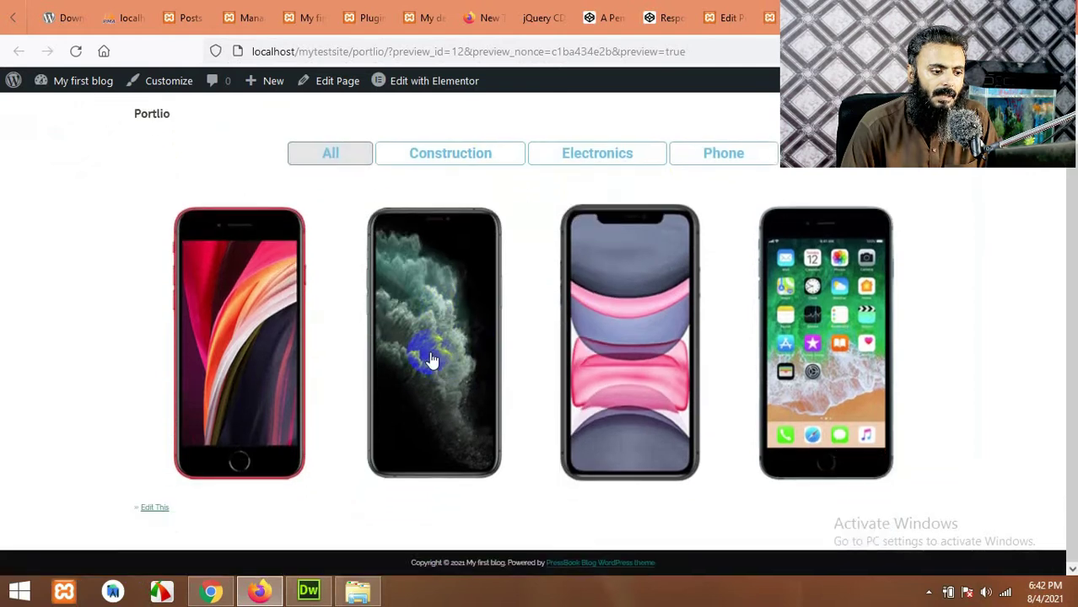
left_click(429, 329)
scroll(202, 254, "down", 1)
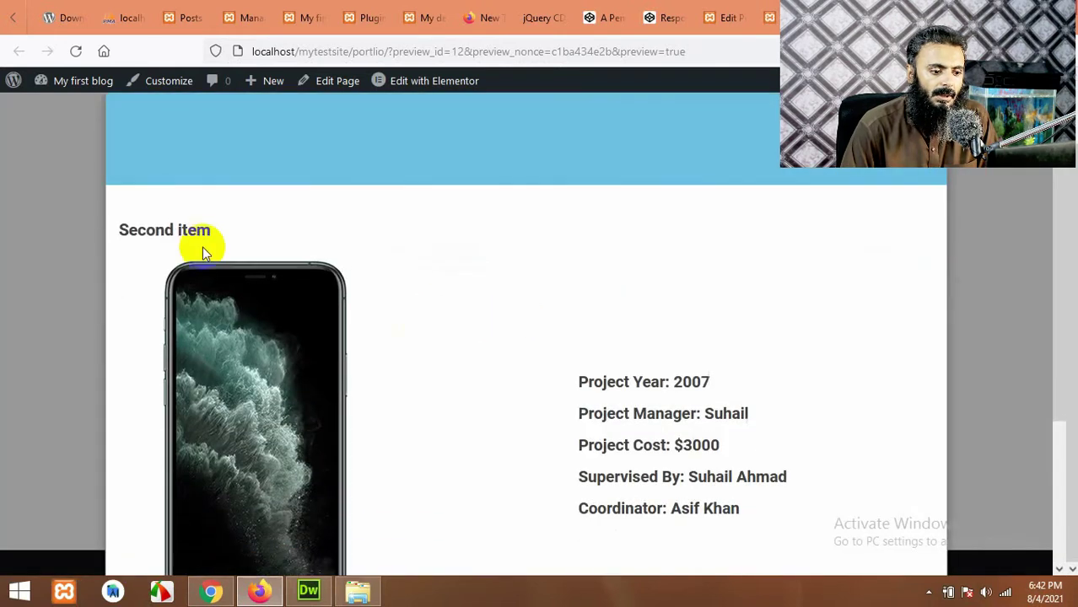
scroll(681, 319, "down", 1)
scroll(667, 278, "down", 3)
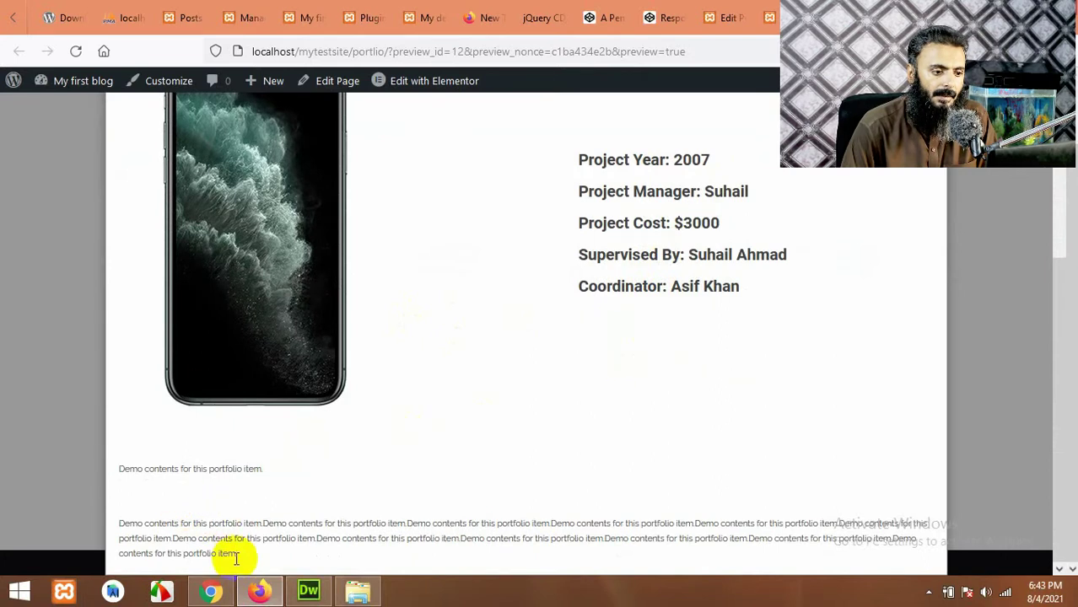
scroll(815, 302, "up", 4)
key("Escape")
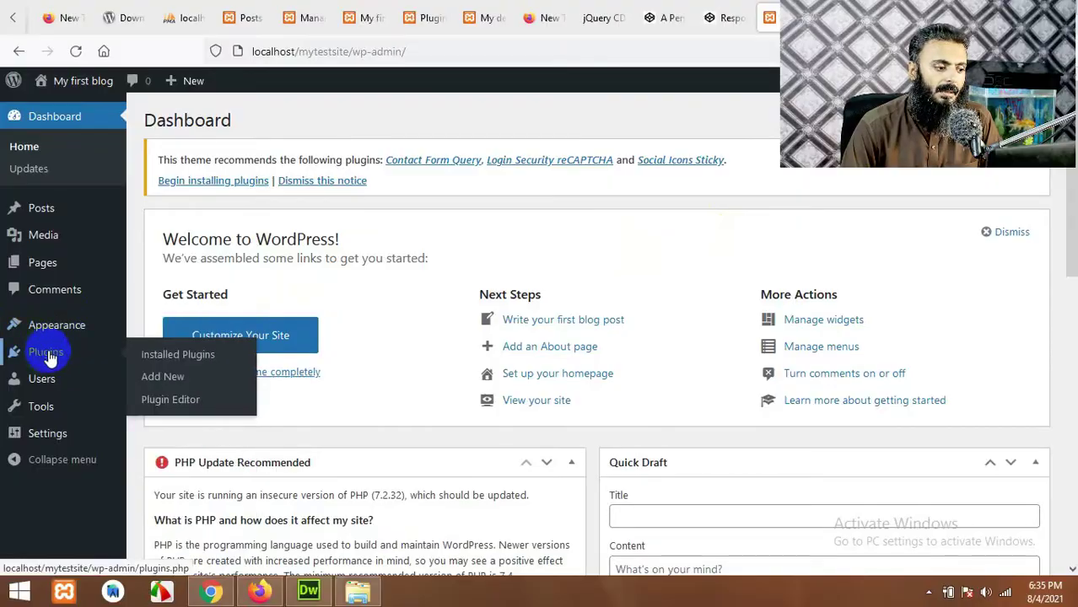
- Find the Elementor Website Builder plugin by searching for "elementor", then install and activate it
left_click(173, 377)
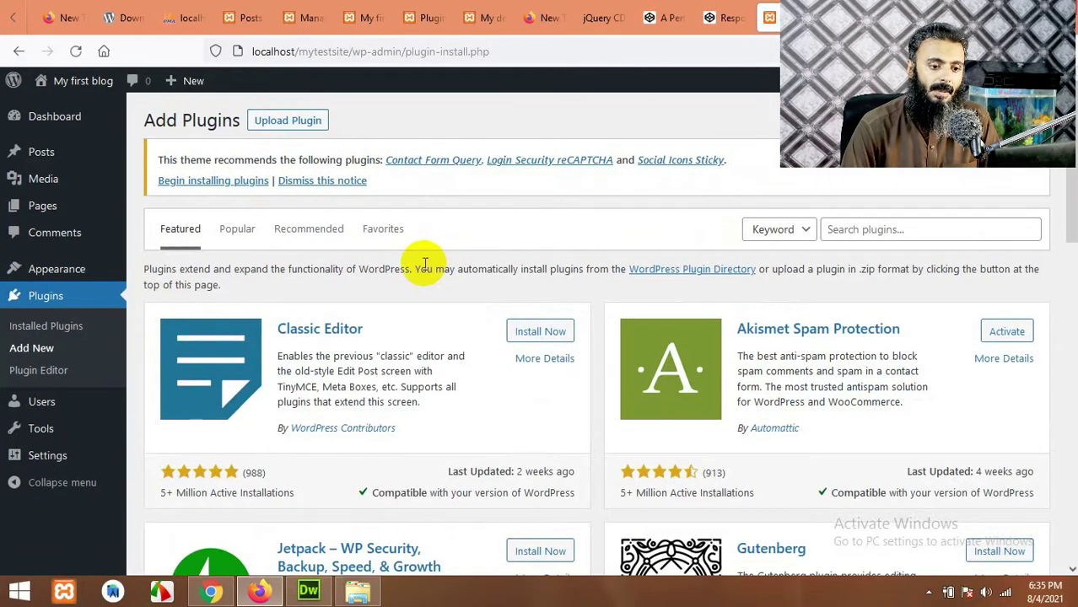
left_click(849, 232)
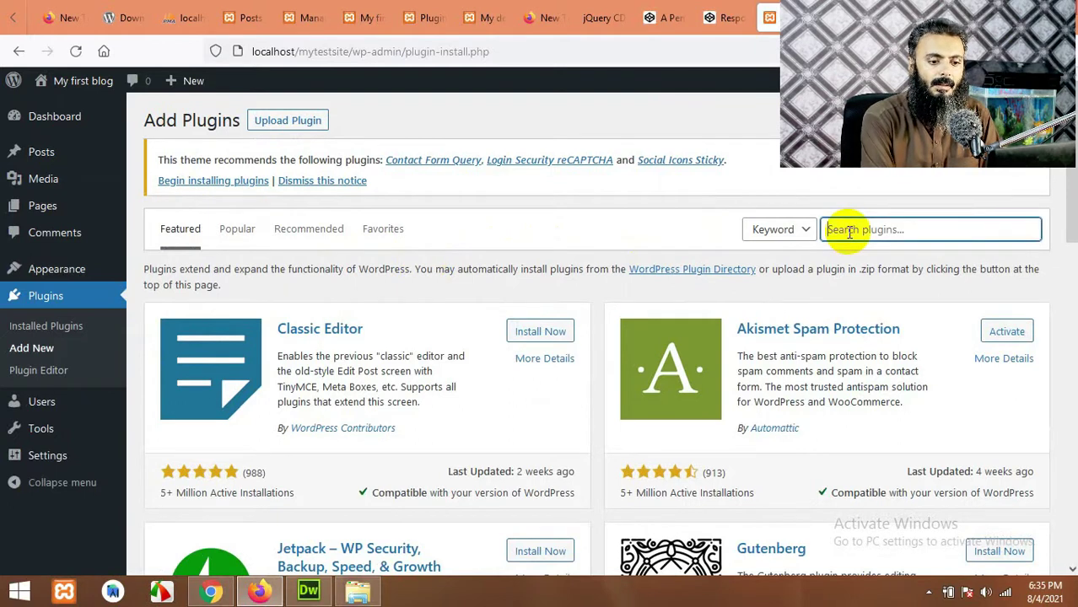
type("ele")
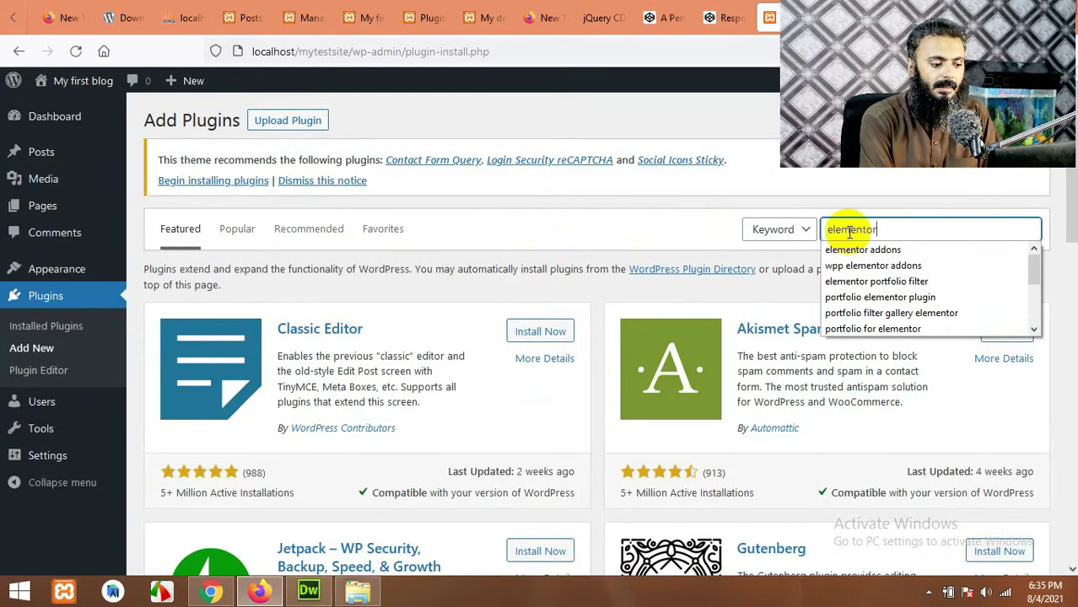
type("mentor")
key("Return")
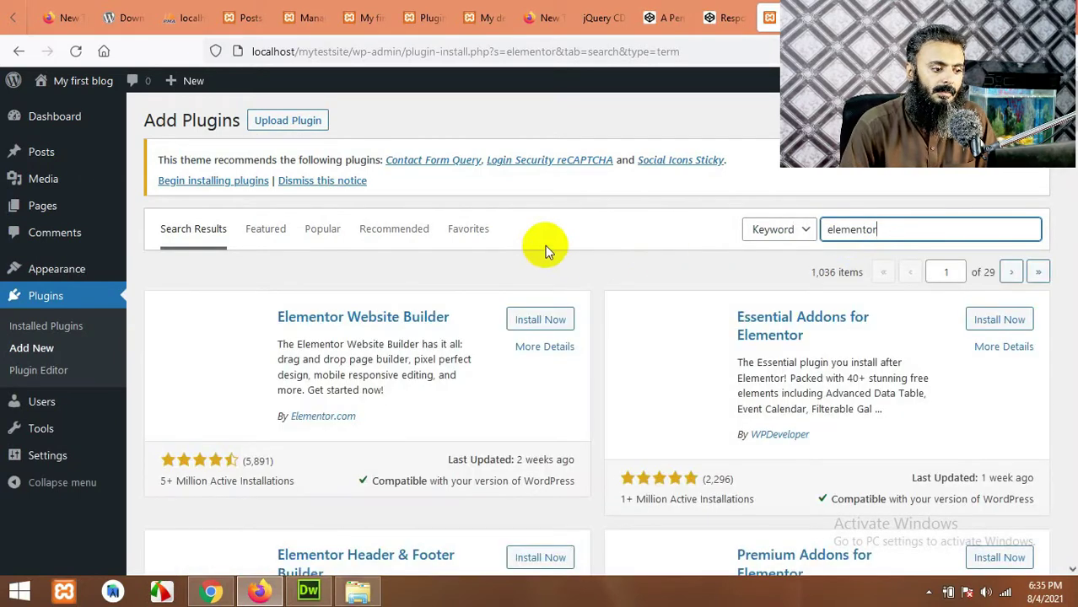
left_click(525, 314)
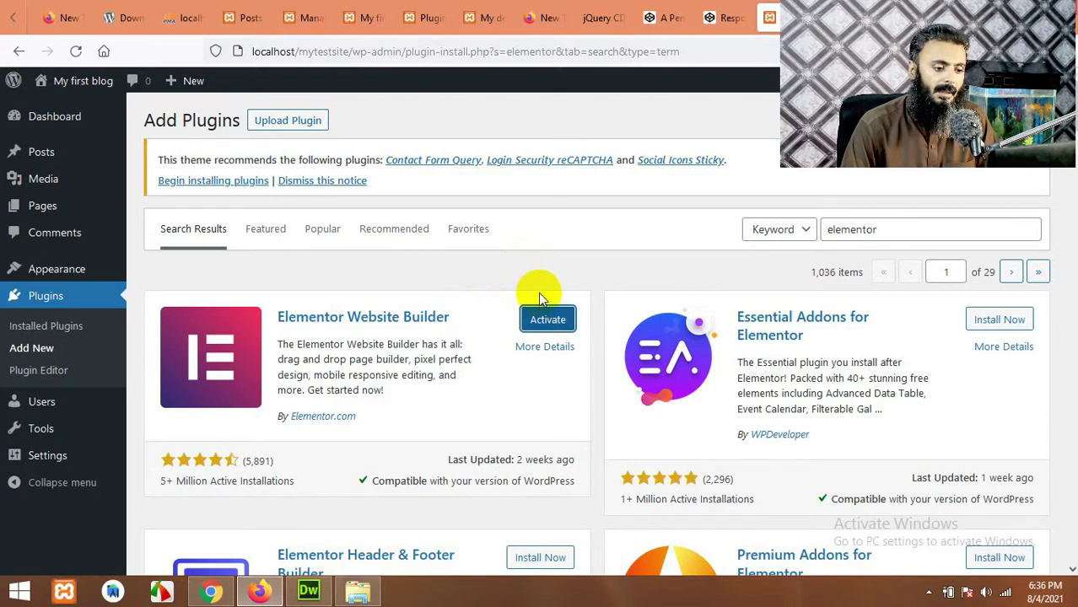
left_click(552, 322)
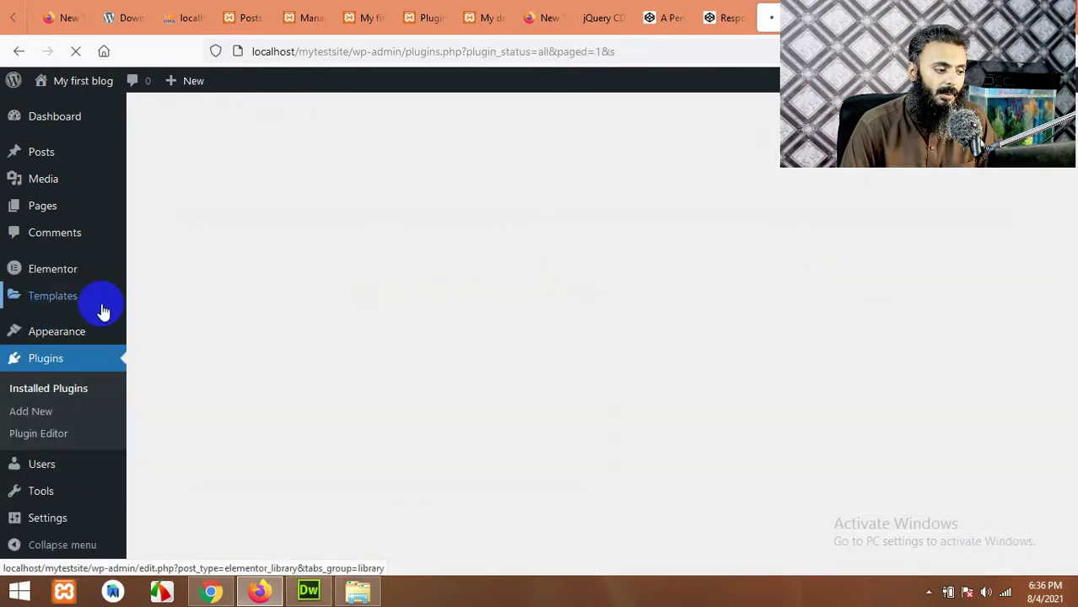
- Find the WPP Elementor Addons plugin by searching for "wpp elementor addons", then install and activate it
left_click(43, 411)
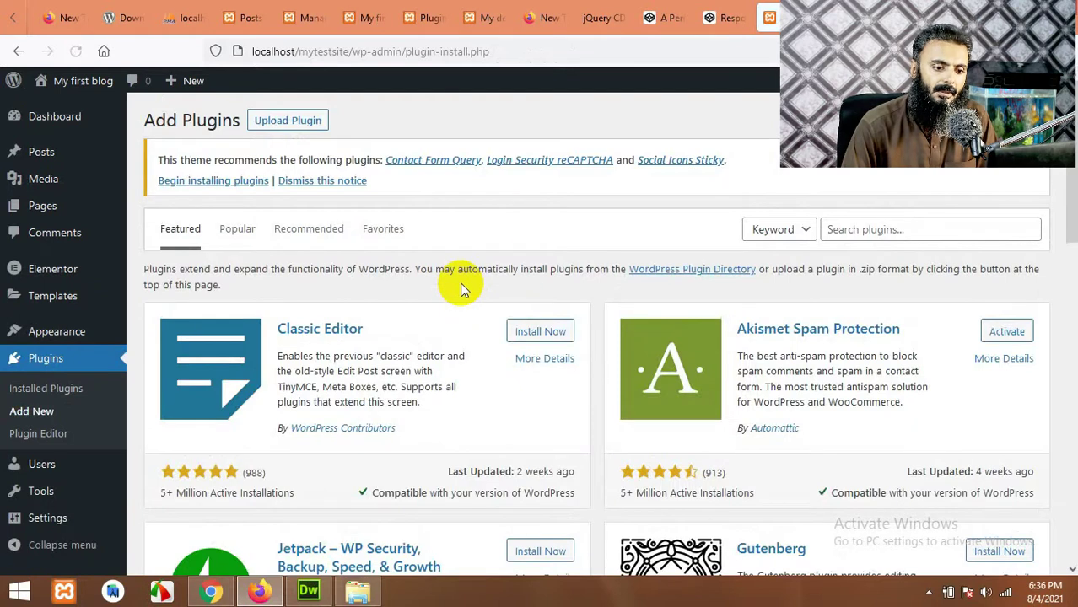
left_click(884, 223)
type("wpp elementor")
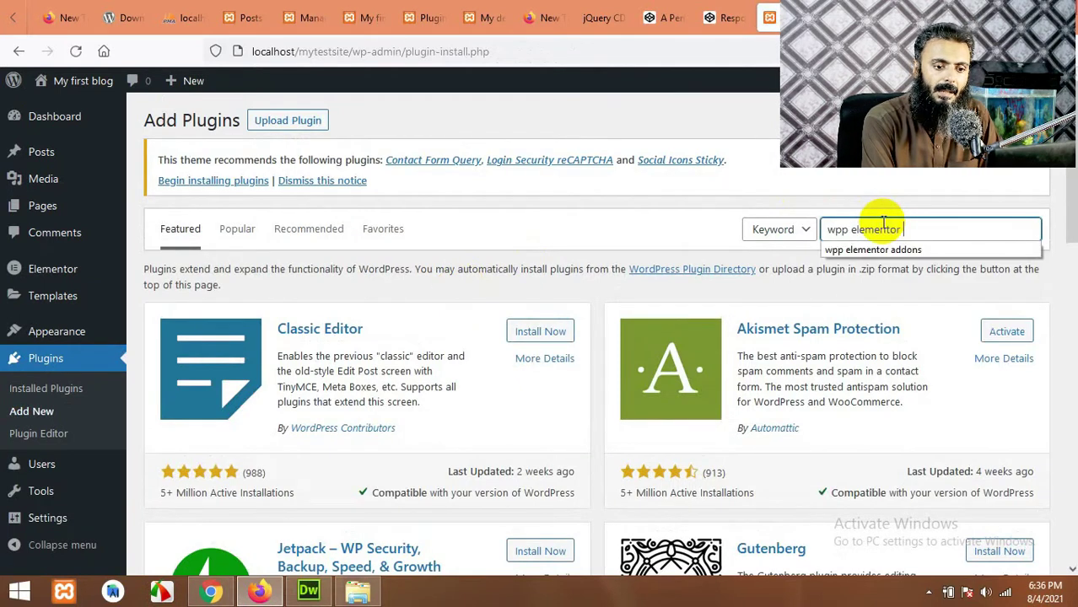
type(" addons")
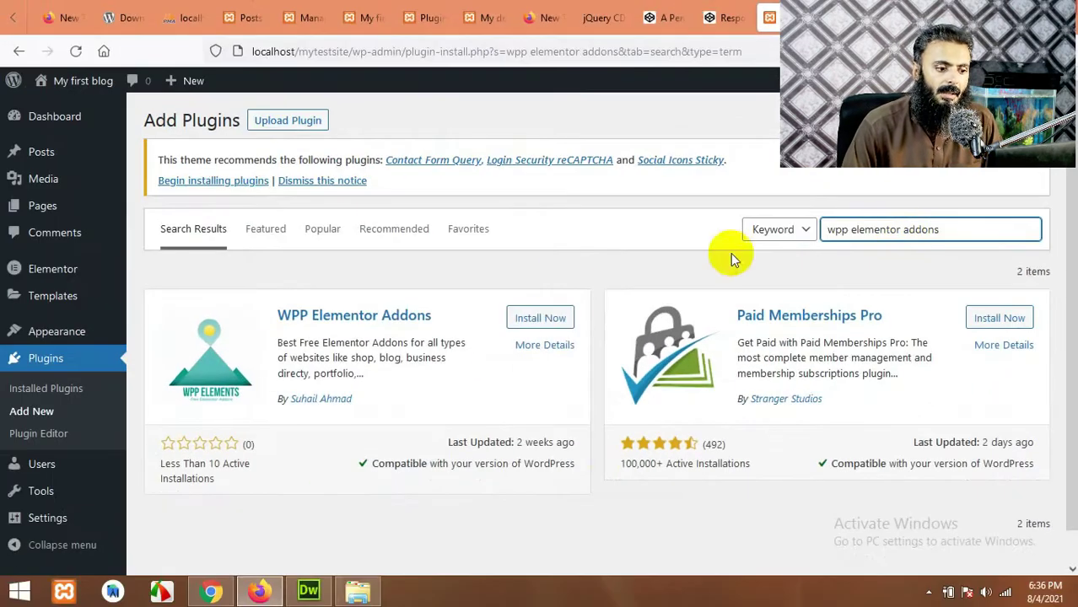
left_click(541, 318)
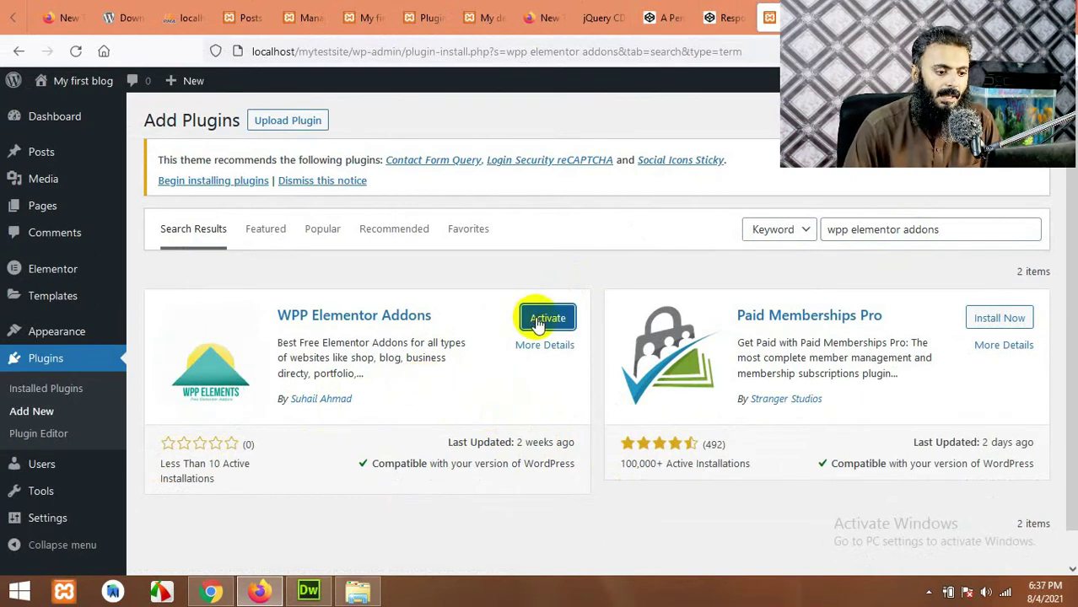
left_click(540, 320)
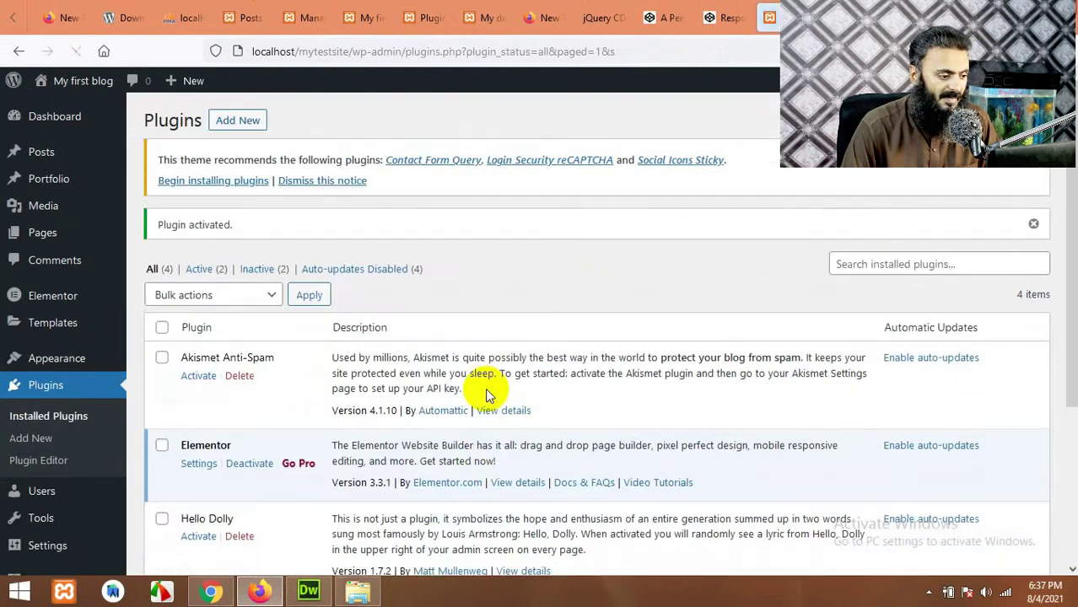
- Check the installed plugins list and start a new page in a separate browser tab
scroll(455, 376, "down", 5)
left_click(57, 533)
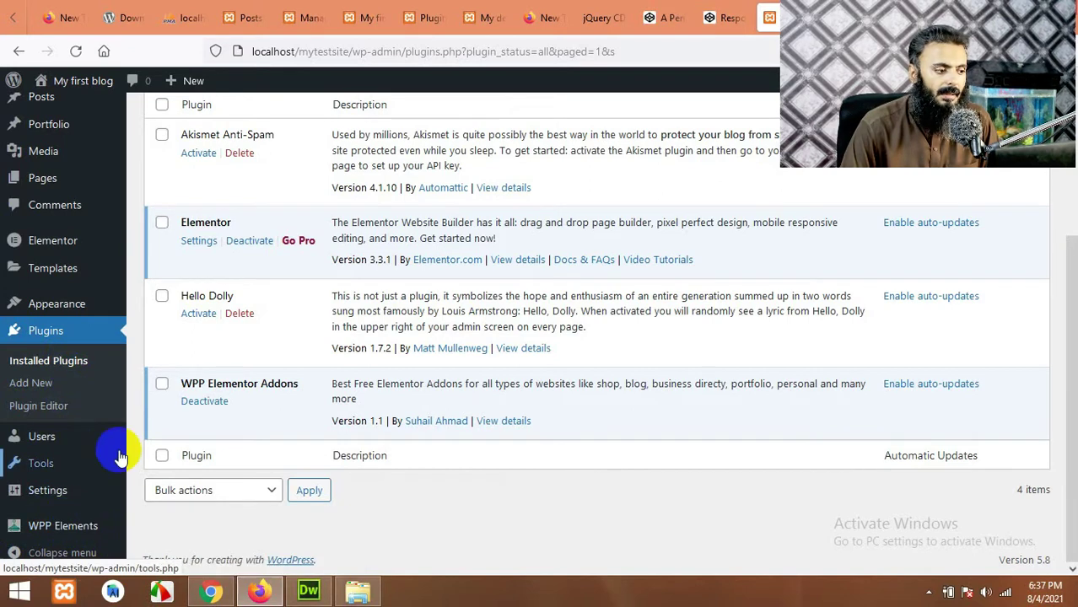
scroll(43, 422, "up", 5)
mouse_move(39, 233)
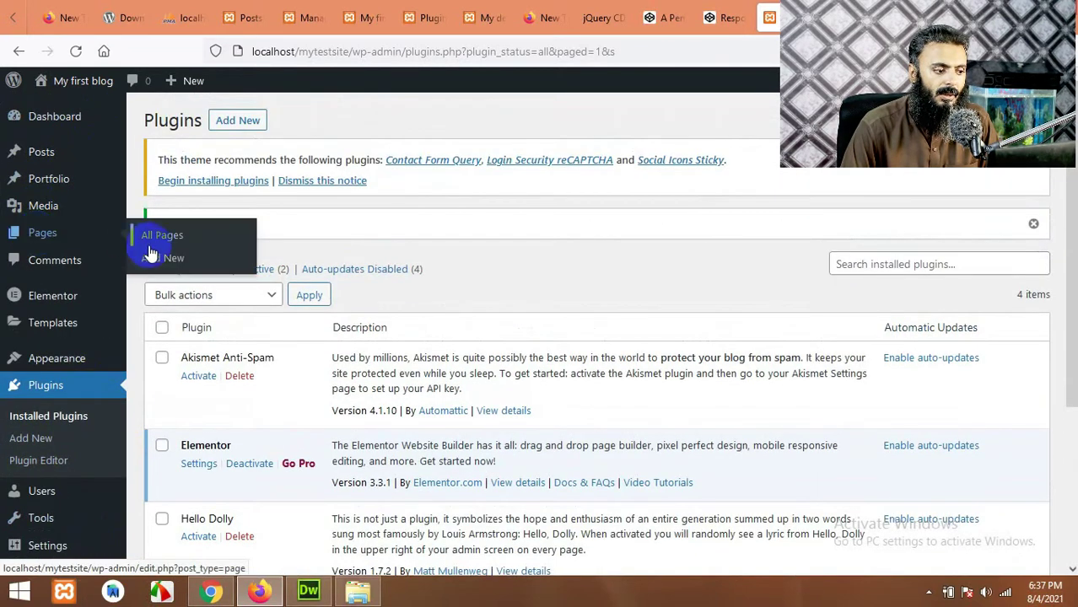
right_click(174, 260)
left_click(178, 270)
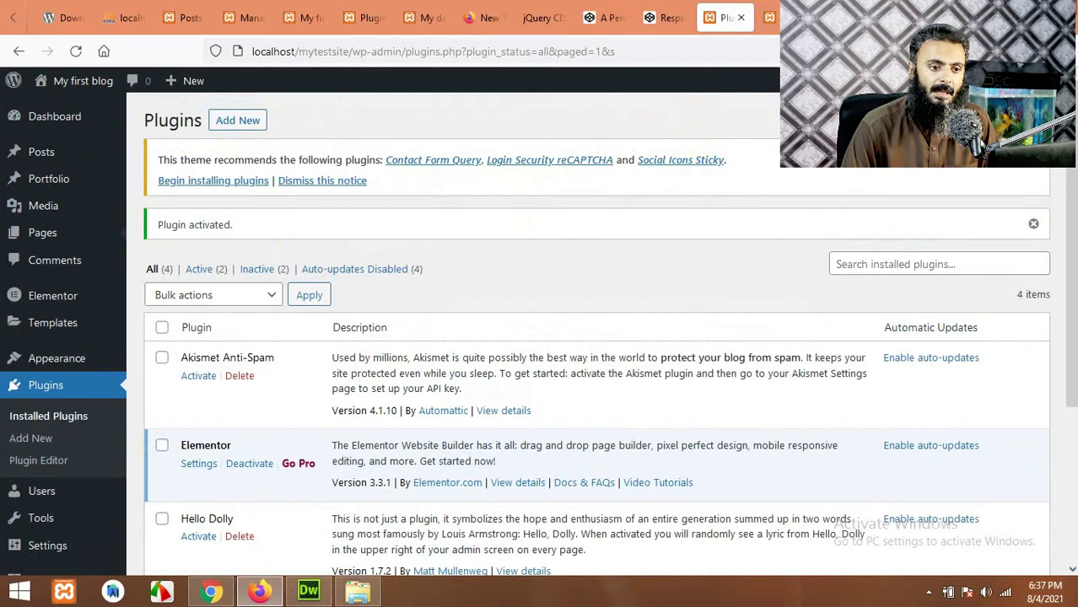
left_click(768, 18)
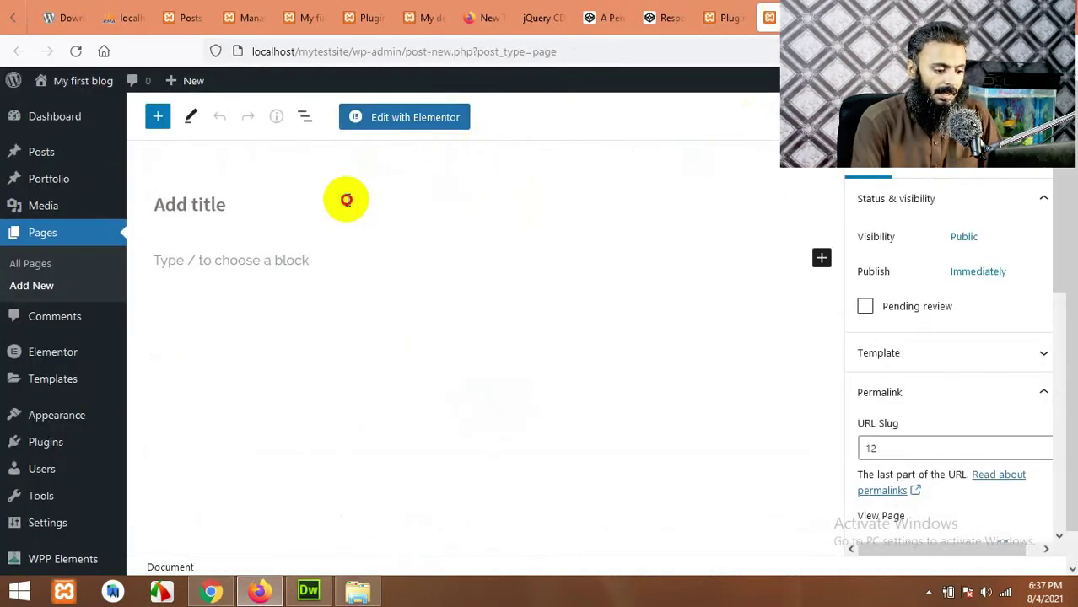
- Title the new page "Portlio" and publish it
type("Pro")
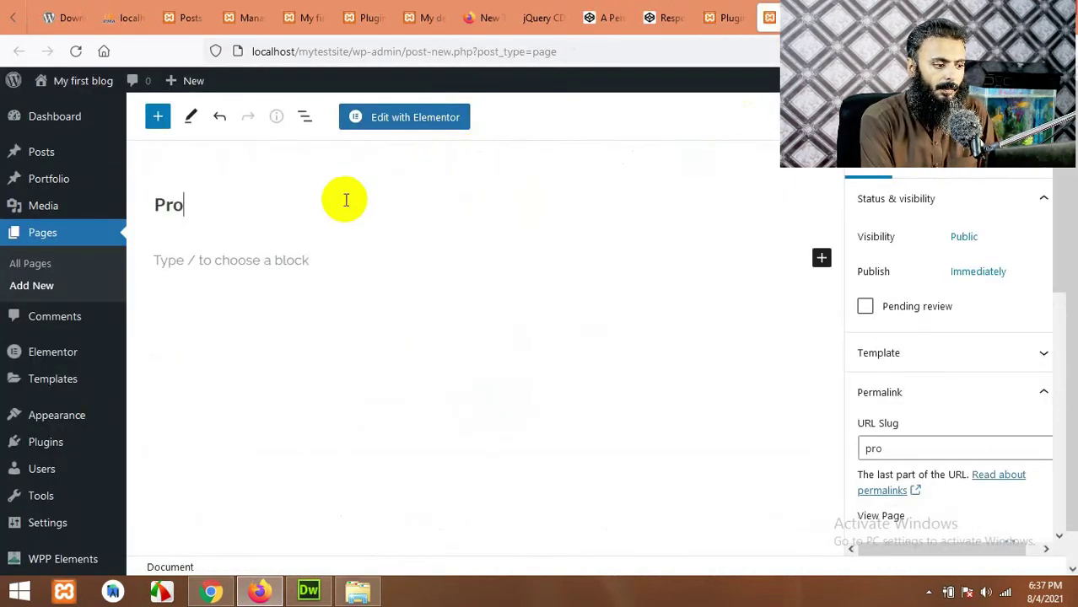
key("BackSpace")
key("BackSpace")
type("ortlio")
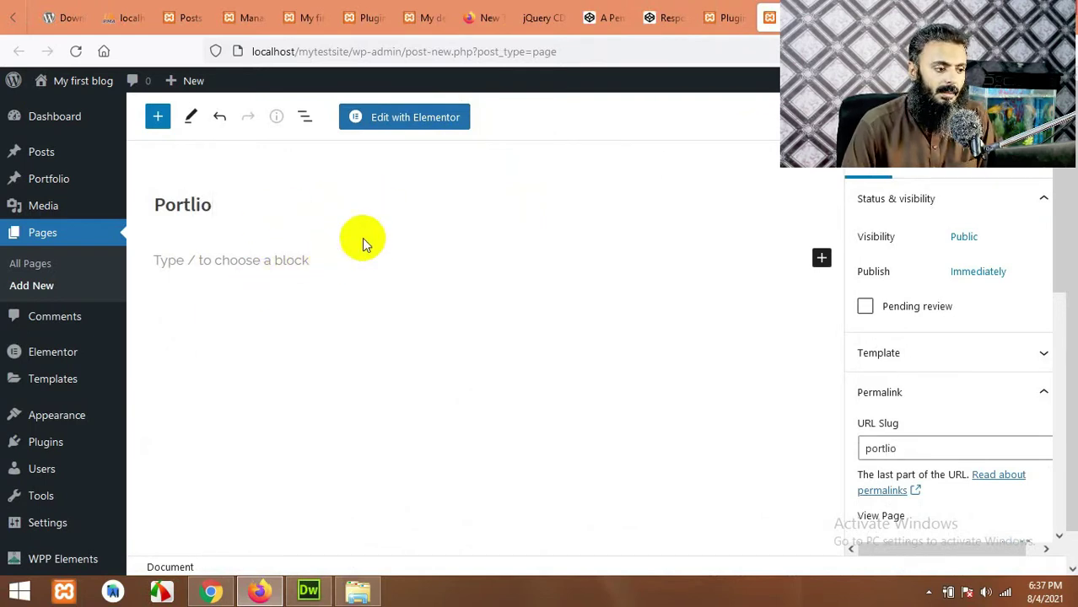
left_click(268, 268)
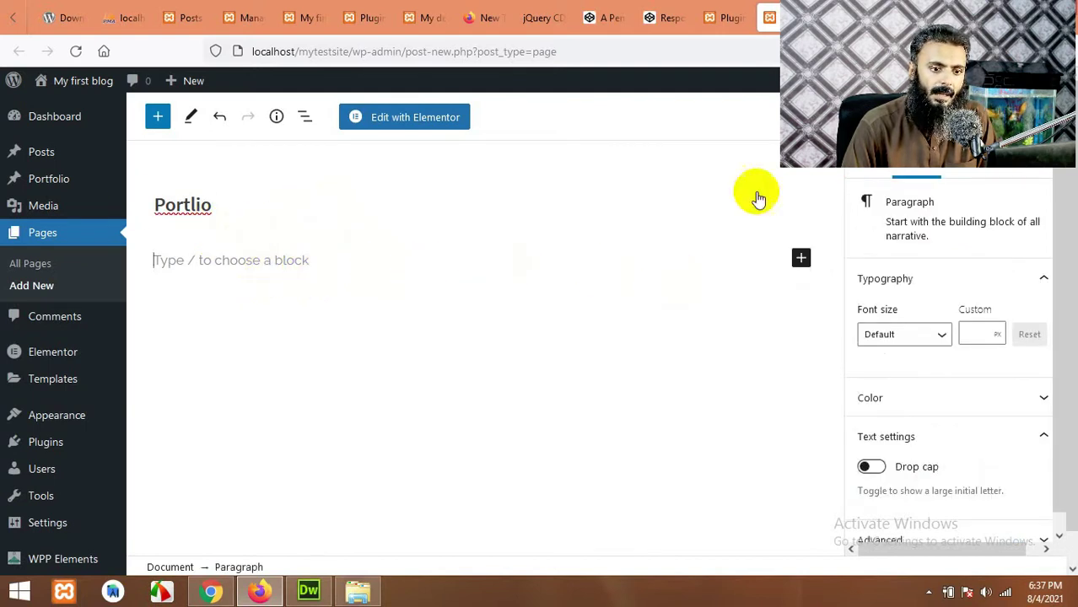
left_click(970, 117)
left_click(877, 117)
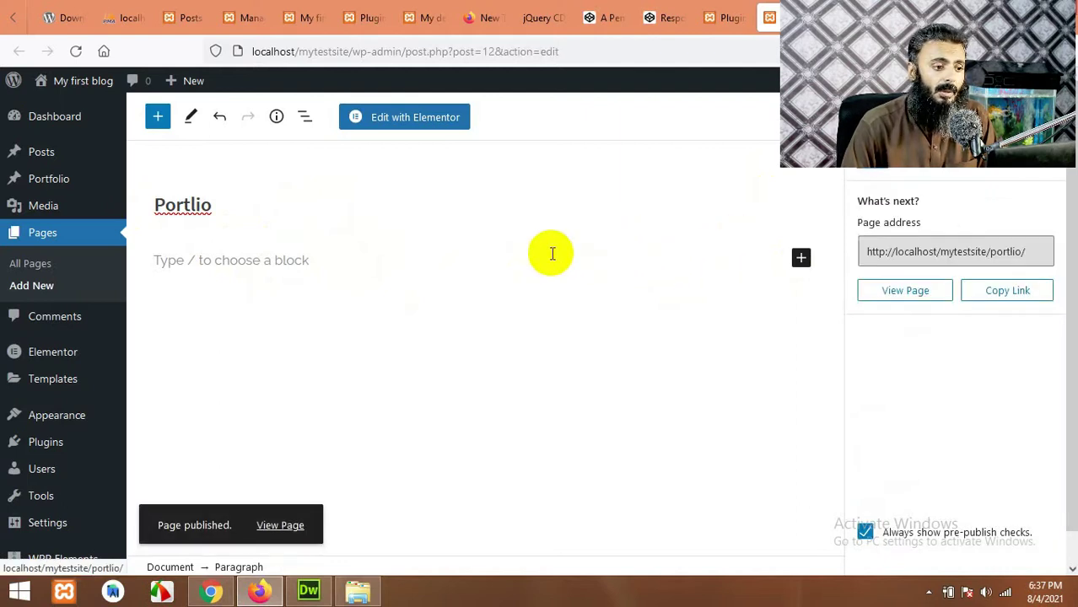
- Open the published Portlio page for editing with Elementor
left_click(409, 120)
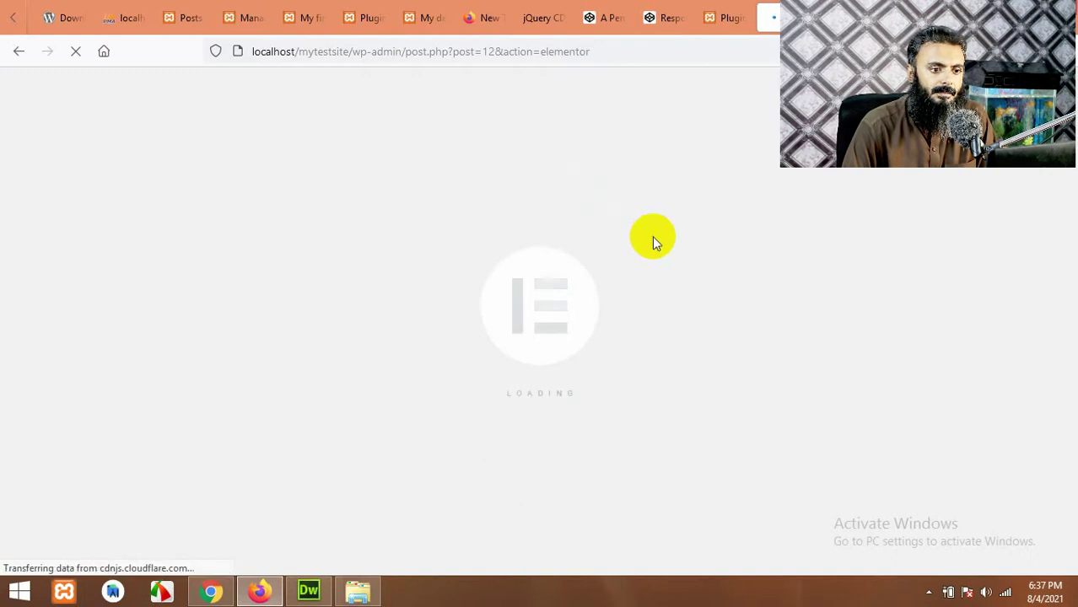
left_click(718, 18)
left_click(769, 17)
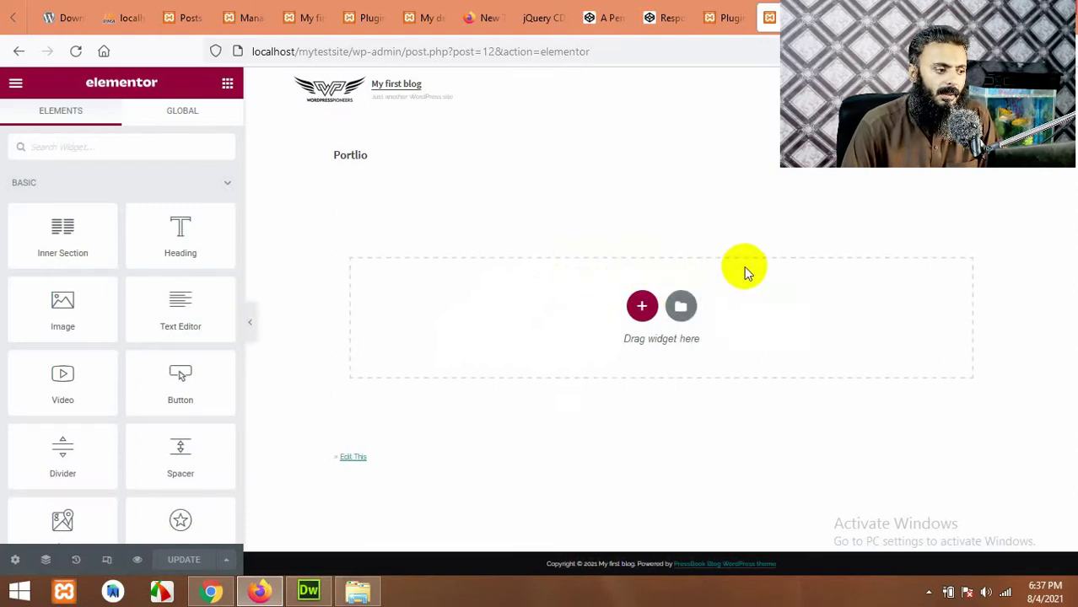
- Collapse the Basic widget category, locate the WPPALLELEMENTS widgets, and add a single-column section to the page
left_click(217, 185)
scroll(173, 245, "down", 4)
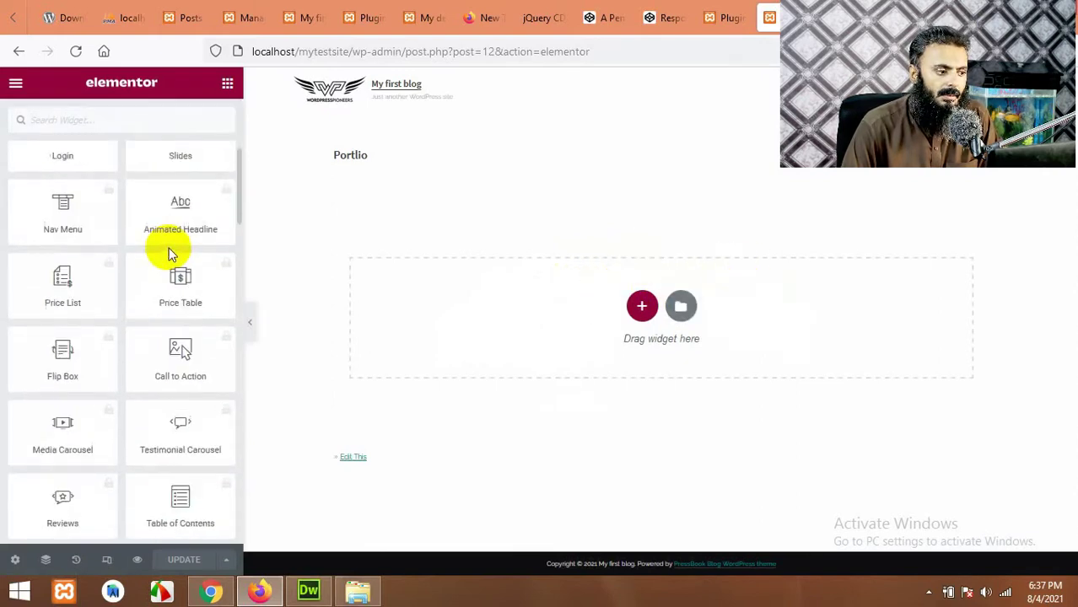
scroll(169, 248, "down", 15)
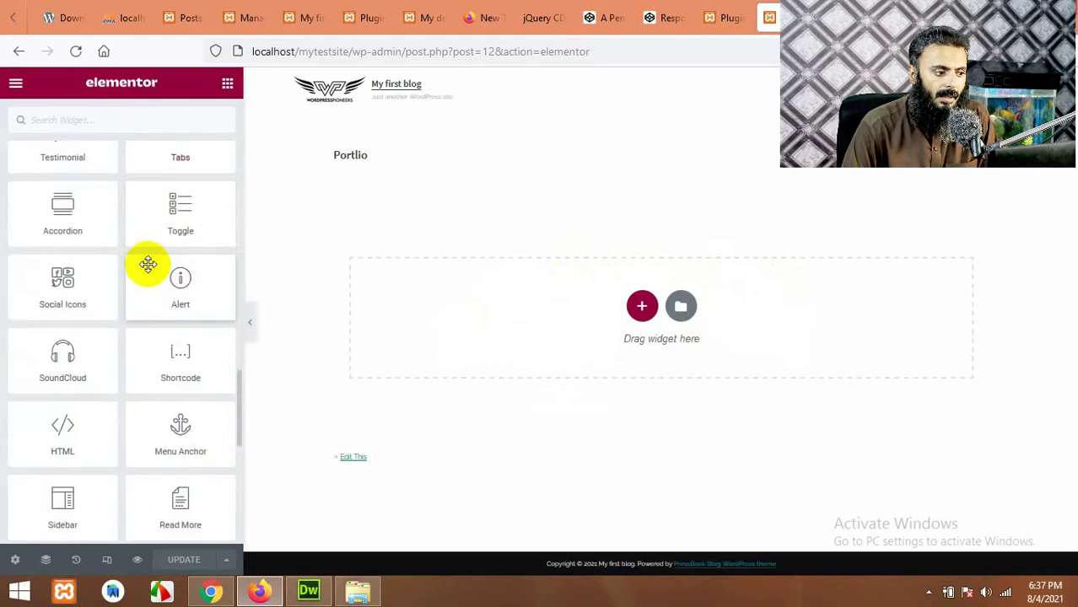
scroll(147, 264, "down", 10)
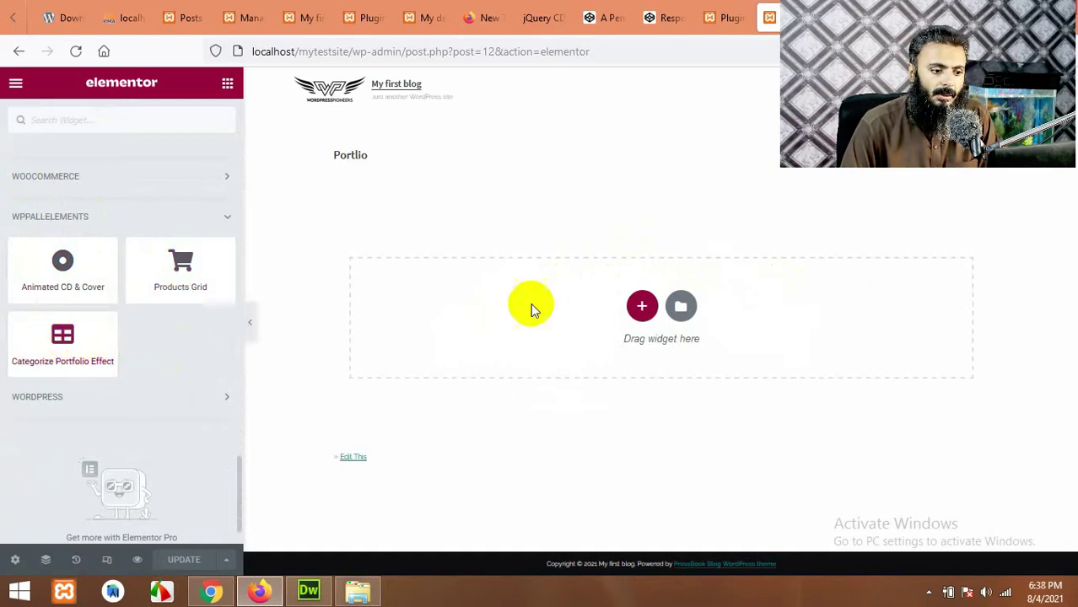
left_click(642, 306)
left_click(474, 348)
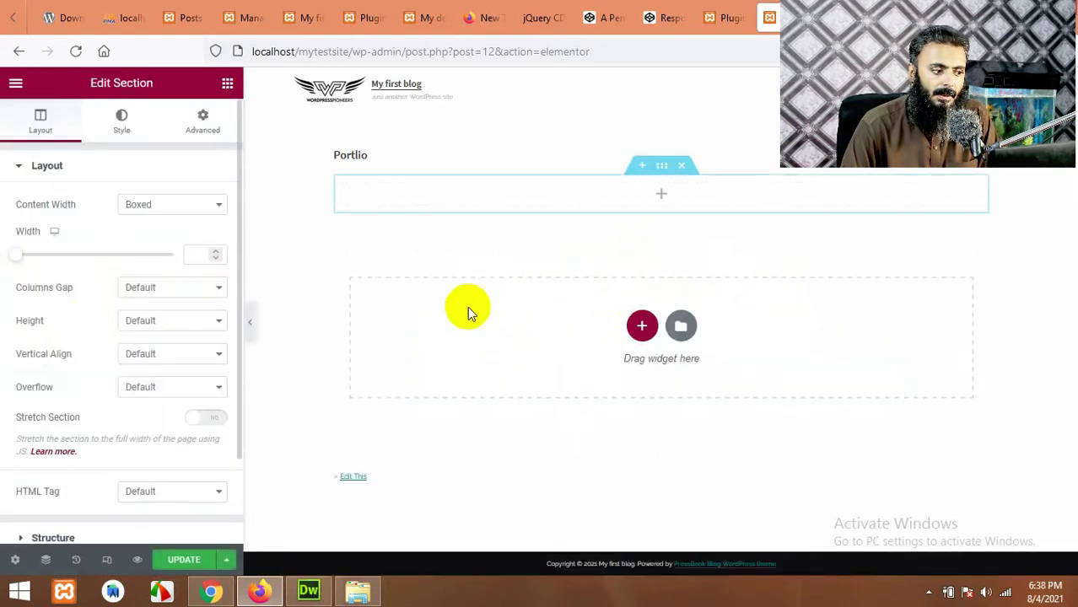
- Place the Categorize Portfolio Effect widget in the empty section below the page title
left_click(227, 83)
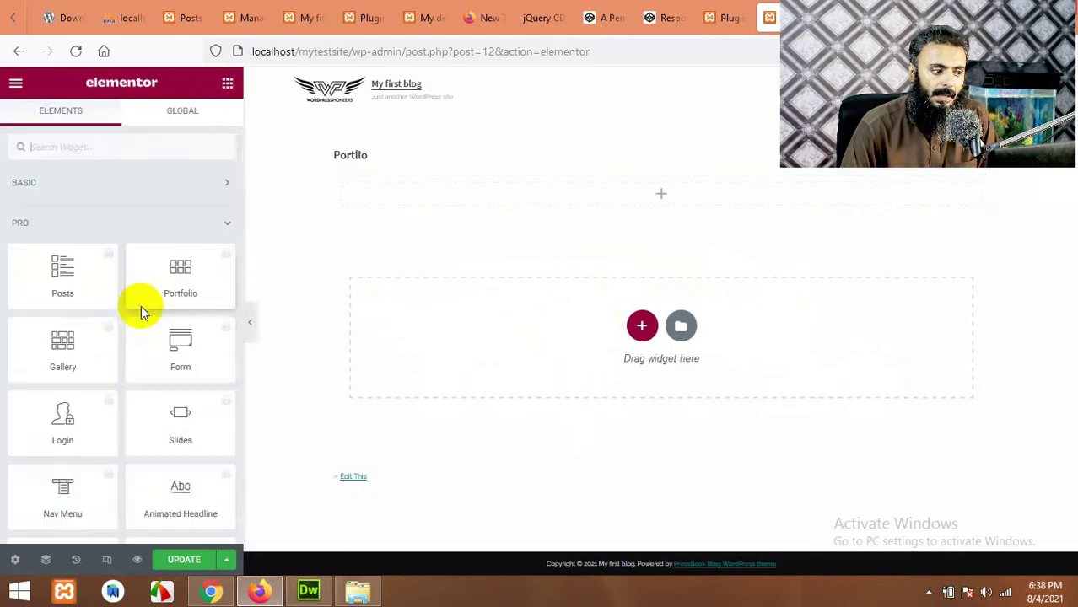
scroll(131, 321, "down", 15)
scroll(125, 337, "down", 15)
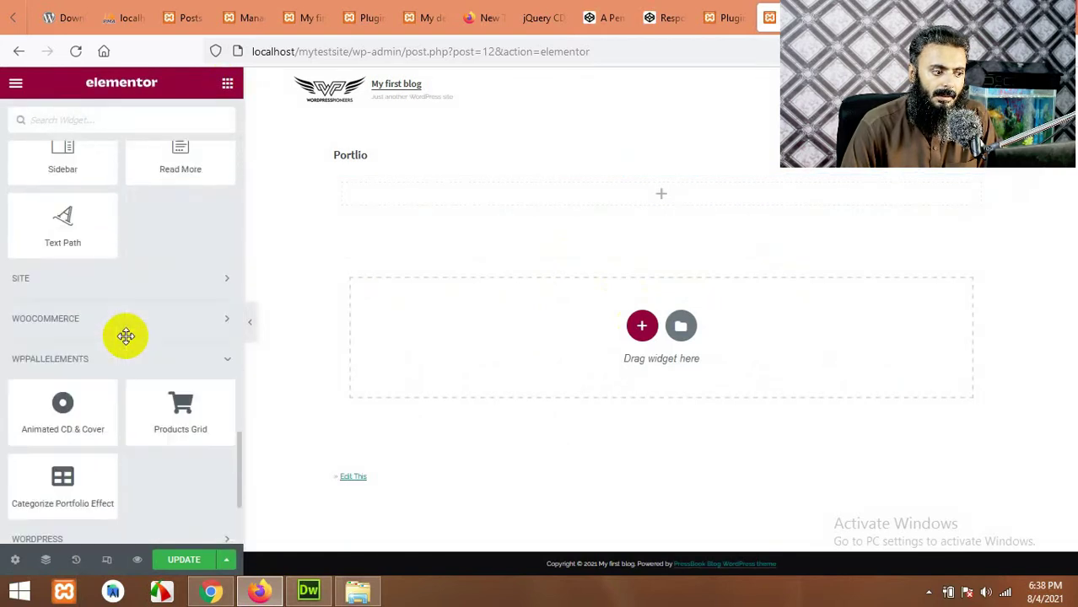
left_click_drag(73, 361, 664, 200)
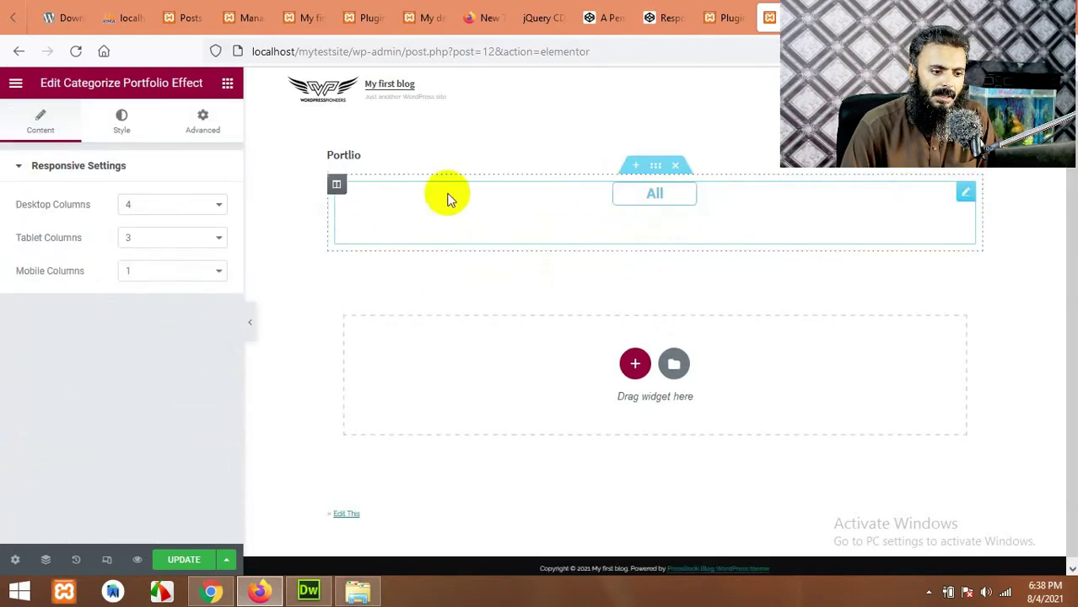
- Switch back to the WordPress dashboard, start a new portfolio item and title it "First item"
left_click(724, 17)
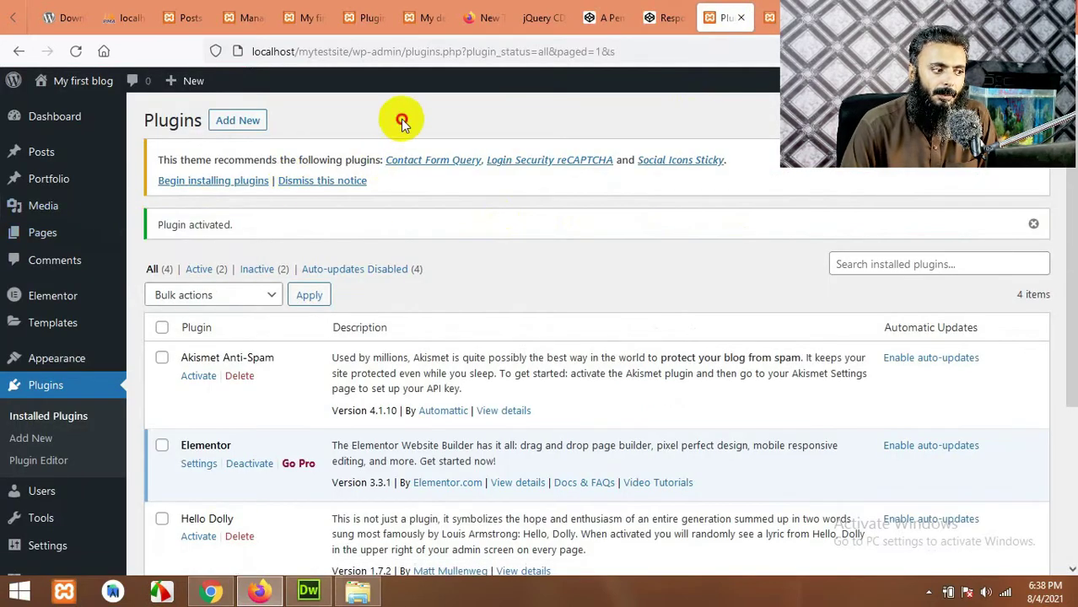
mouse_move(49, 187)
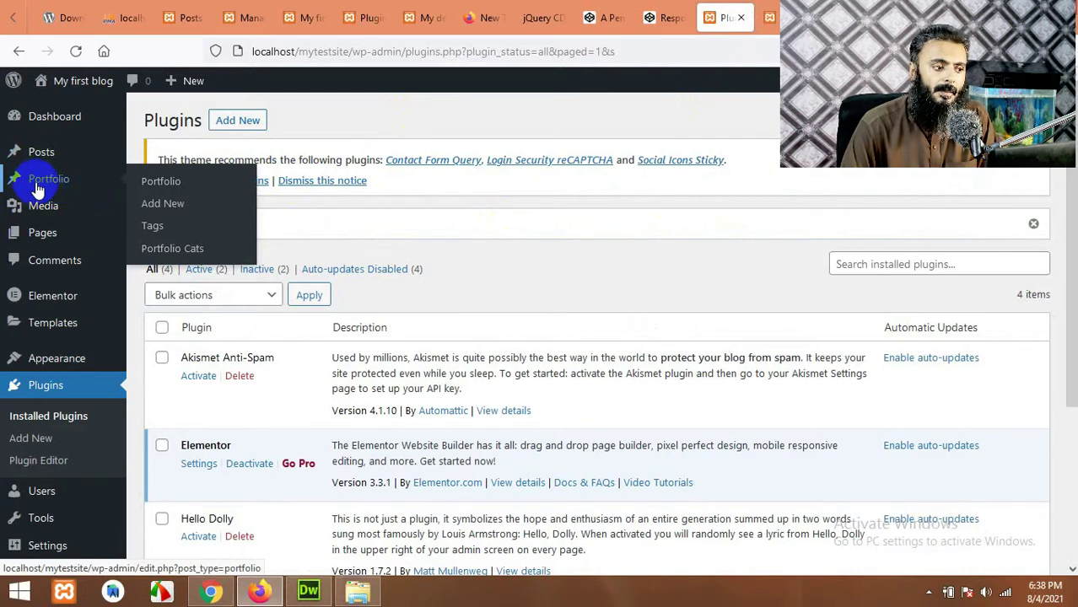
left_click(163, 207)
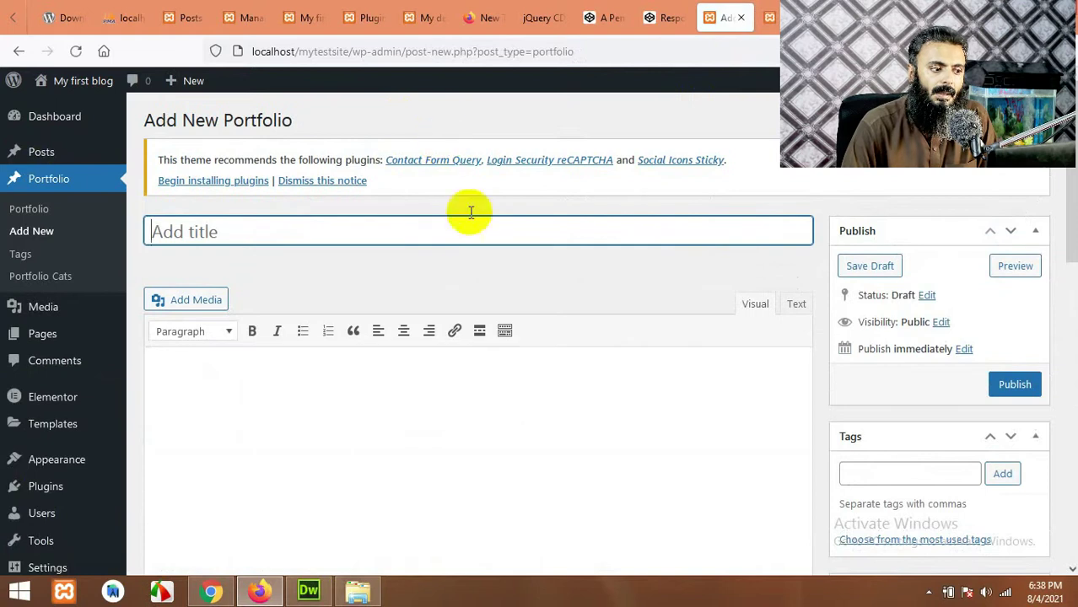
left_click(439, 235)
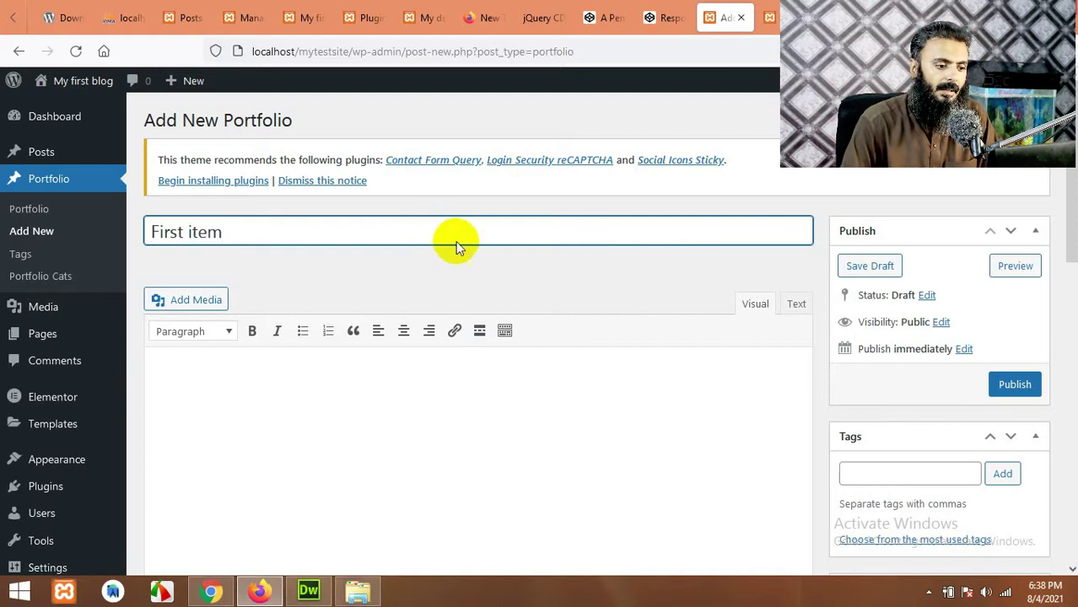
- Write "Demo contents for this portfolio item." in the item's body and paste copies below, cutting them back to two sentences
left_click(455, 331)
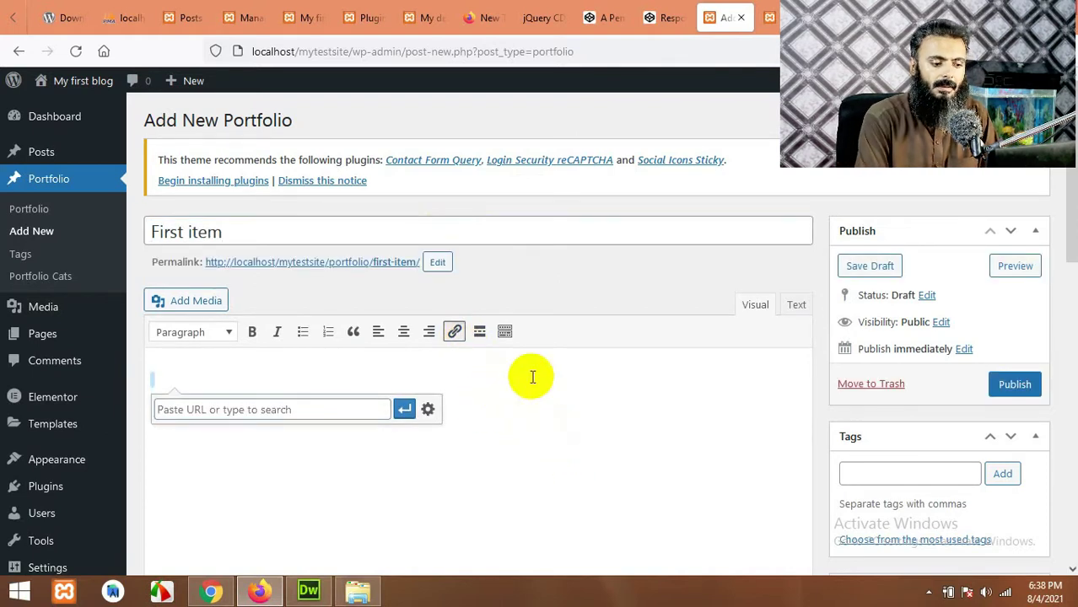
key("Return")
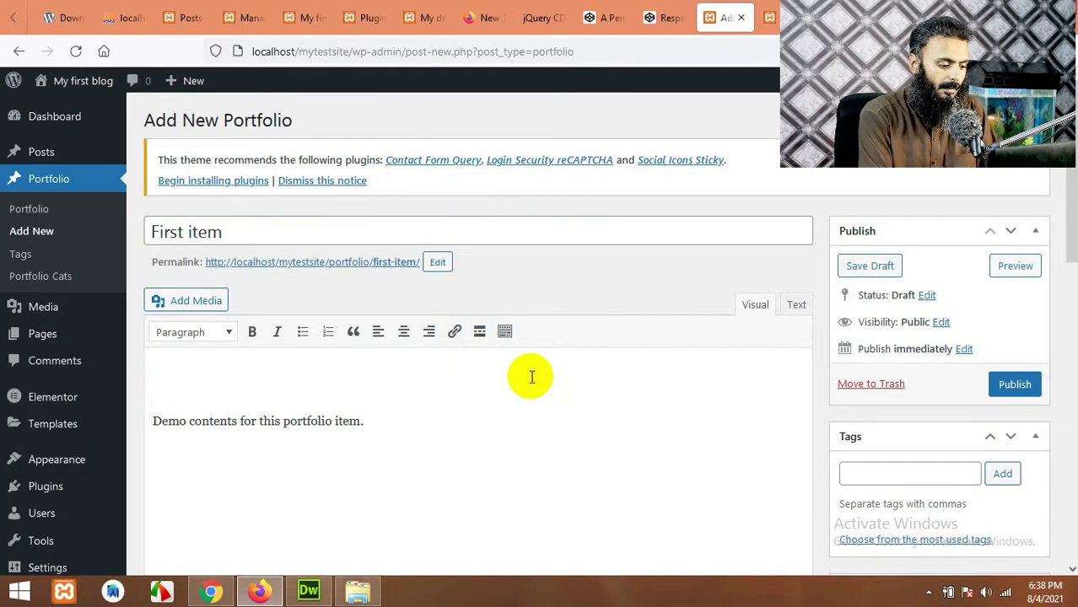
key("ctrl+a")
key("ctrl+c")
key("Right")
key("ctrl+v")
key("ctrl+v")
key("ctrl+v")
key("ctrl+v")
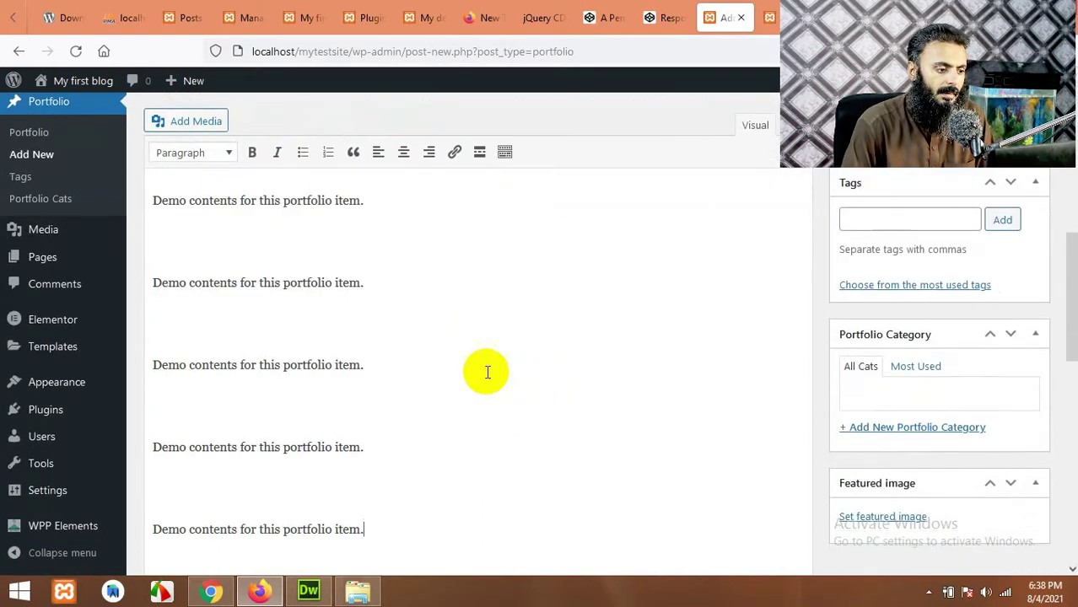
scroll(402, 395, "up", 2)
scroll(401, 395, "down", 5)
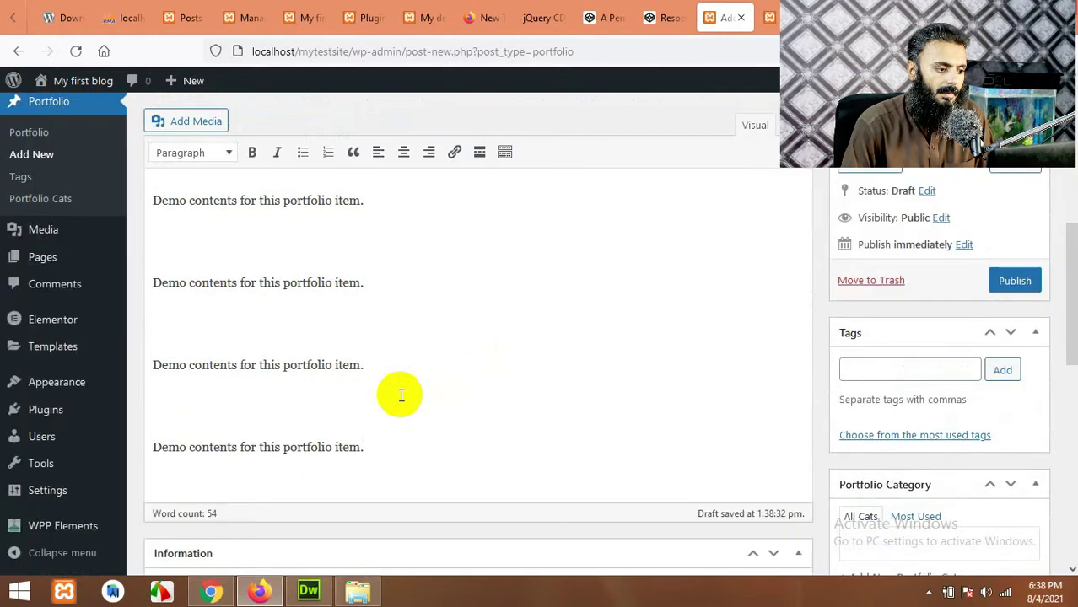
scroll(399, 394, "up", 3)
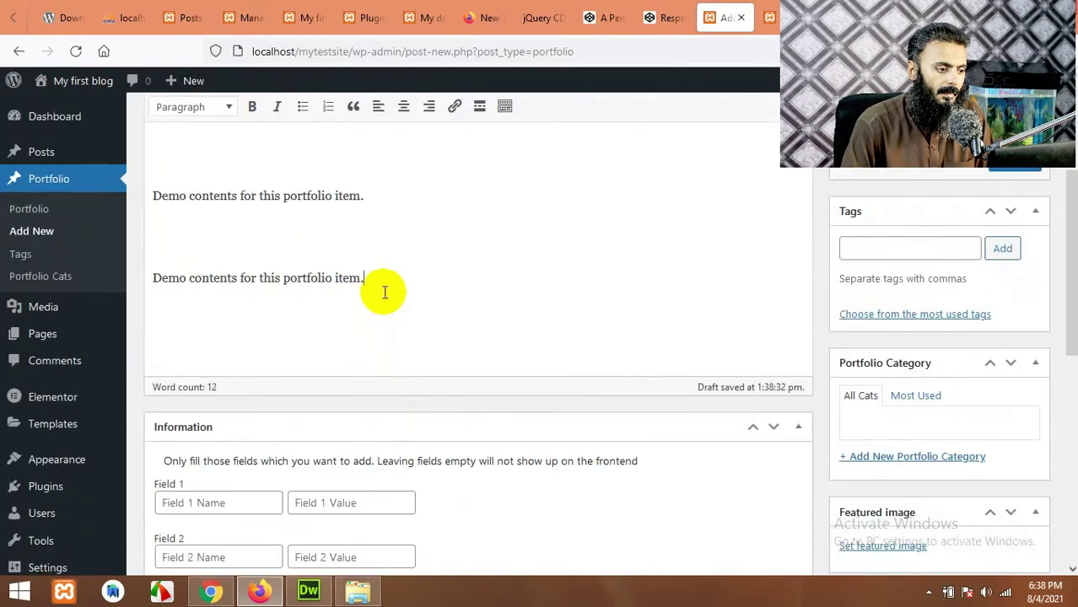
- Copy the last demo sentence and paste it repeatedly after itself to build a paragraph of about five lines
left_click_drag(380, 288, 150, 282)
left_click(407, 276)
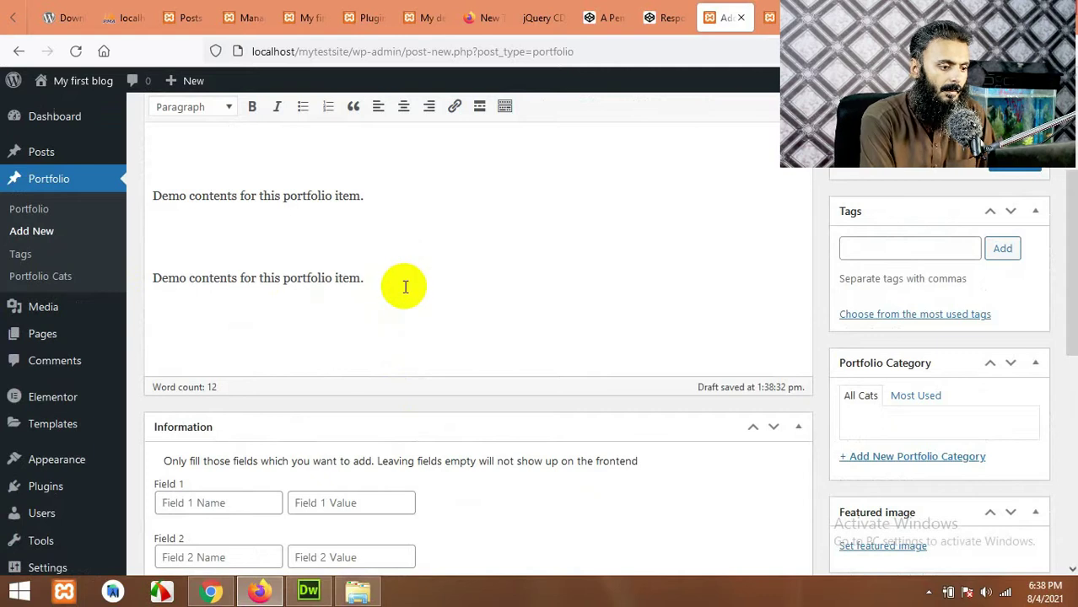
key("ctrl+v")
key("ctrl+v")
key("ctrl+v")
key("ctrl+v")
key("ctrl+v")
key("ctrl+v")
key("ctrl+v")
key("ctrl+v")
key("ctrl+v")
key("ctrl+v")
key("ctrl+v")
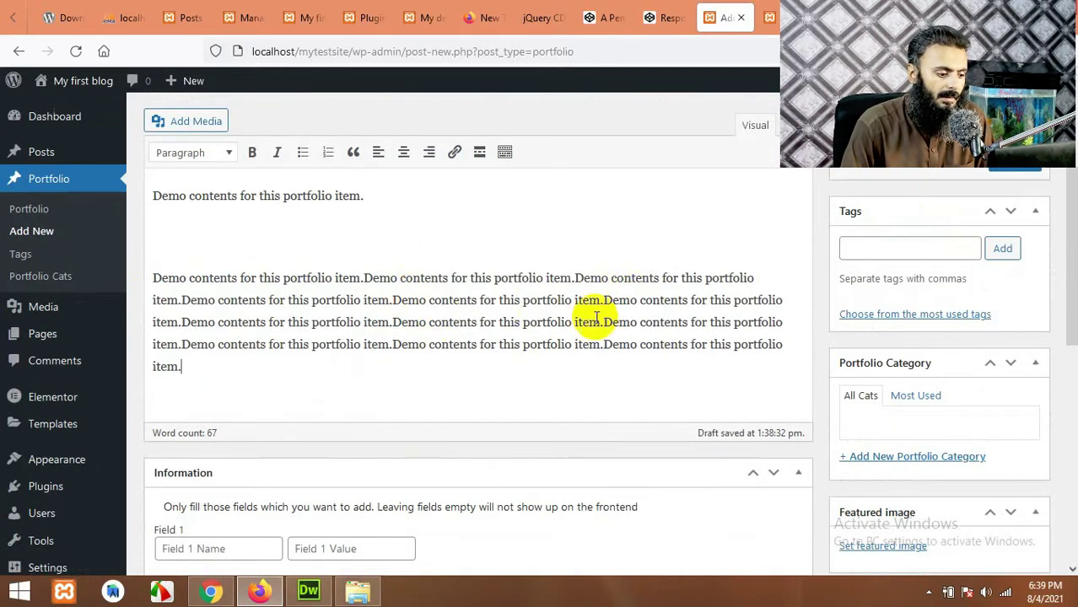
key("ctrl+a")
- Fill information field 1 with Project Year and 2007, and field 2 with Project Manager and the manager's name
scroll(501, 366, "down", 3)
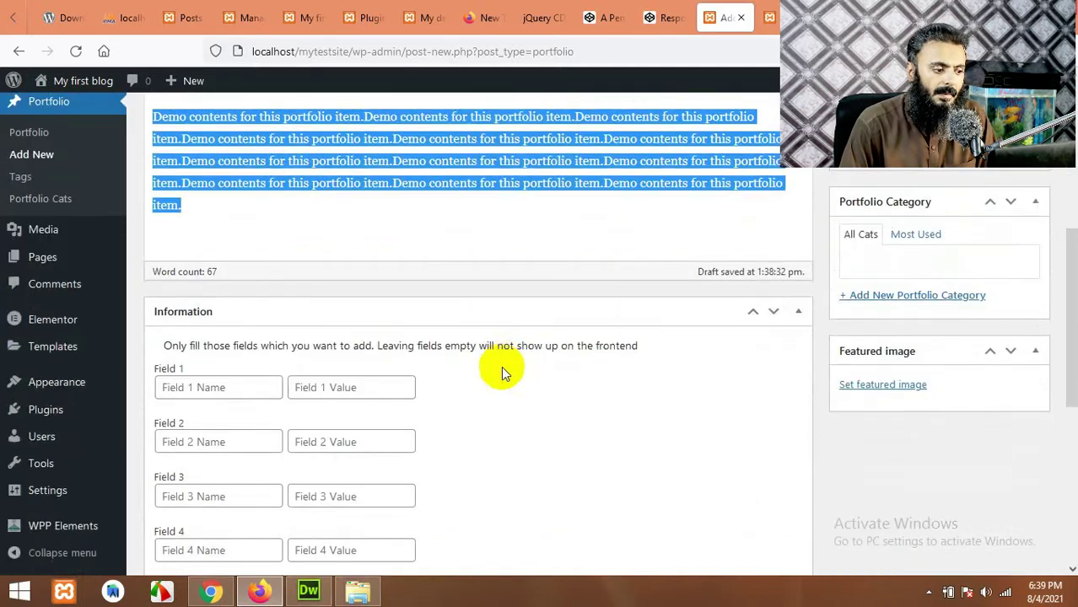
scroll(432, 368, "down", 1)
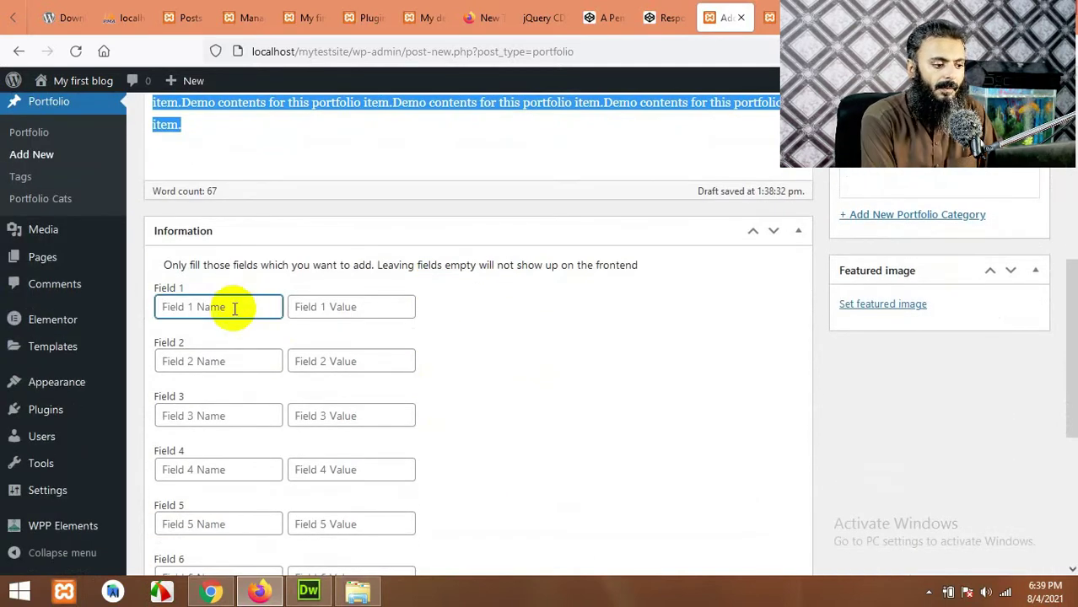
type("Proje")
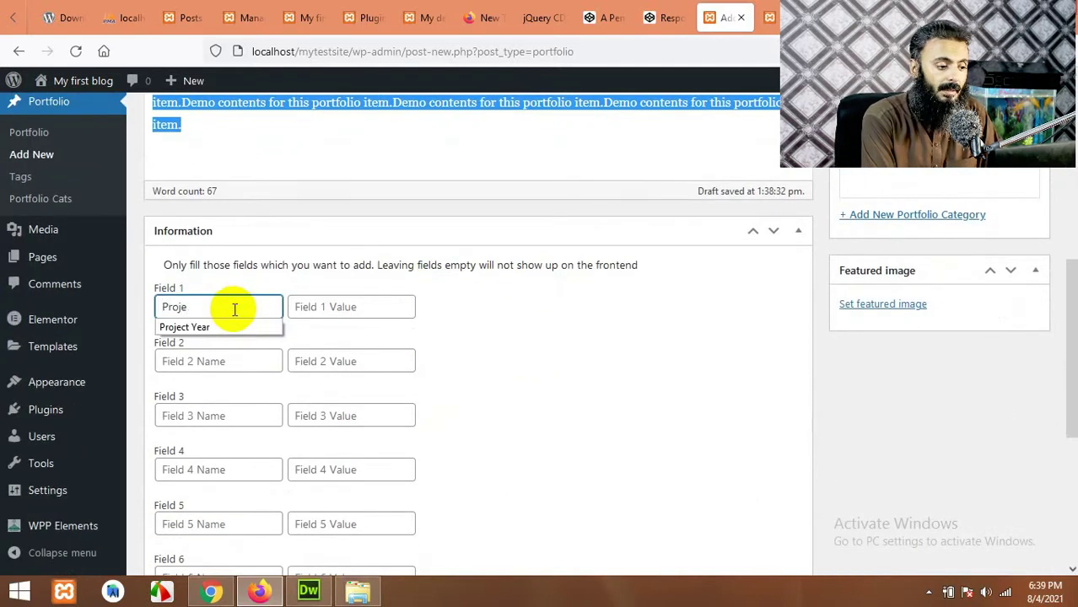
type("ct Year")
key("Tab")
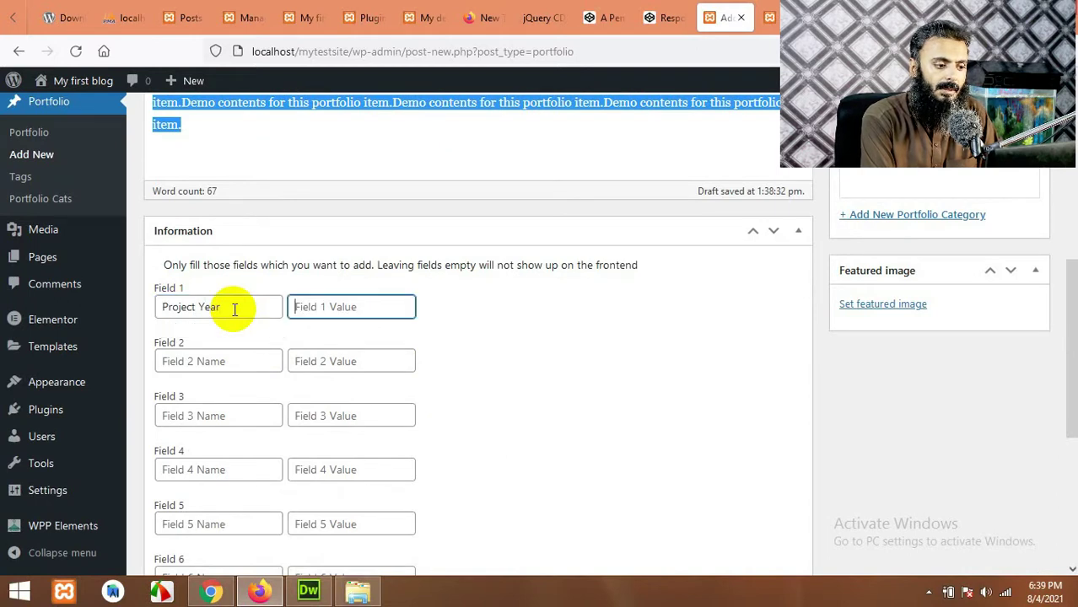
type("2007")
key("Tab")
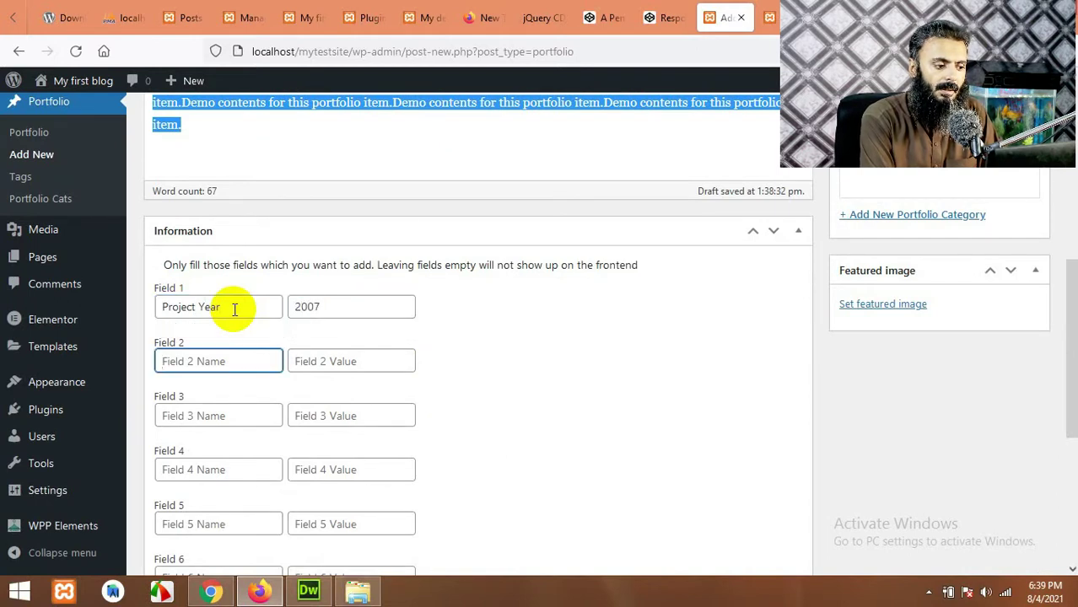
type("Project Mang")
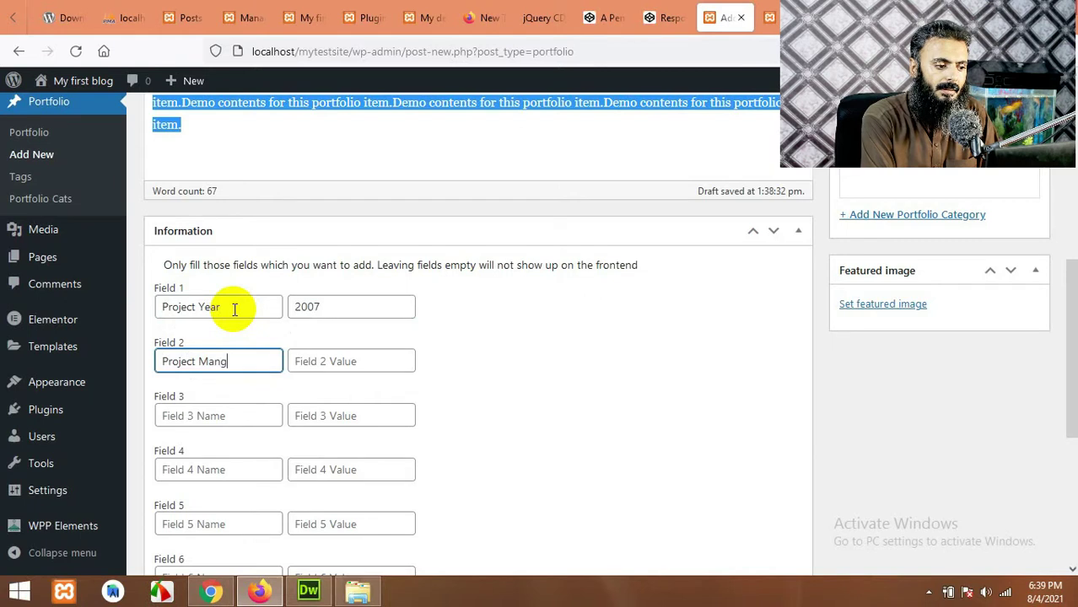
key("Tab")
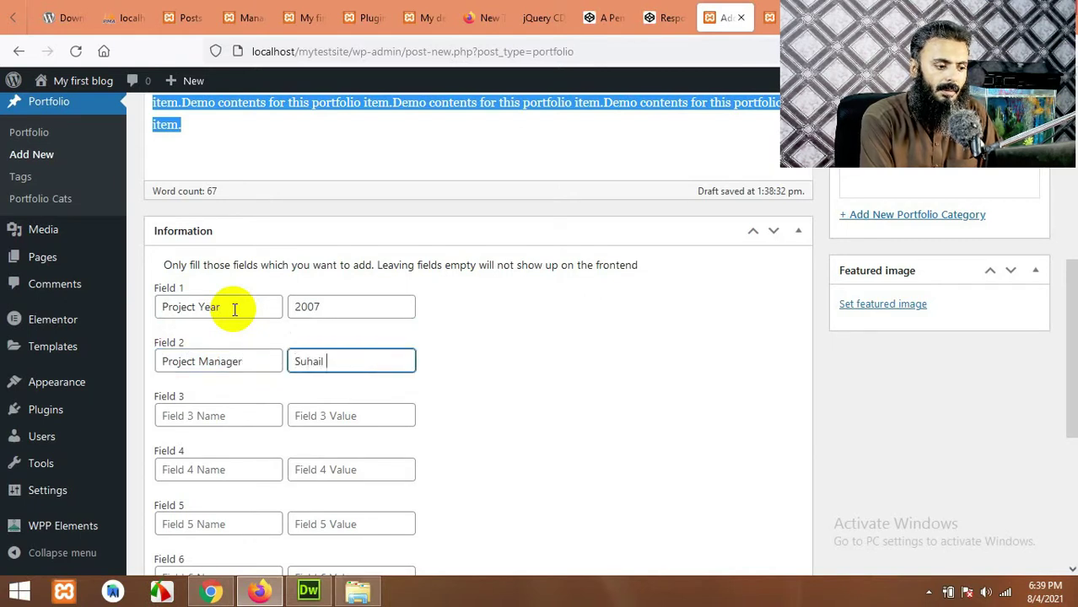
key("Tab")
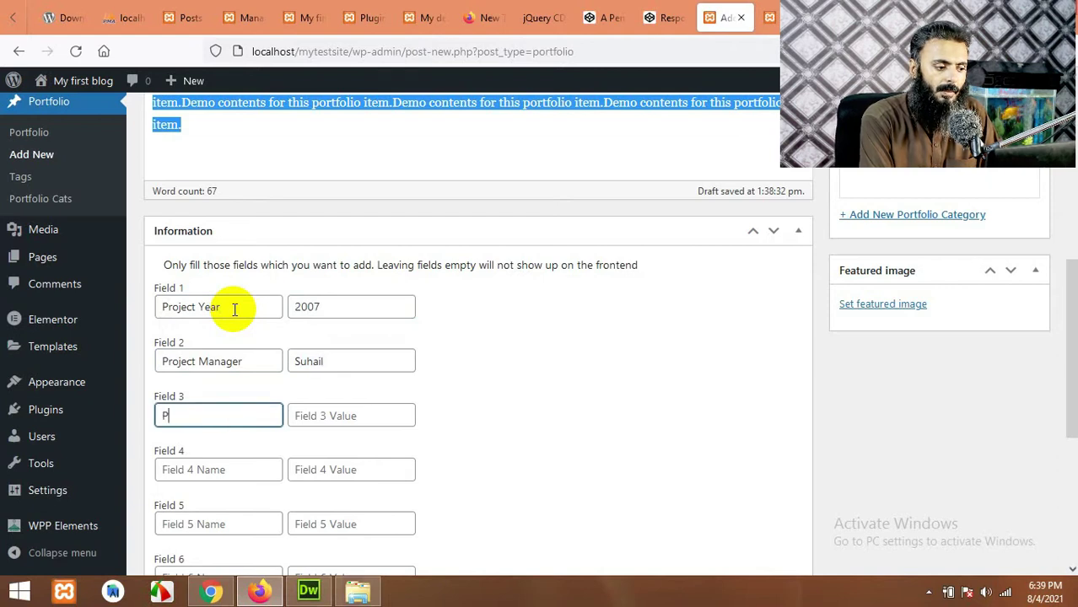
- Fill information field 3 with Project Cost and $3000, and field 4 with Project Location and New York
type("Project Cost")
key("Tab")
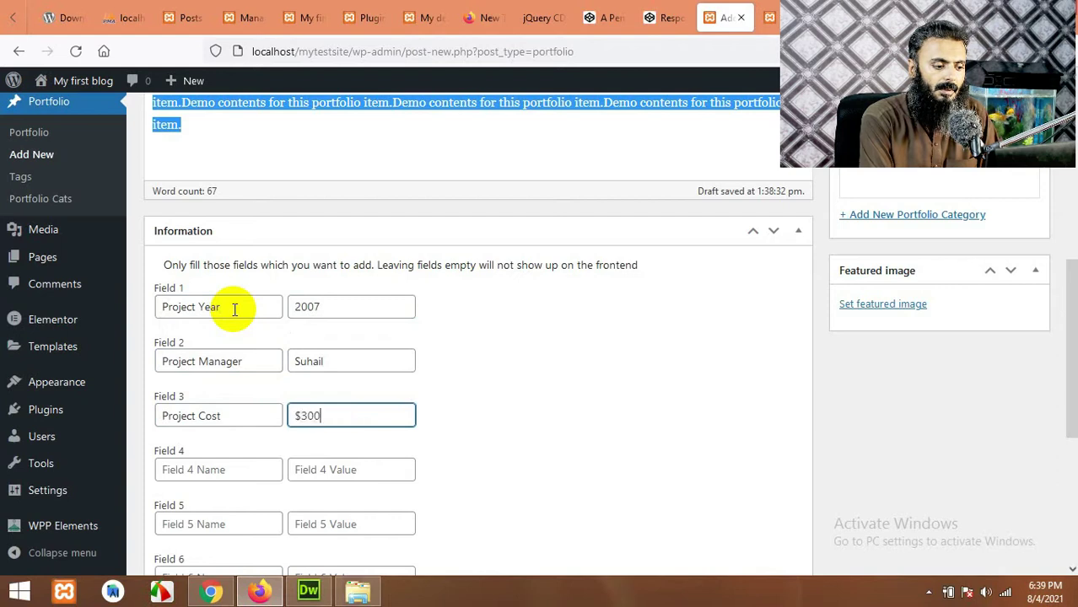
key("Tab")
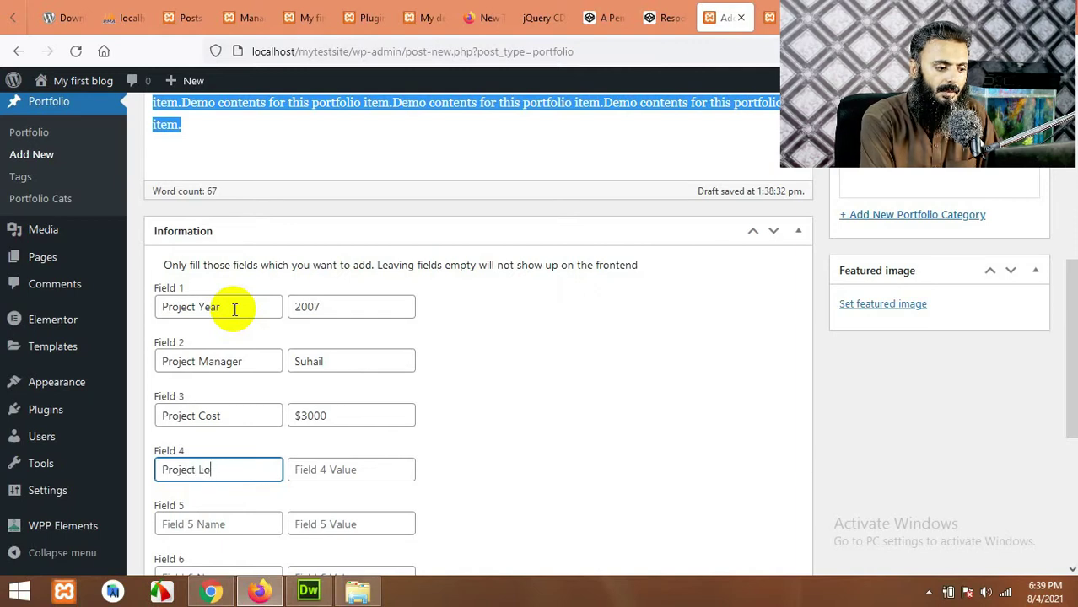
type("Project Location")
key("Tab")
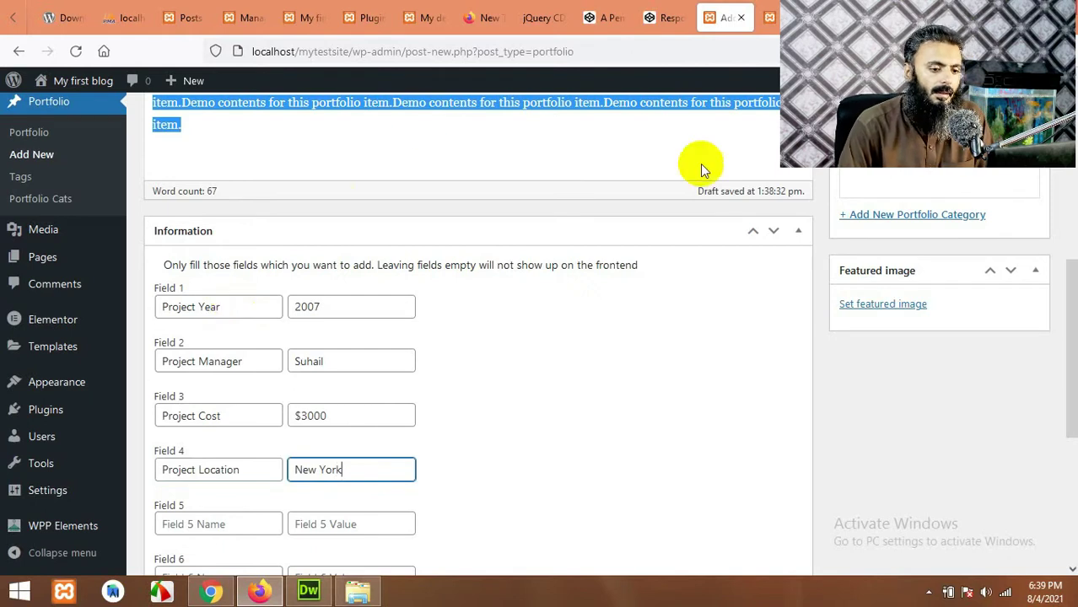
- Create a new portfolio category named Construction for this item, without a parent
left_click(891, 216)
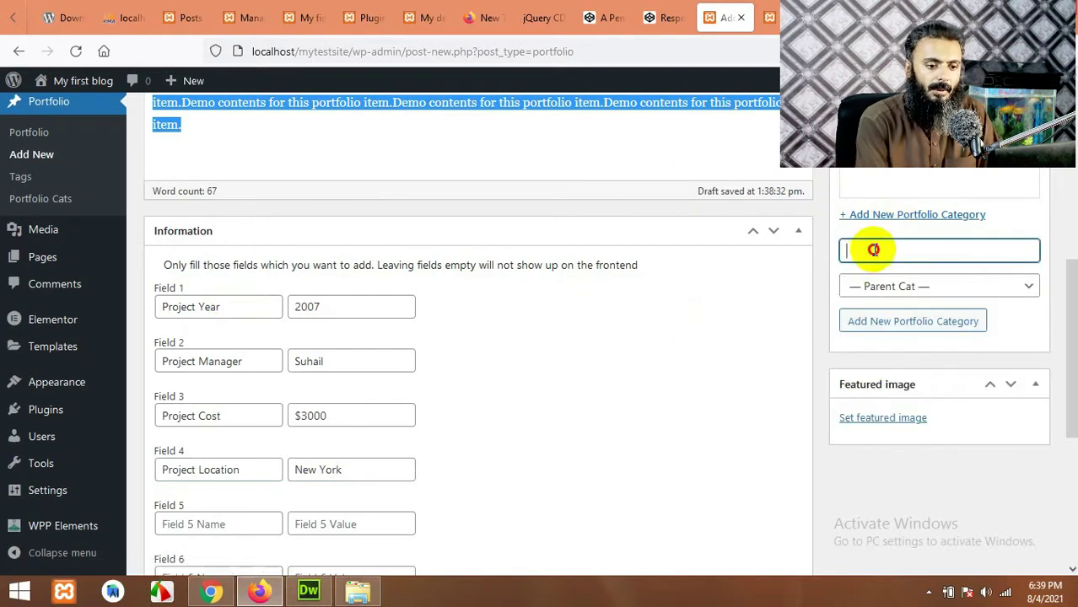
left_click(869, 251)
type("Cont")
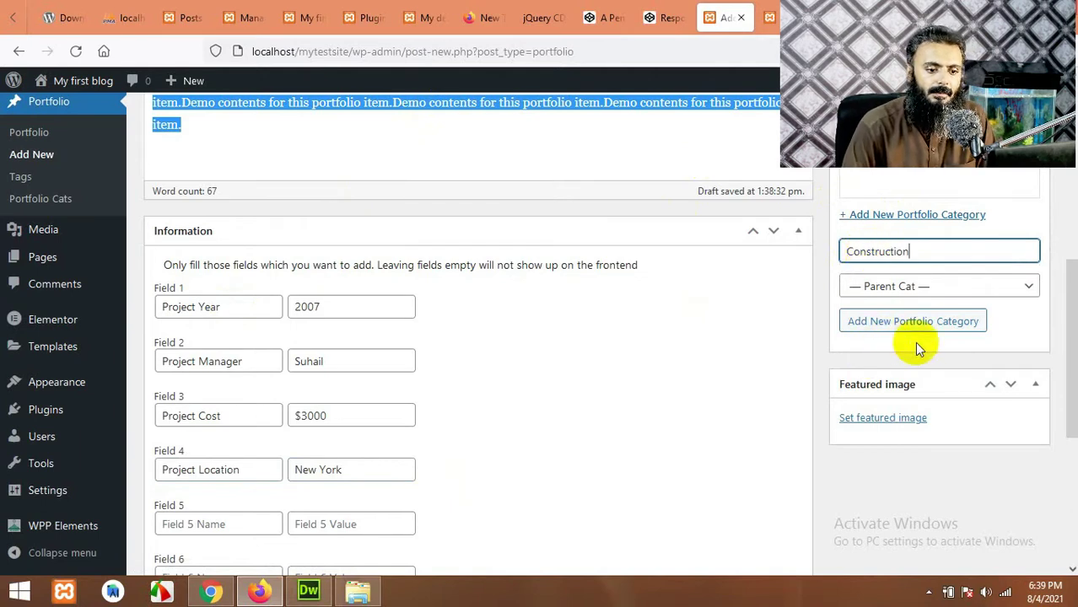
scroll(869, 350, "up", 1)
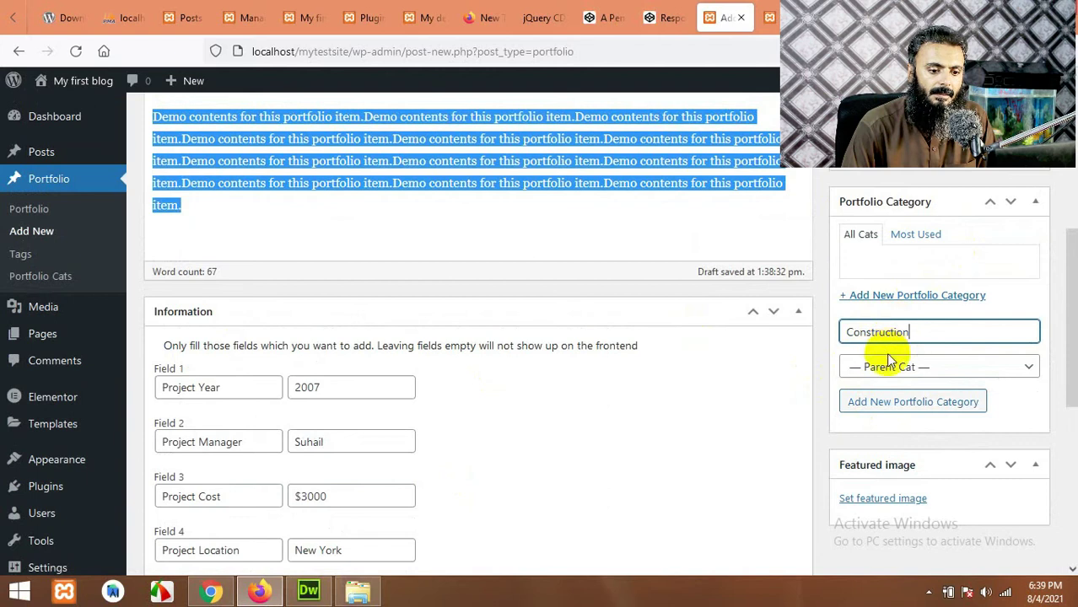
left_click(907, 403)
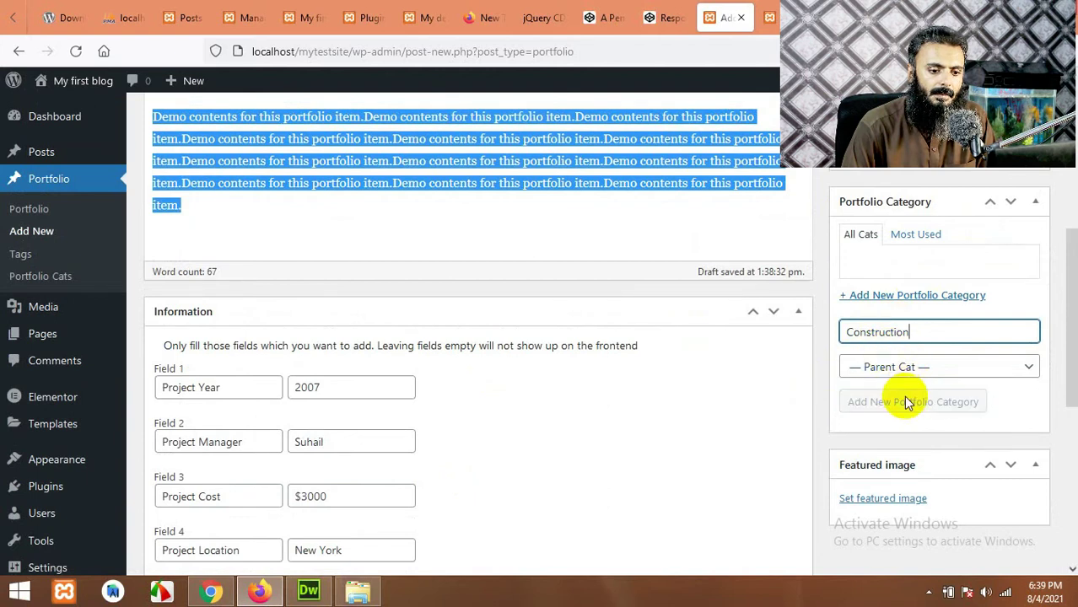
scroll(842, 337, "up", 3)
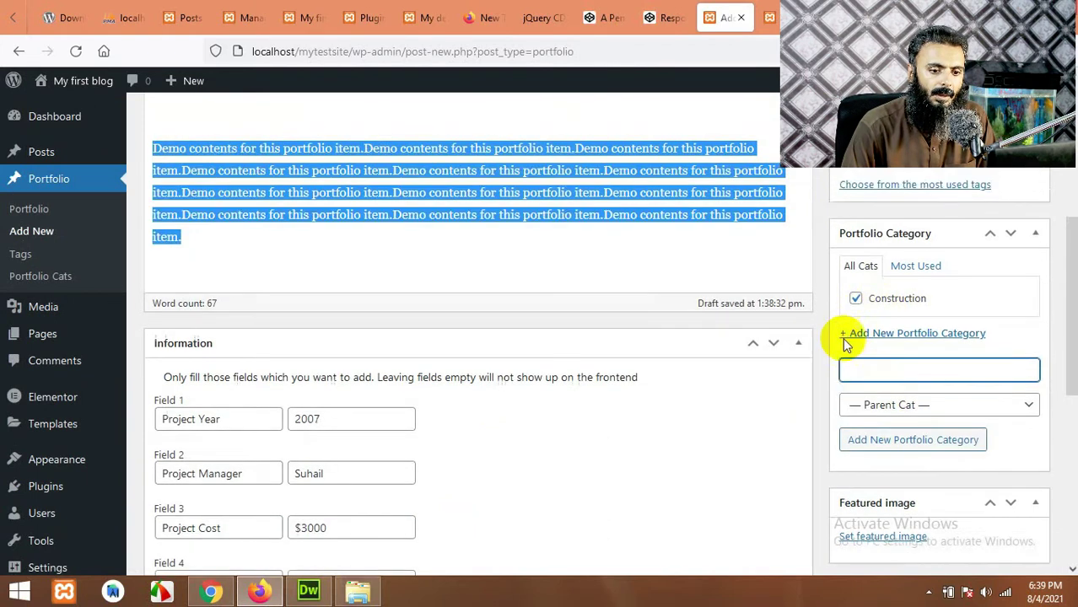
- Start a file upload for the item's featured image and open the wizzam_project folder on the Desktop
scroll(911, 401, "down", 5)
scroll(923, 388, "down", 2)
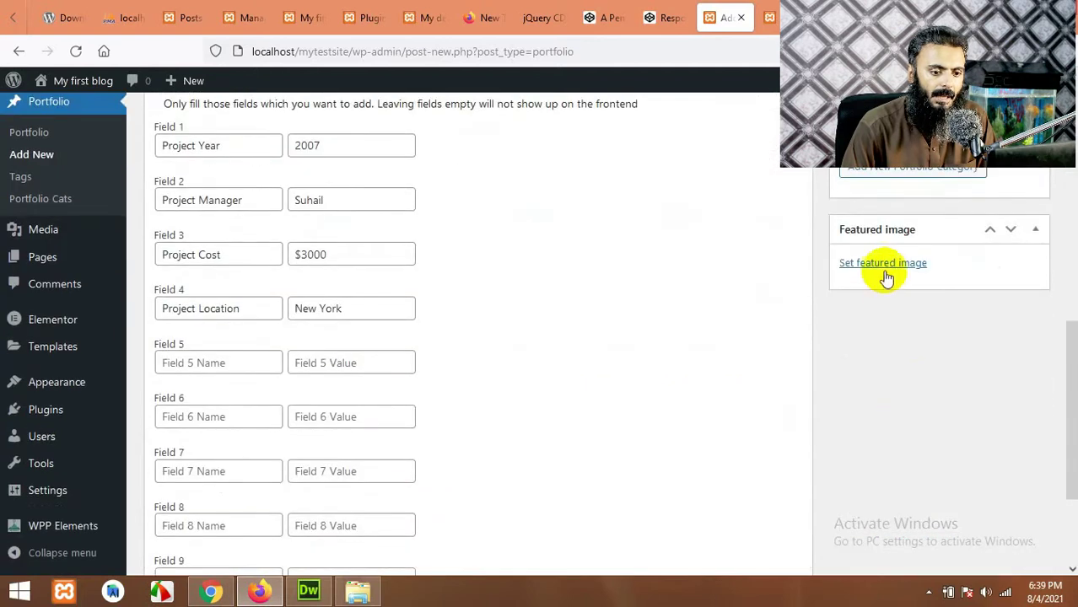
left_click(884, 261)
left_click(87, 144)
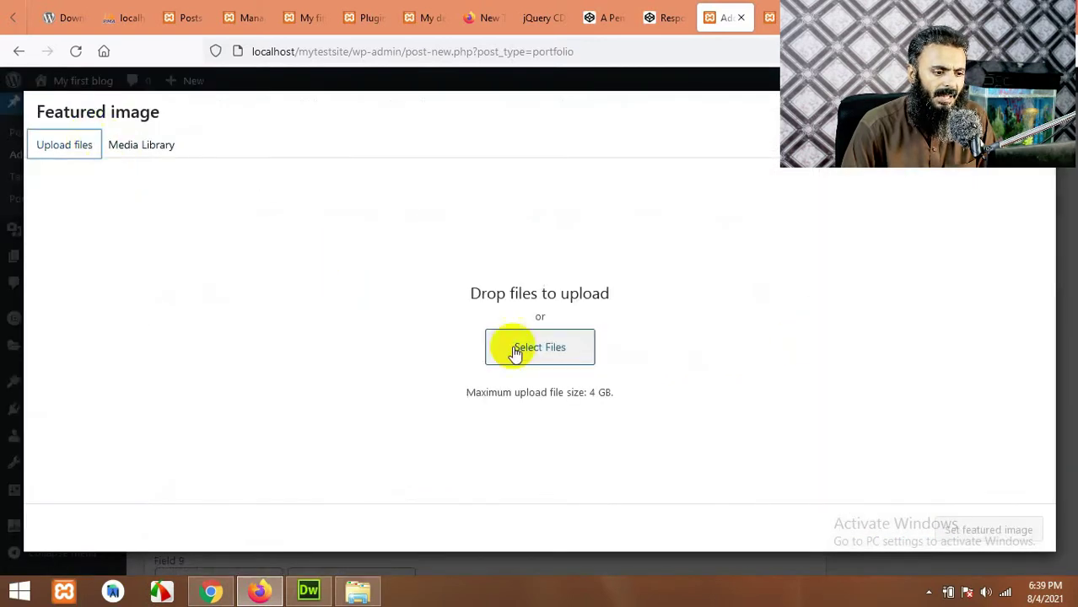
left_click(549, 345)
scroll(565, 278, "down", 15)
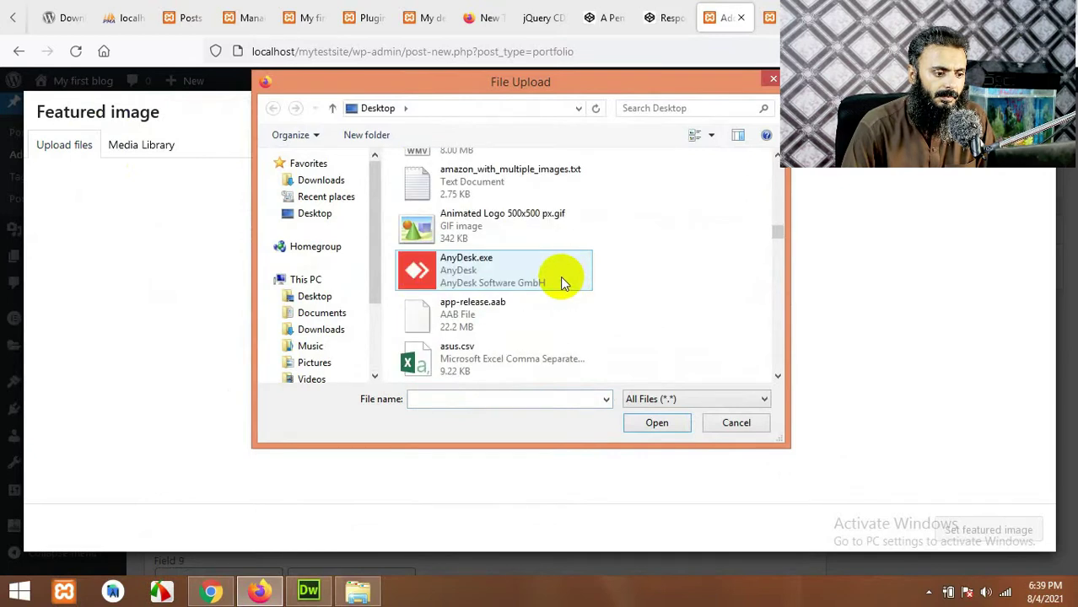
scroll(561, 277, "up", 3)
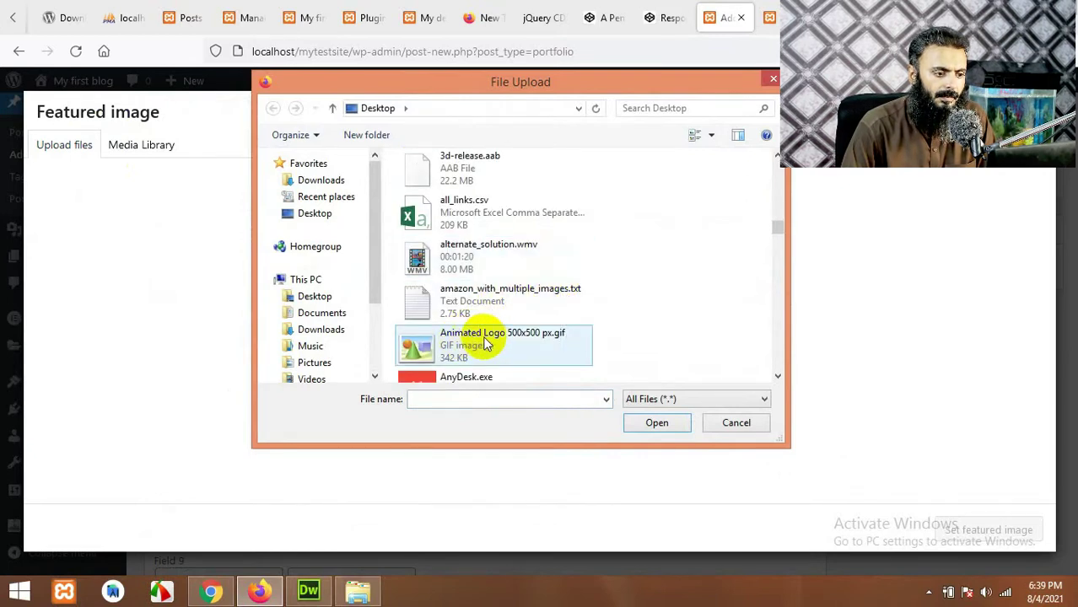
scroll(468, 337, "up", 8)
scroll(483, 279, "down", 6)
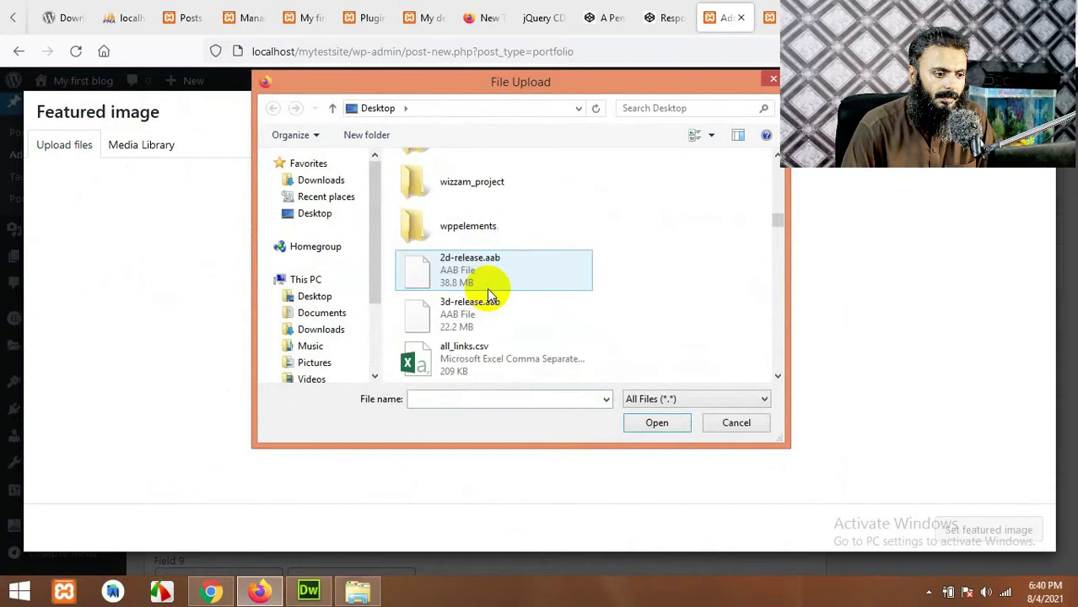
scroll(484, 253, "up", 3)
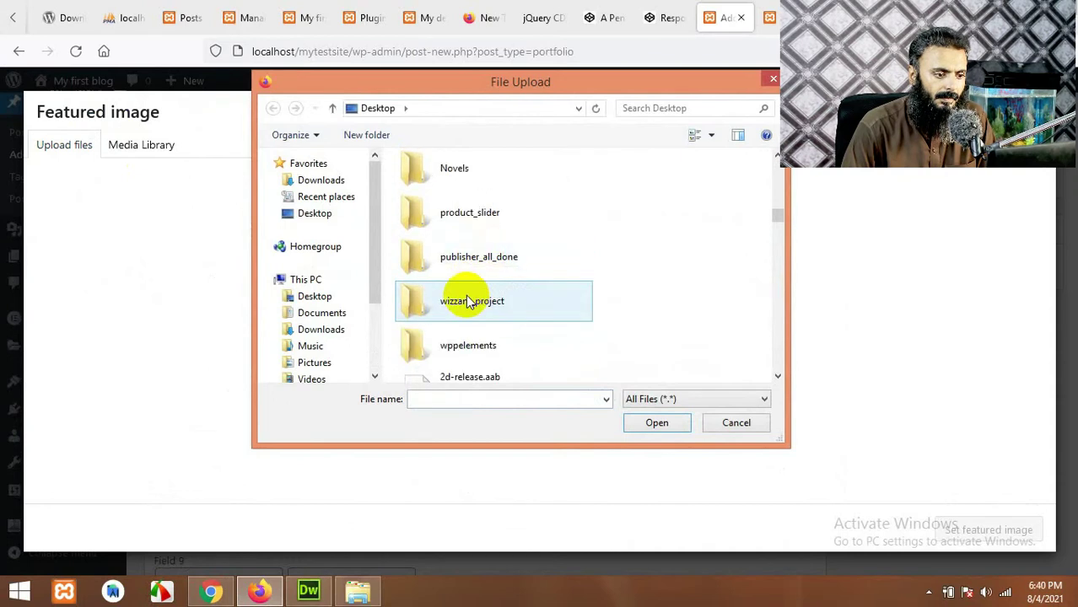
double_click(472, 291)
- Upload nine iPhone repair images and the Oneplus-Phone-Repair-Services image from the wizzam_project folder to the media library
left_click(620, 211)
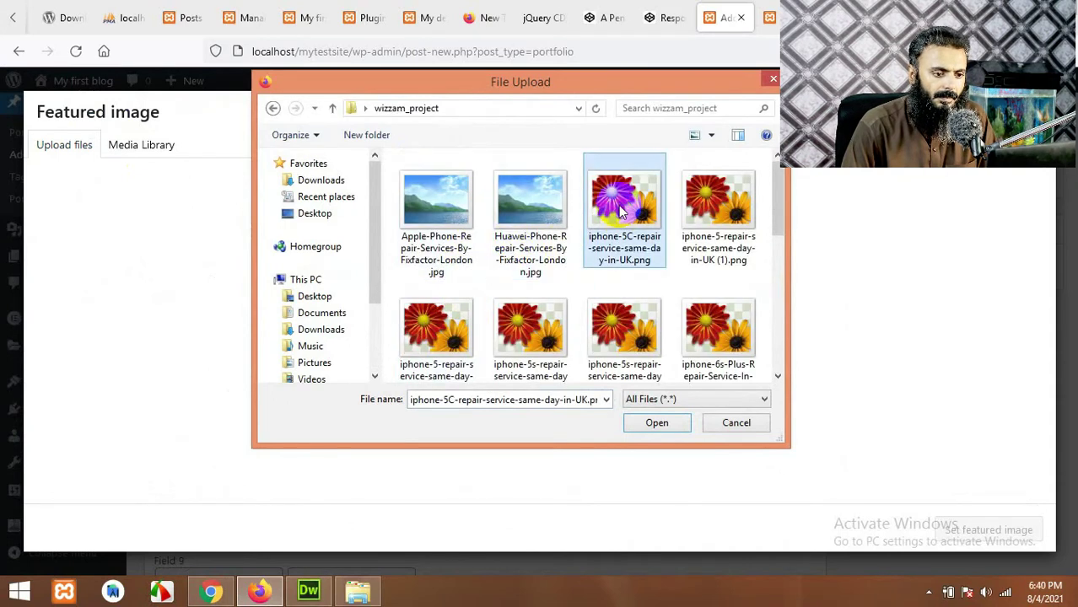
left_click(698, 196, "ctrl")
left_click(709, 312, "ctrl")
left_click(625, 308, "ctrl")
left_click(528, 323, "ctrl")
left_click(435, 314, "ctrl")
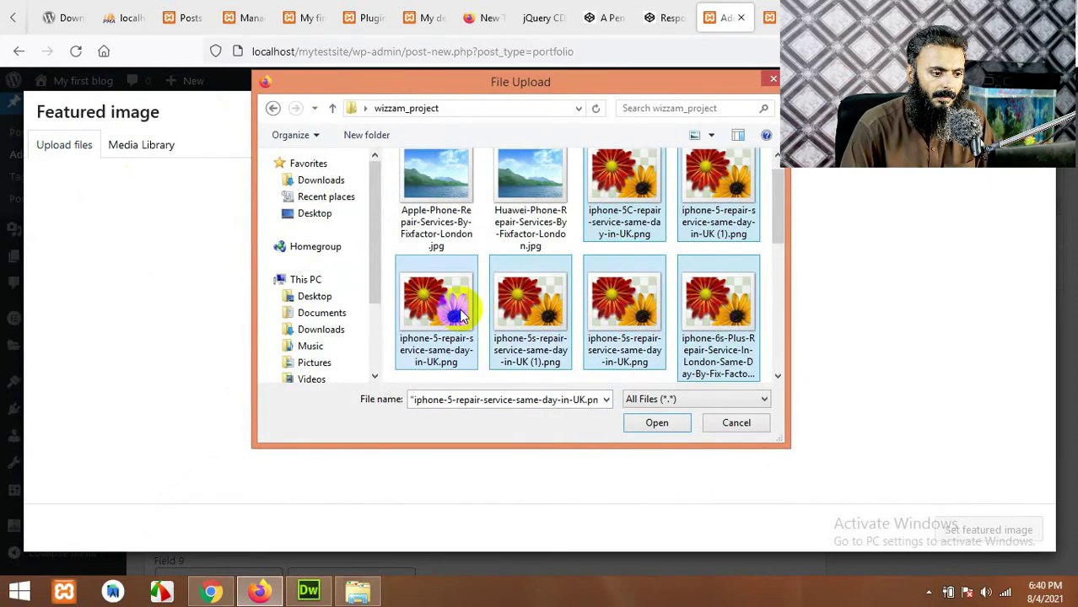
scroll(506, 313, "down", 3)
left_click(453, 295, "ctrl")
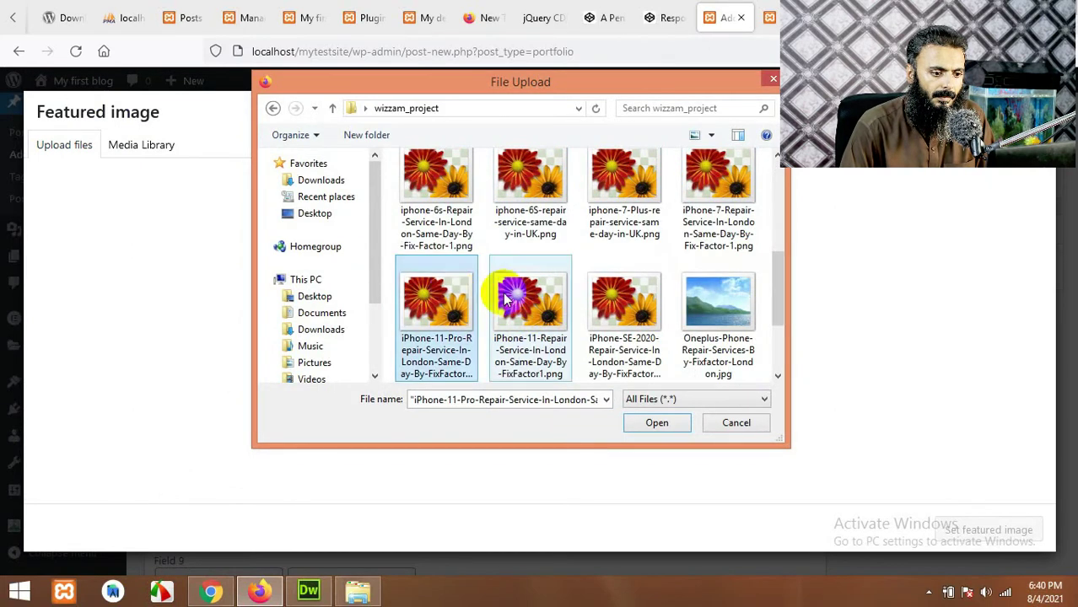
left_click(520, 297, "ctrl")
left_click(622, 306, "ctrl")
left_click(716, 371, "ctrl")
left_click(675, 424)
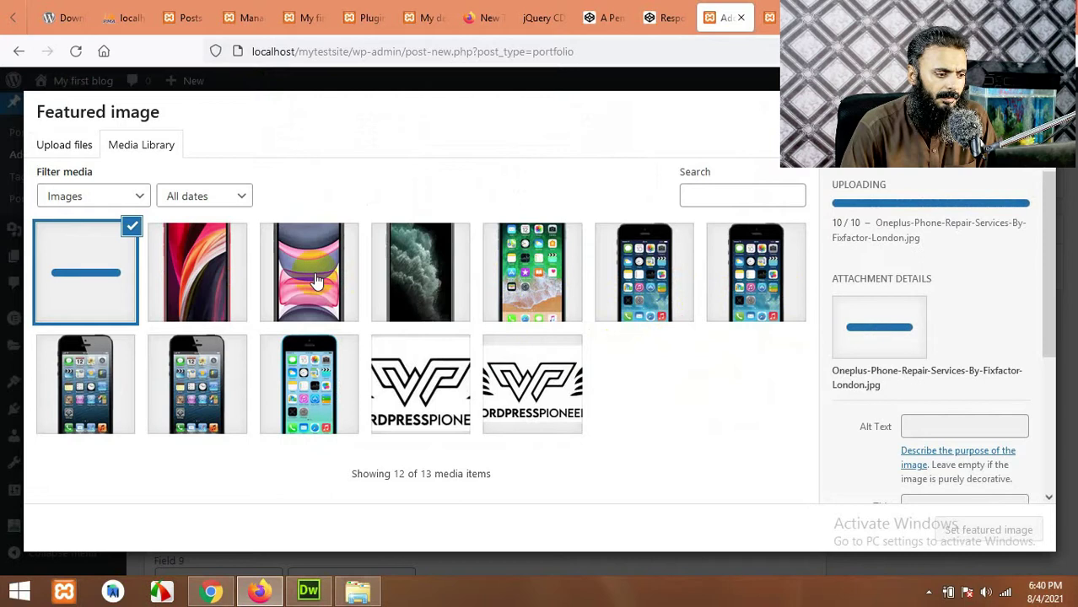
- Set the red iPhone image as the featured image and publish the First item portfolio entry
left_click(953, 524)
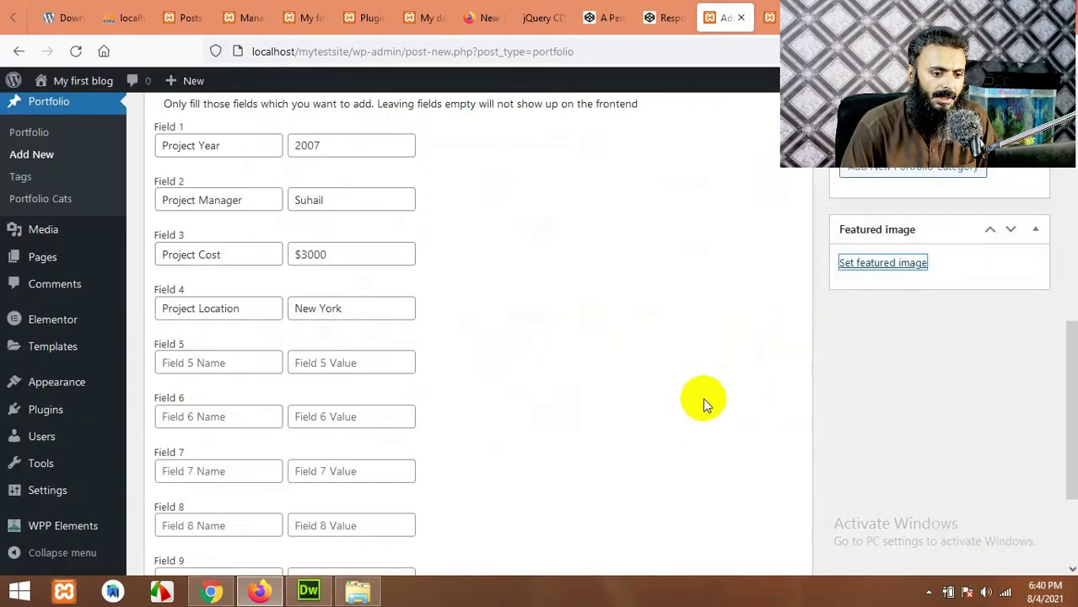
scroll(698, 397, "up", 7)
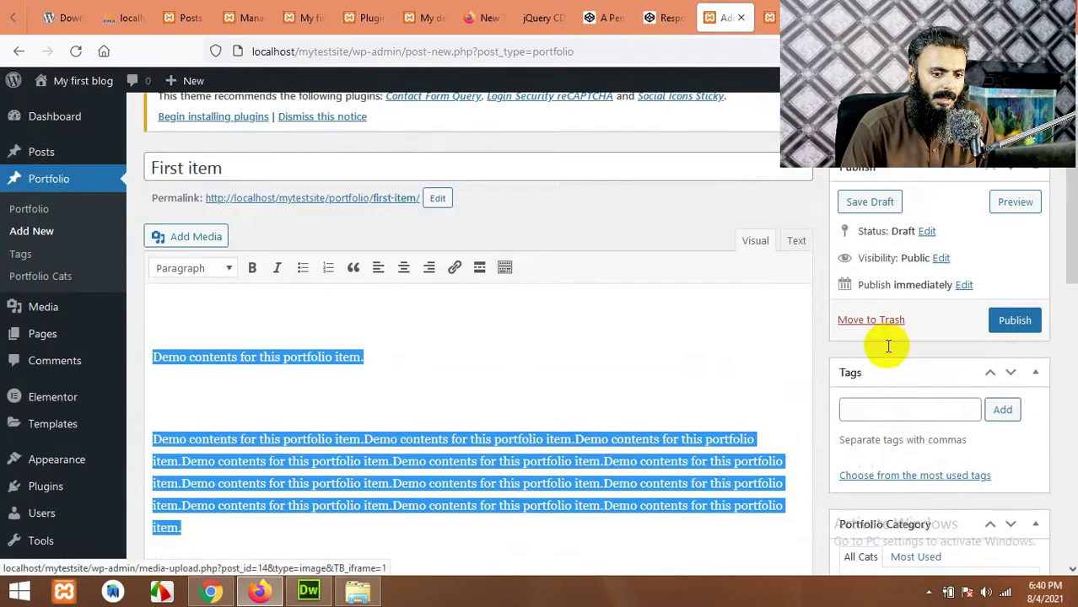
left_click(1015, 322)
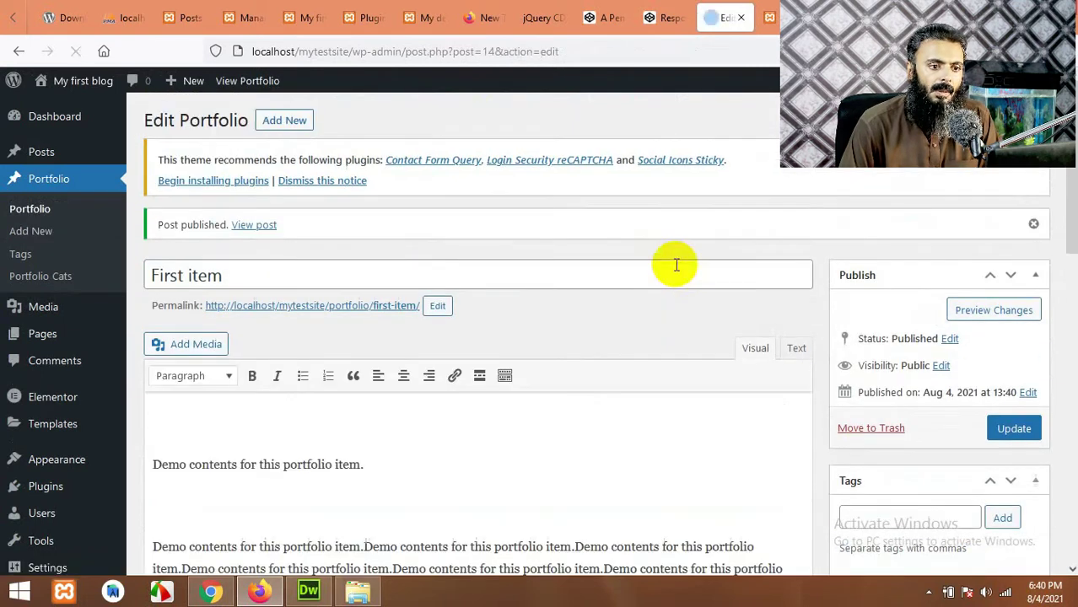
- Refresh the Categorize Portfolio Effect preview in the Elementor page by setting Desktop Columns to 3 and back to 4
key("ctrl+Tab")
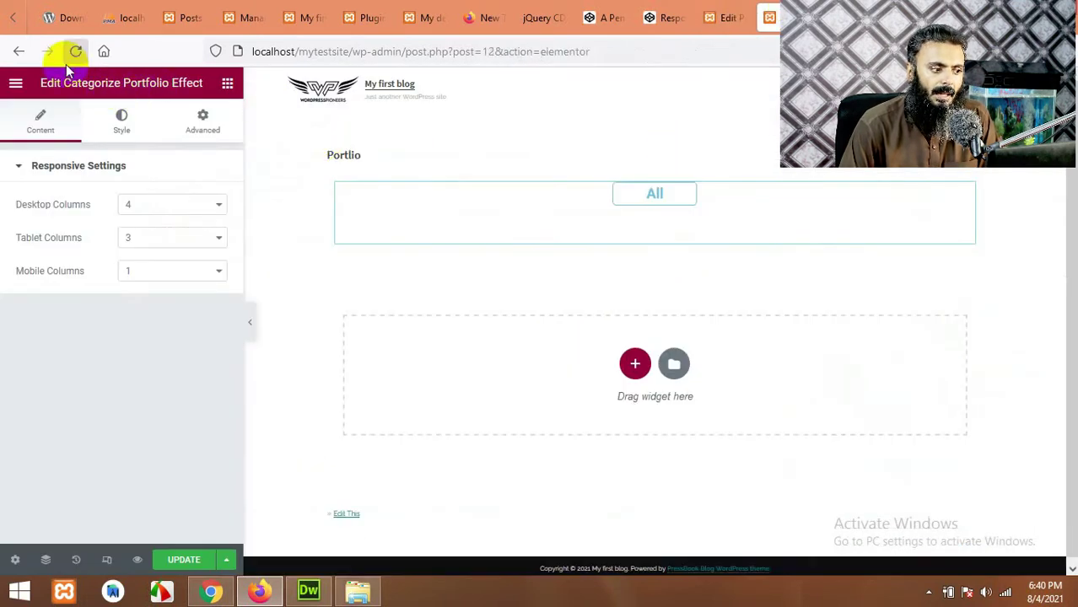
left_click(139, 206)
left_click(141, 241)
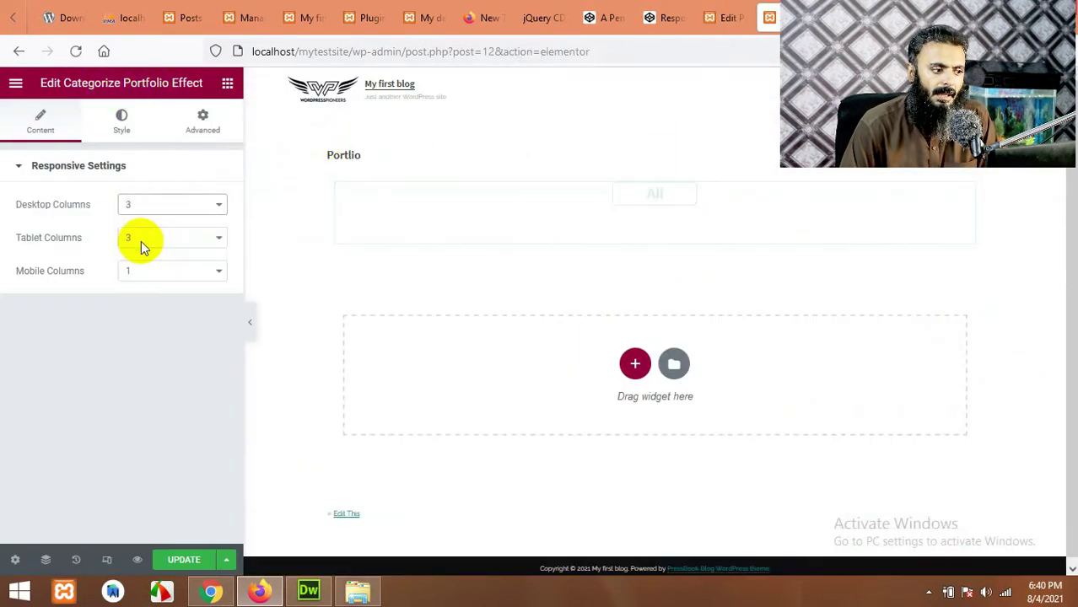
left_click(138, 205)
left_click(142, 226)
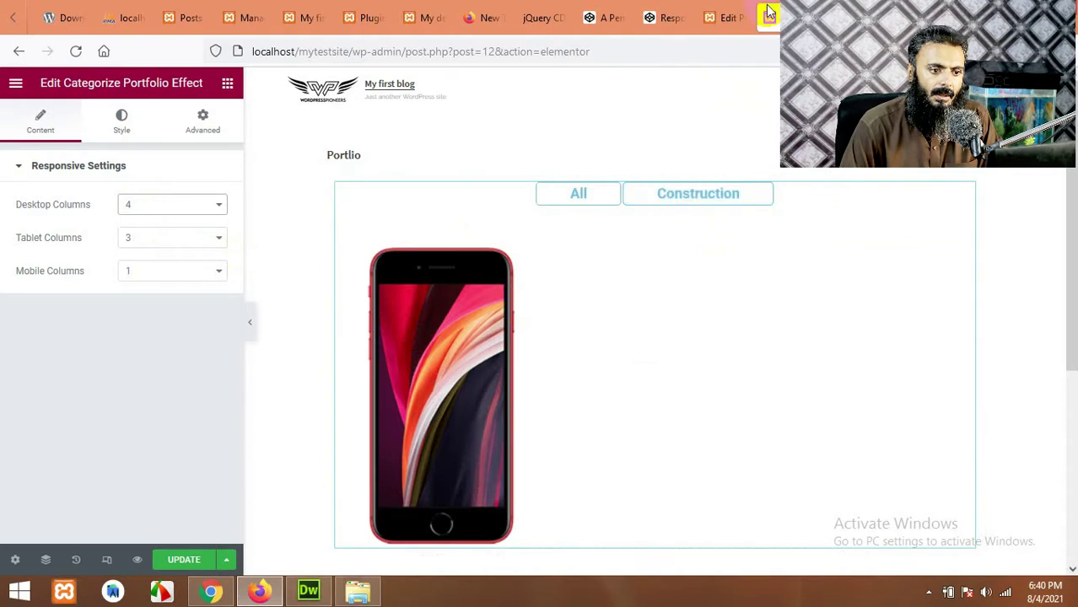
- Create a new portfolio item titled Second item and paste the demo contents text into its body
left_click(730, 16)
left_click(38, 231)
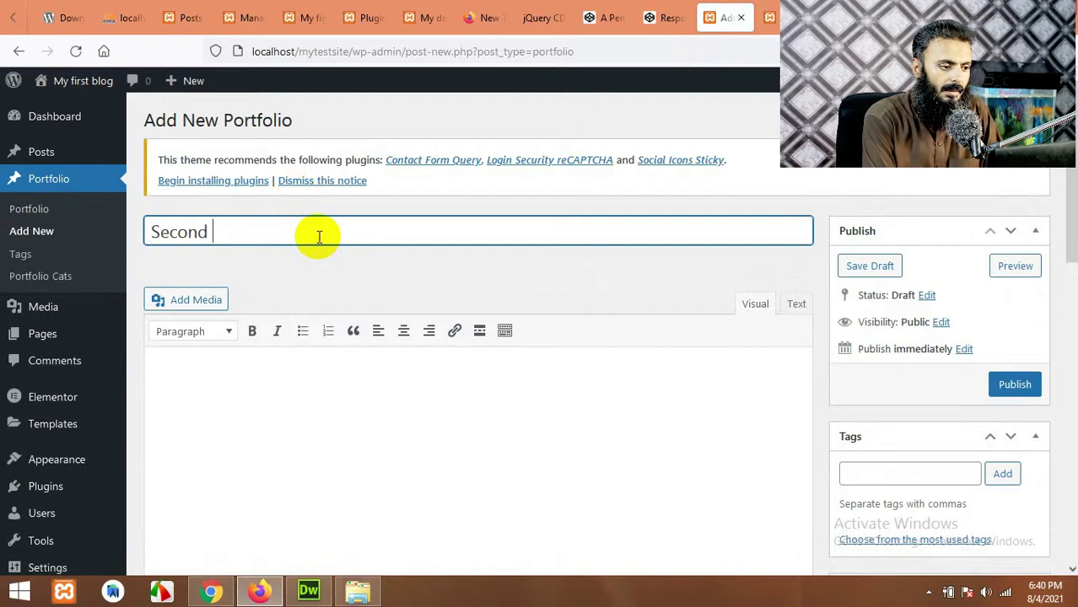
left_click(294, 451)
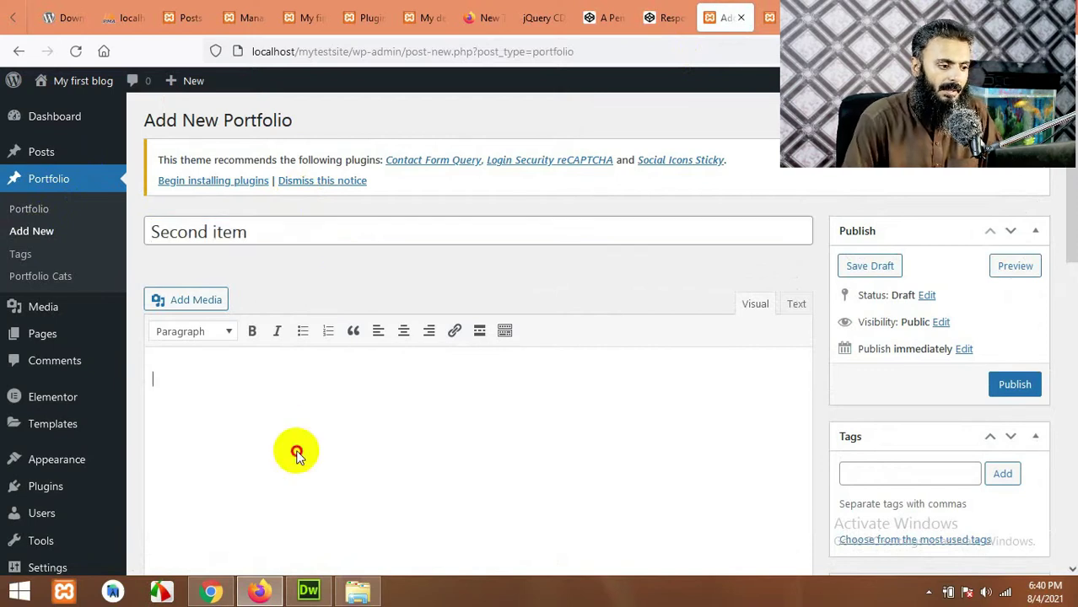
key("ctrl+v")
- Fill information field 1 of the second item with Project Year and 2007
scroll(417, 339, "down", 6)
left_click(227, 227)
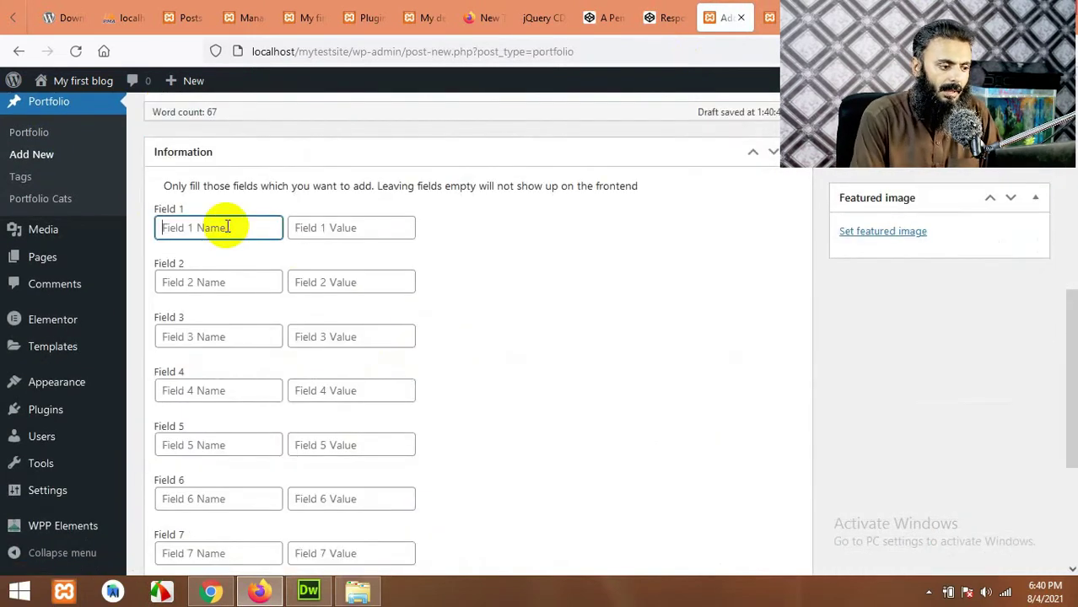
key("Down")
key("Down")
key("Return")
key("Tab")
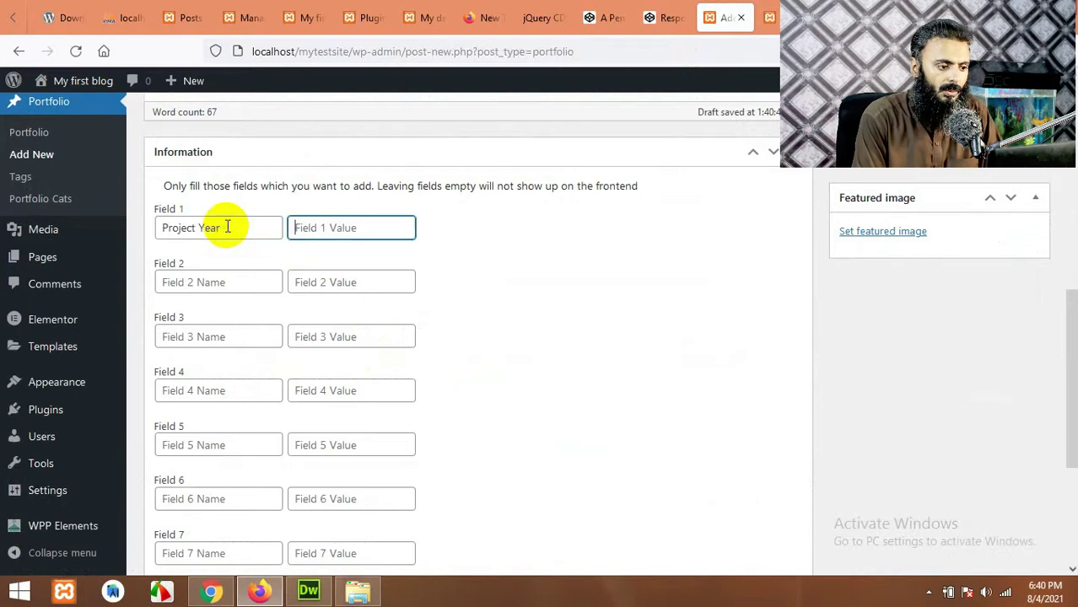
key("Down")
key("Down")
key("Return")
key("Tab")
- Fill information field 2 with Project Manager and the manager's name
key("Down")
key("Down")
key("Return")
key("Tab")
key("Down")
key("Return")
key("Tab")
- Fill information field 3 with Project Cost and $3000
key("Down")
key("Return")
key("Tab")
key("Down")
key("Return")
key("Tab")
- Fill information field 4 with Supervised By and the supervisor's full name
key("Down")
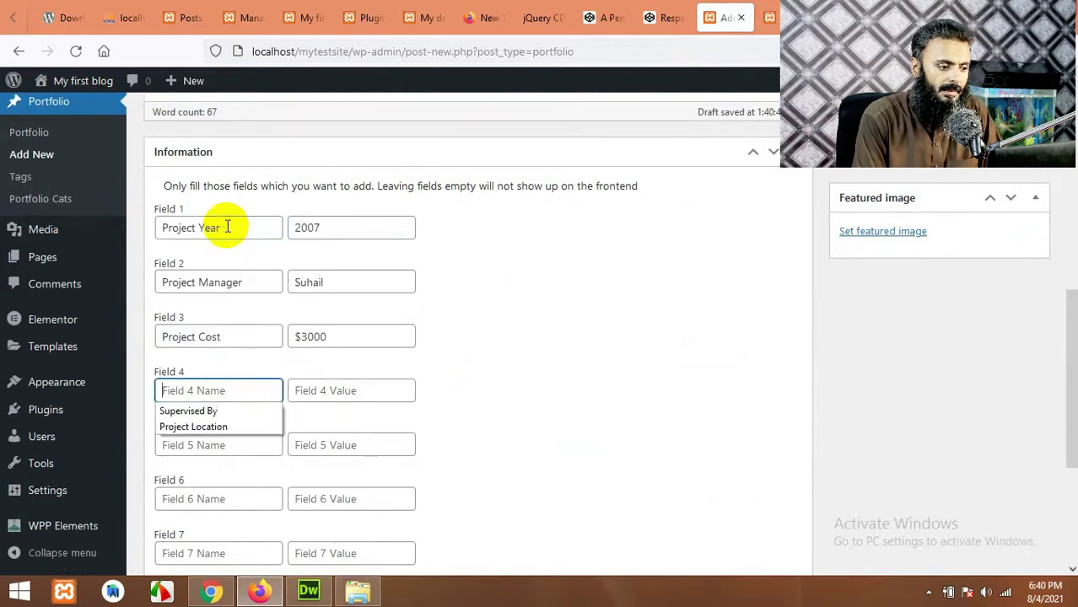
key("Return")
key("Tab")
key("Down")
key("Return")
key("Tab")
- Fill information field 5 with Coordinator and the coordinator's full name
key("Down")
key("Return")
key("Tab")
key("Down")
key("Tab")
key("Down")
key("Down")
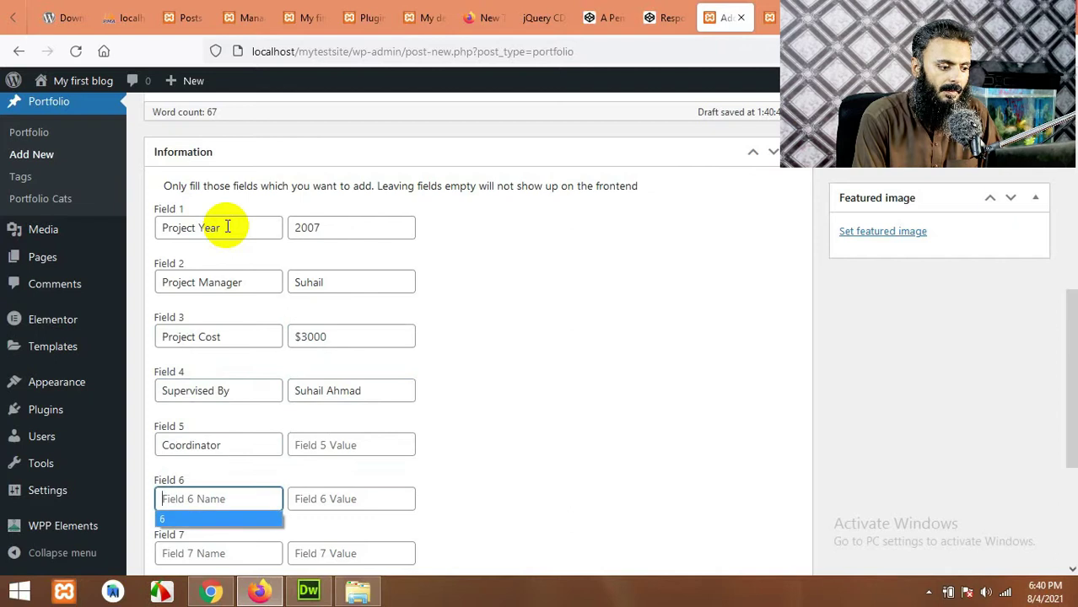
left_click(365, 437)
key("Down")
key("Down")
key("Return")
key("Tab")
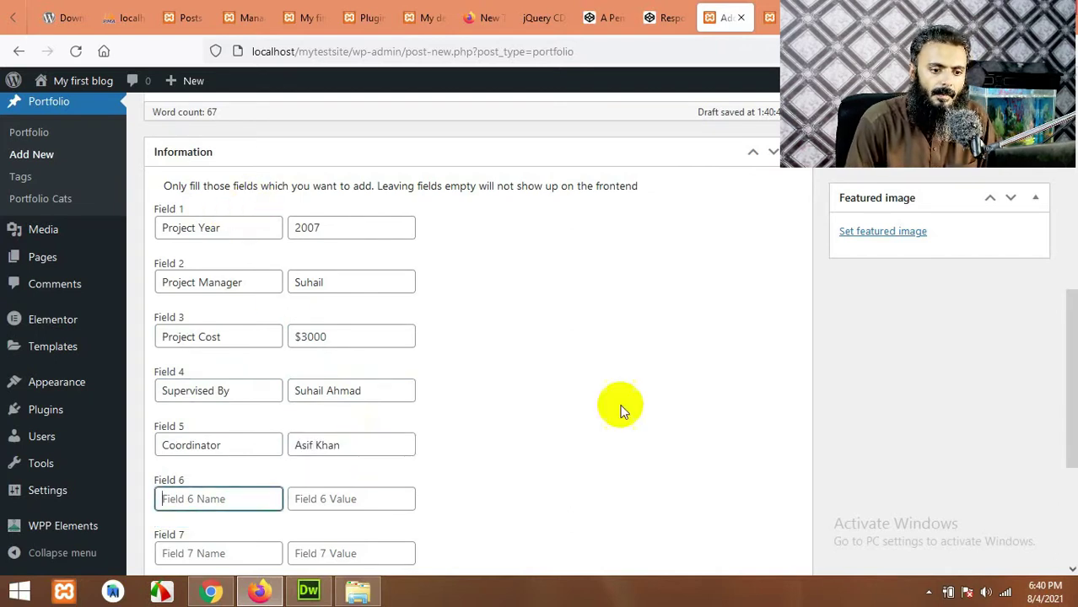
- Create a new portfolio category named Phone for the second item, without a parent
scroll(854, 423, "up", 3)
left_click(907, 384)
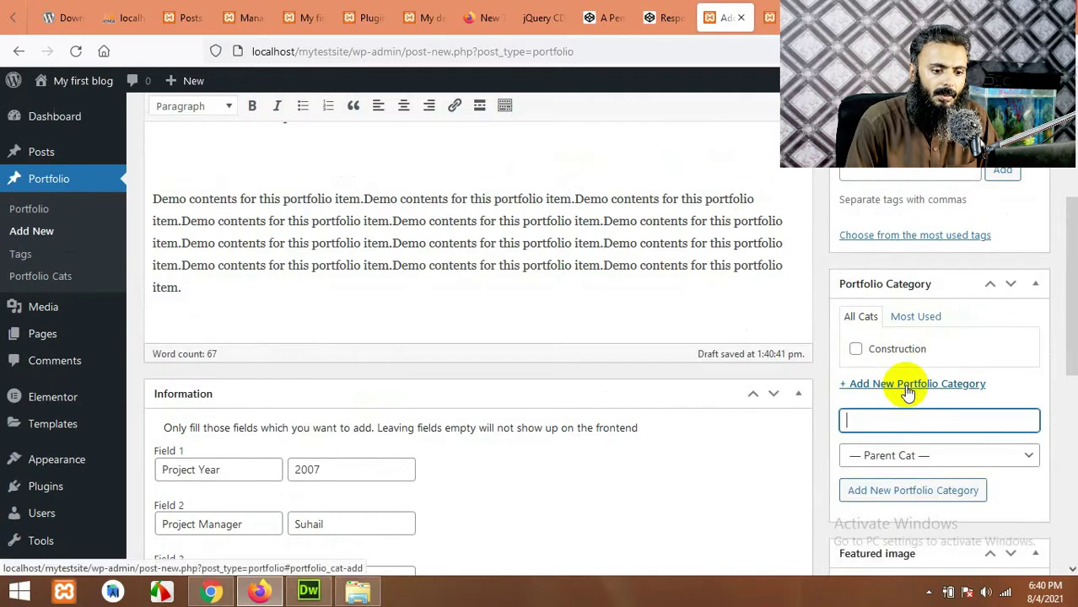
left_click(896, 421)
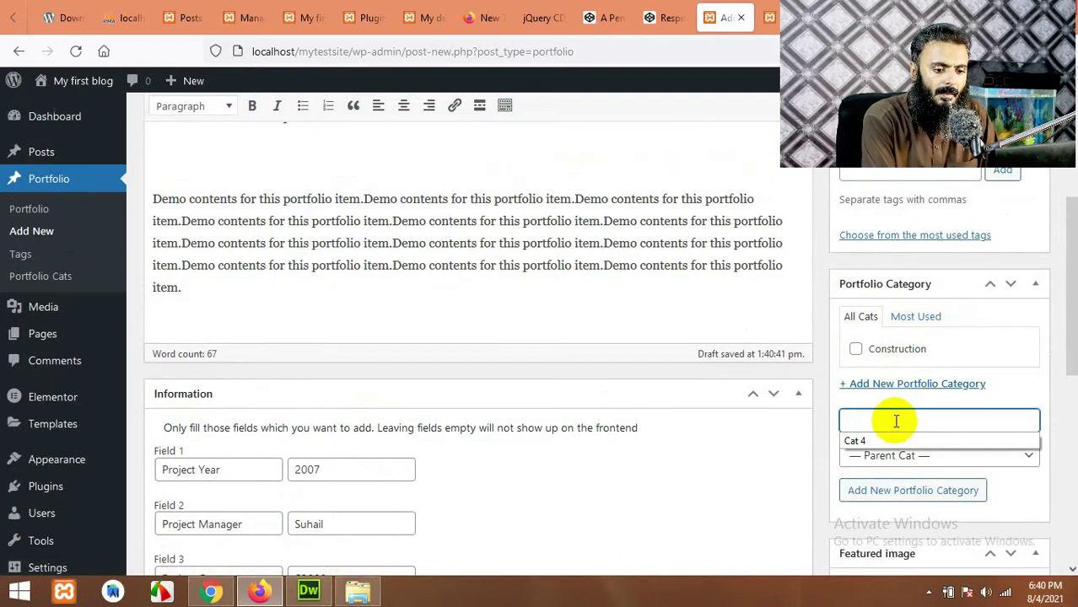
key("BackSpace")
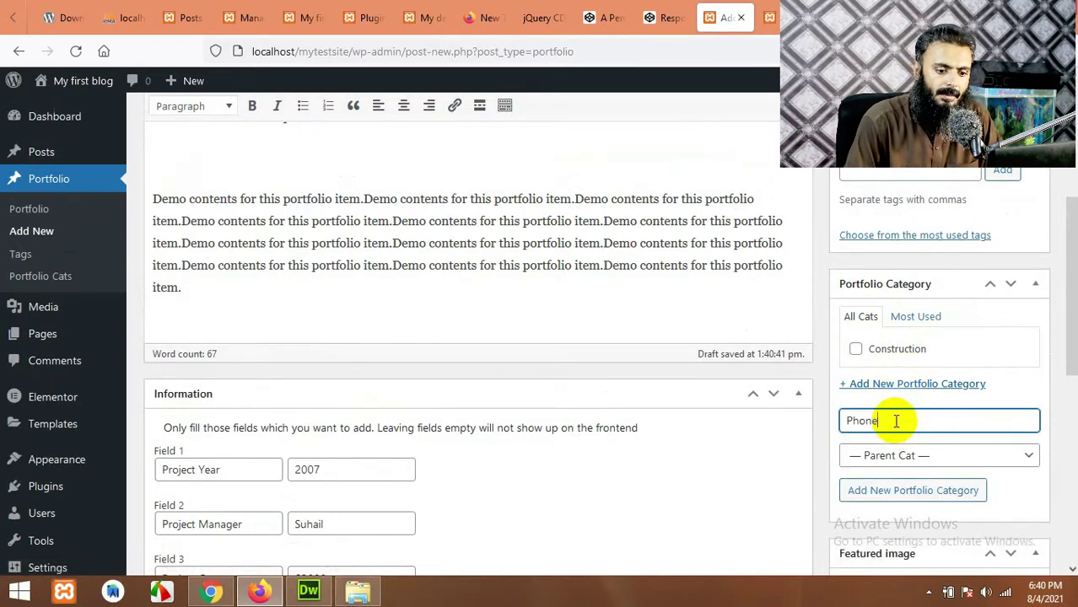
left_click(884, 490)
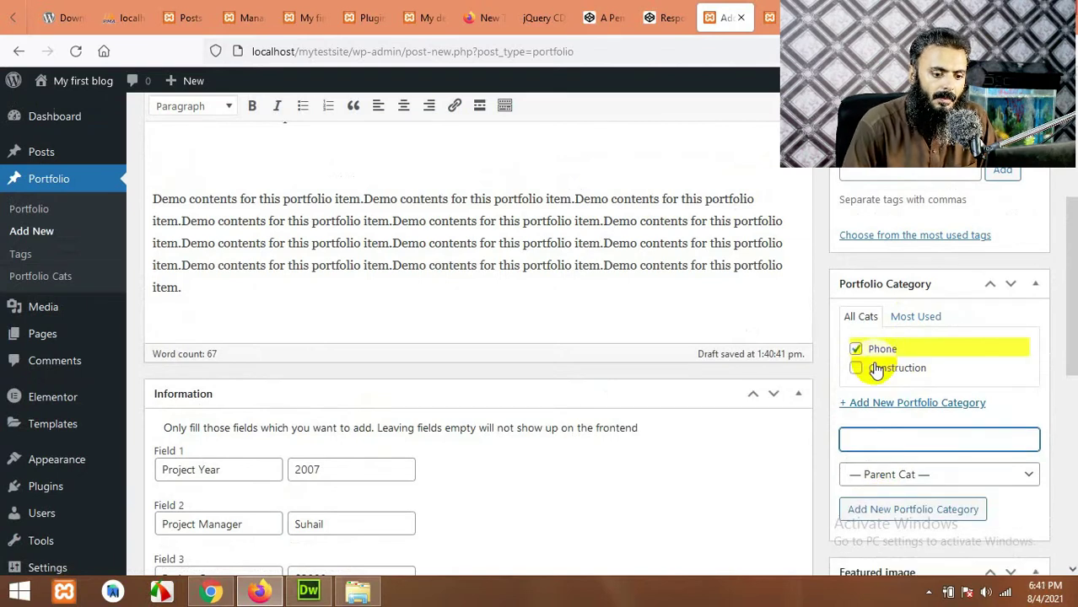
- Set the iPhone-11-Pro-Repair-Service image from the media library as the featured image and publish the second item
scroll(886, 428, "down", 4)
left_click(896, 279)
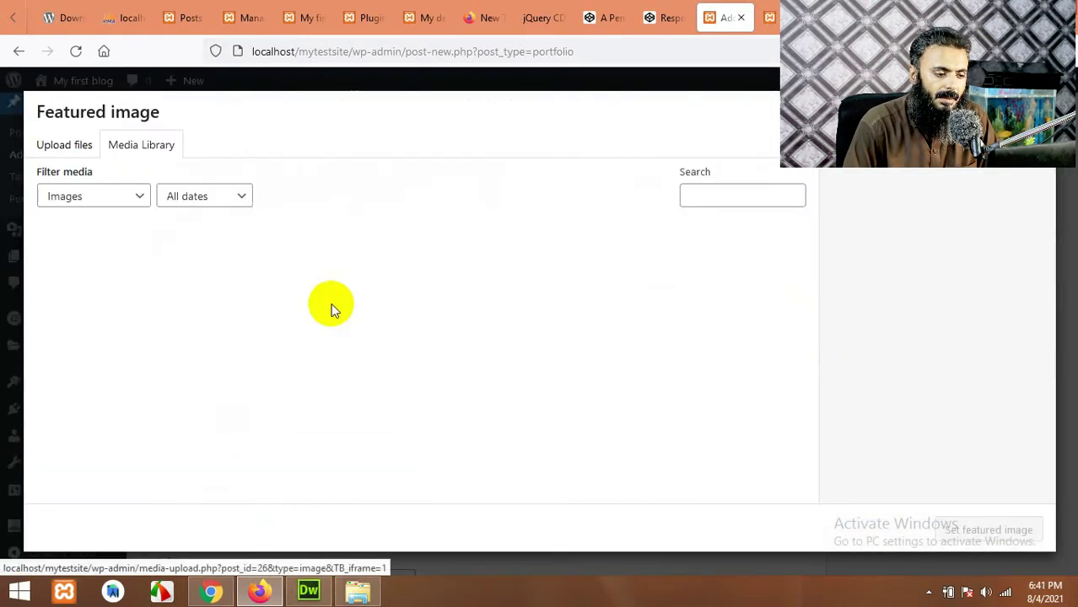
left_click(319, 289)
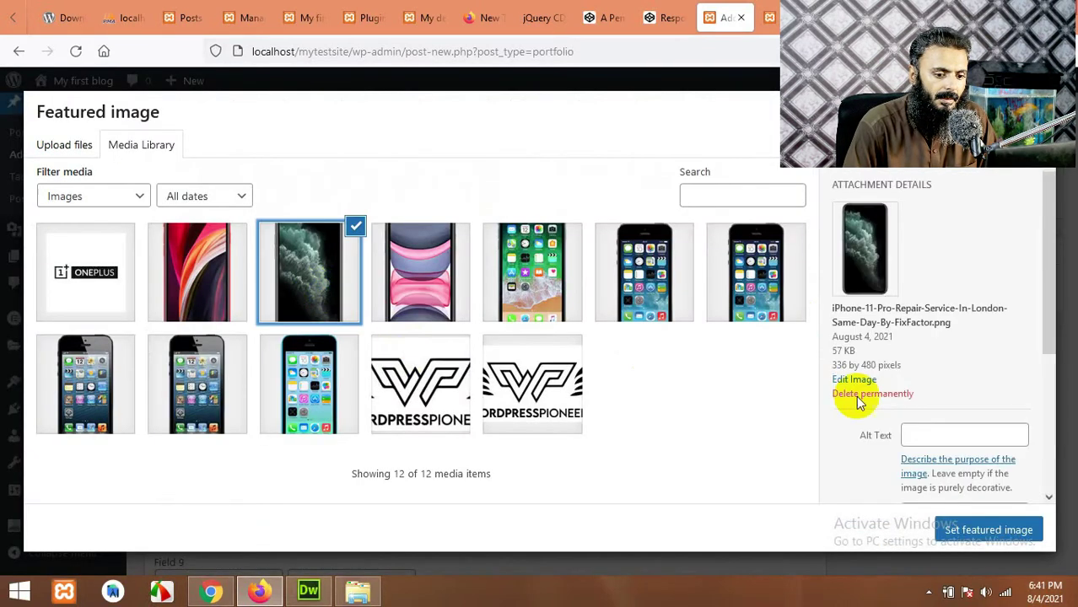
left_click(951, 523)
scroll(699, 402, "up", 10)
left_click(1014, 243)
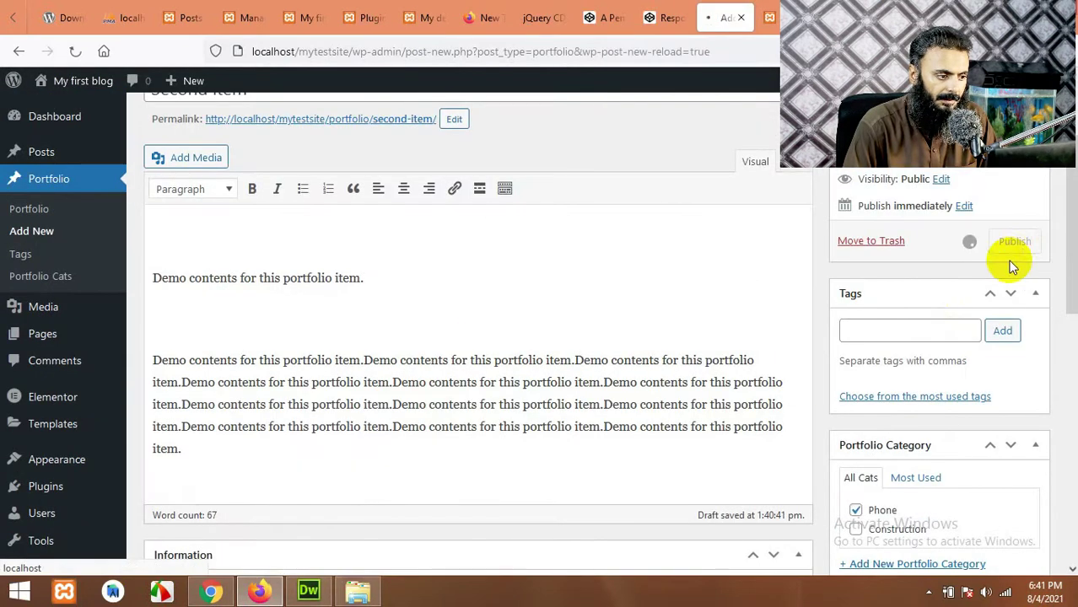
- Create another portfolio item titled This is third Portfolio and paste the demo contents text into its body
left_click(23, 266)
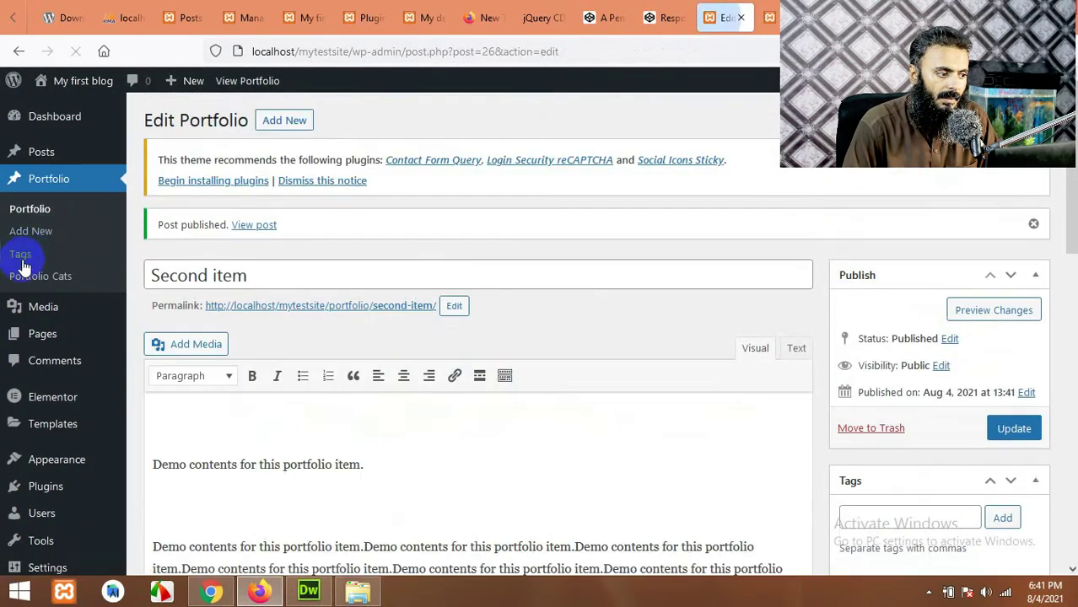
left_click(29, 231)
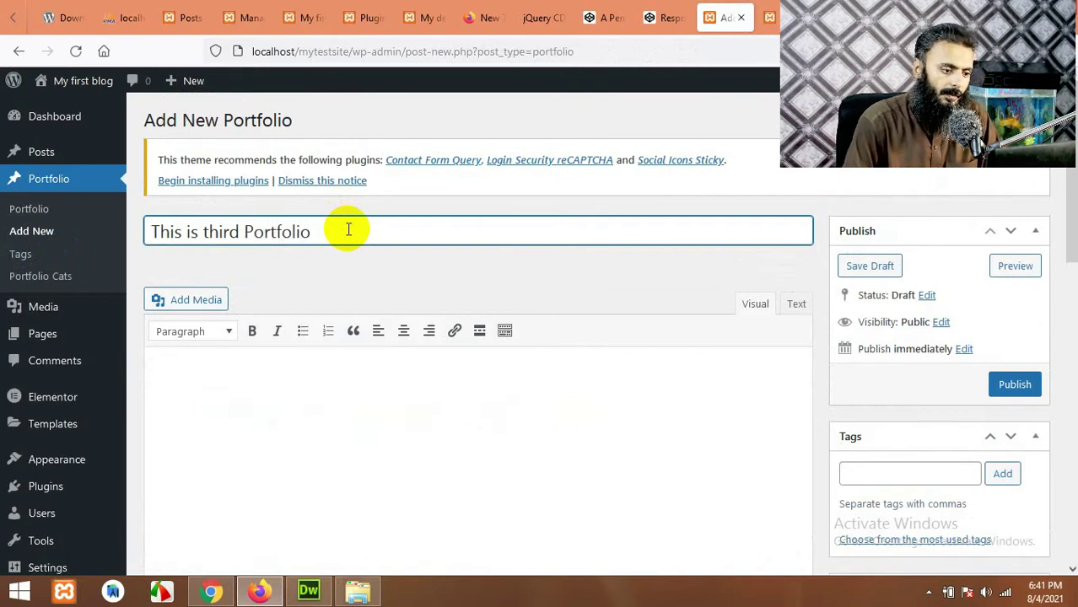
left_click(435, 390)
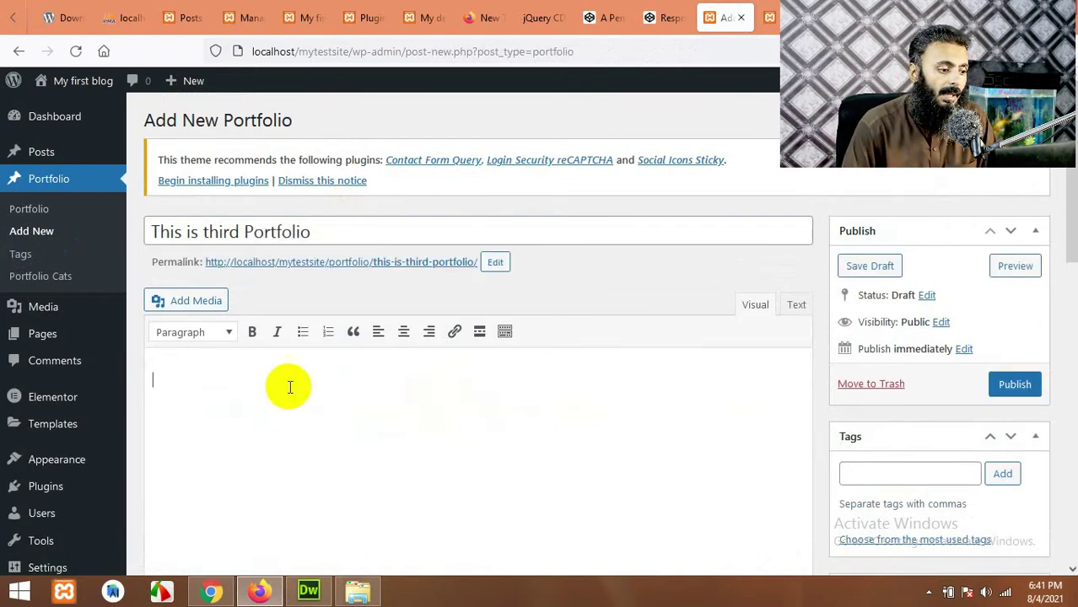
type("Demo contents for this portfolio item.  Demo contents for this portfolio item.Demo contents for this portfolio item.Demo contents for this portfolio item.Demo contents for this portfolio item.Demo contents for this portfolio item.Demo contents for this portfolio item.Demo contents for this portfolio item.Demo contents for this portfolio item.Demo contents for this portfolio item.Demo contents for this portfolio item.Demo contents for this portfolio item.Demo contents for this portfolio item.")
- Assign the third portfolio item to the existing Phone and Construction categories
scroll(707, 411, "down", 1)
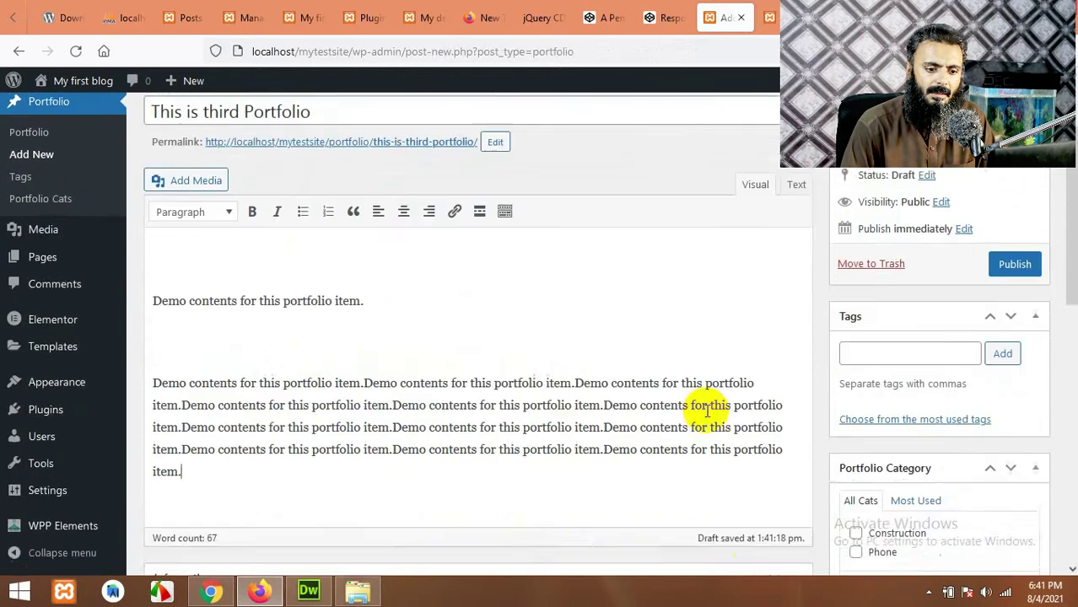
scroll(707, 411, "down", 5)
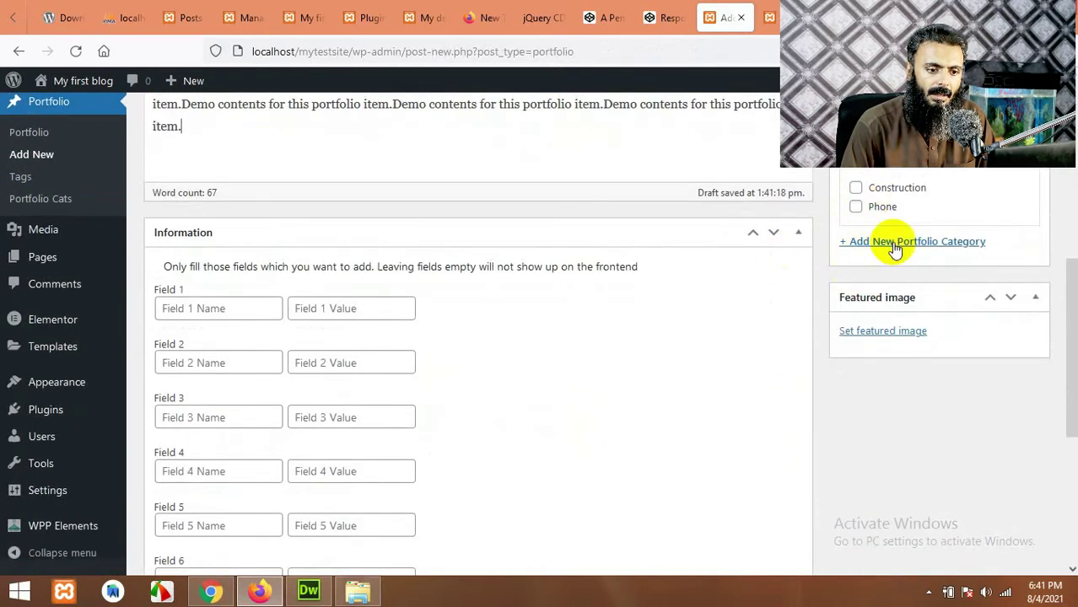
left_click(856, 207)
left_click(856, 187)
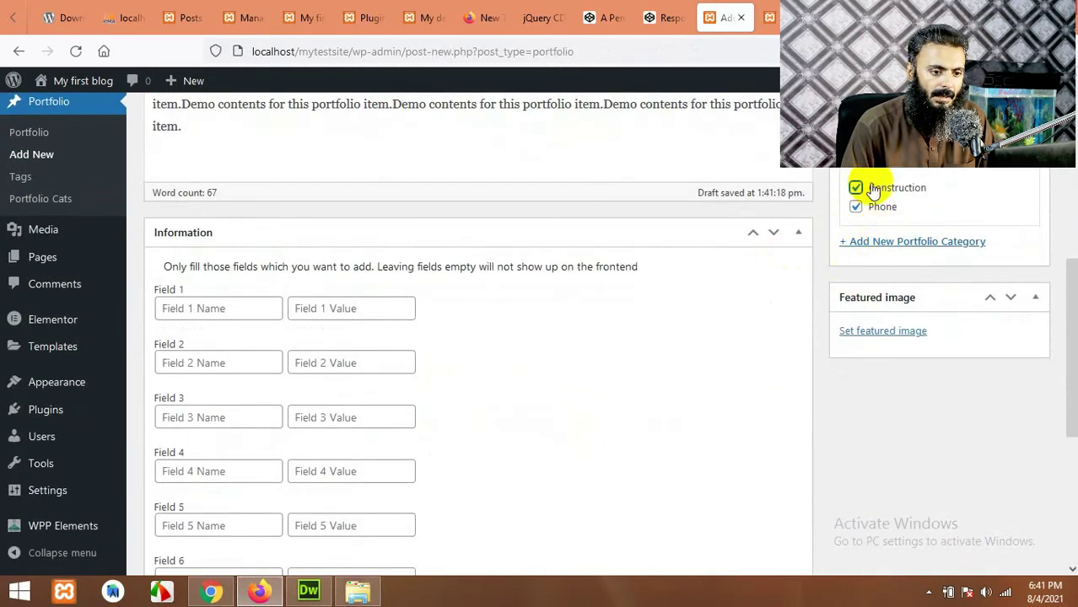
- Create a new portfolio category named Electronics for this item and remove the item from Construction
left_click(878, 241)
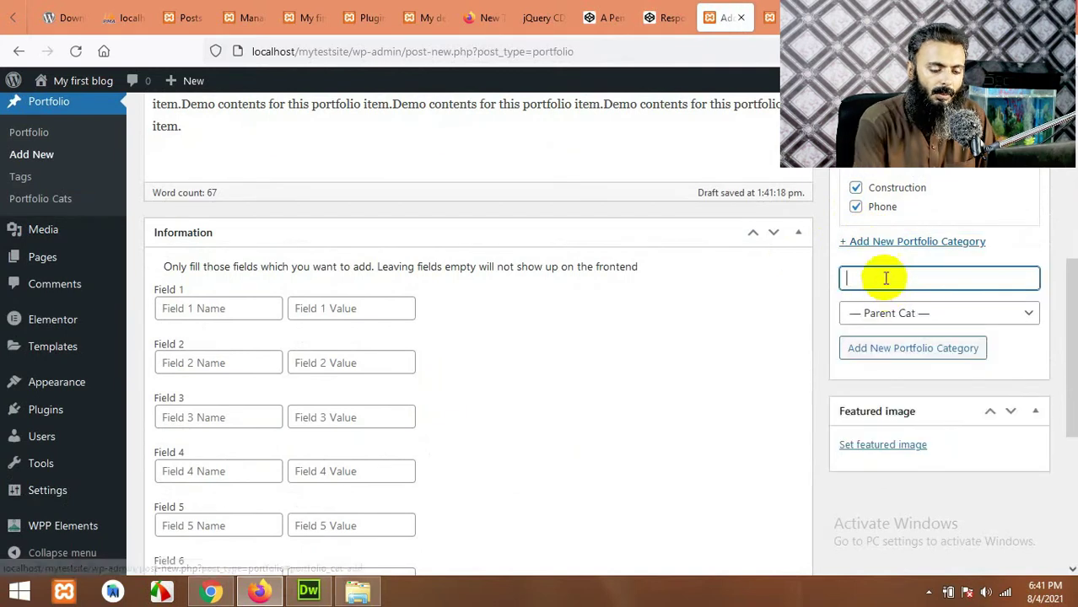
left_click(883, 279)
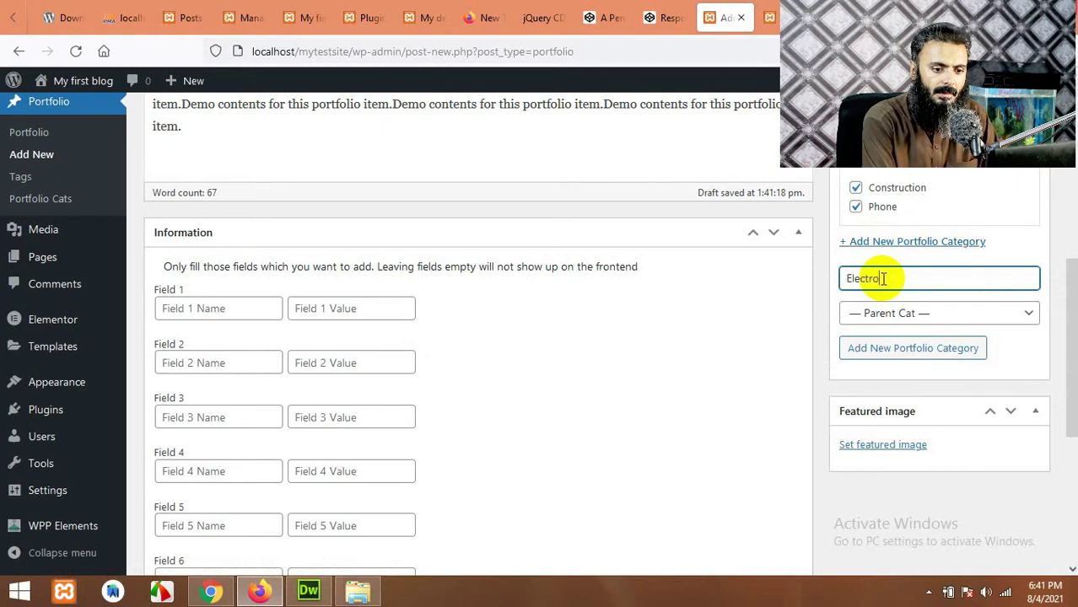
left_click(905, 349)
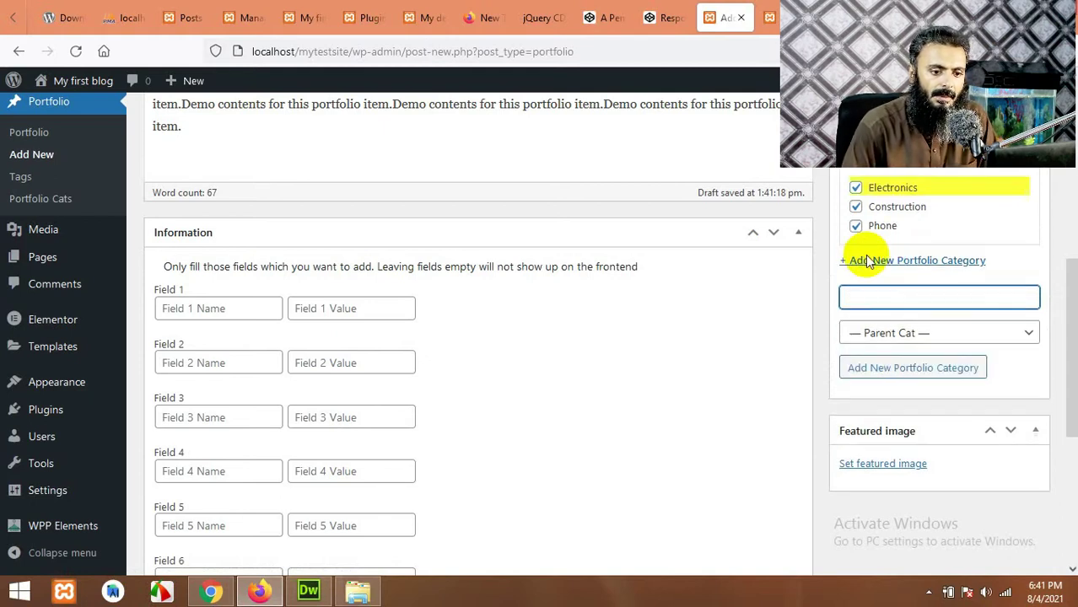
left_click(856, 207)
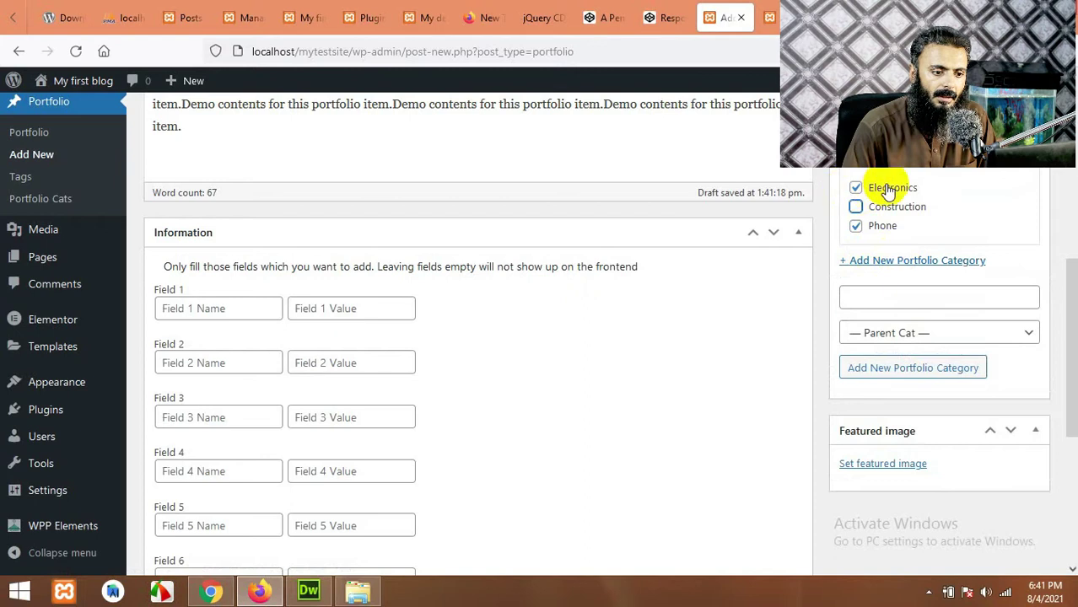
- Fill the third item's first two information fields with Project Year 2007 and Project Manager plus the manager's name
left_click(231, 317)
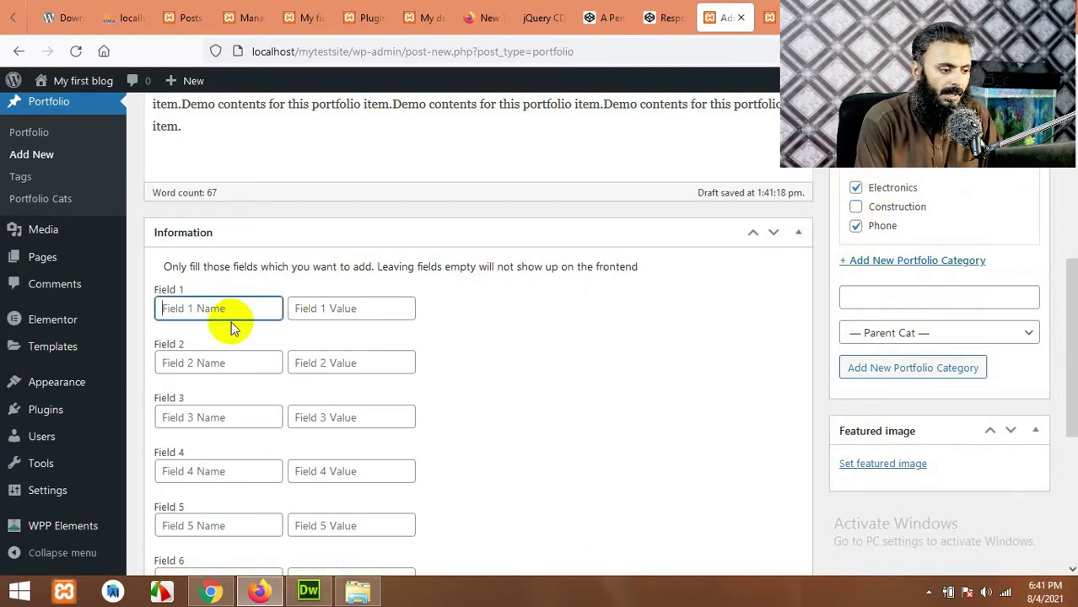
left_click(234, 328)
key("Tab")
key("Down")
key("Down")
key("Return")
key("Tab")
key("Down")
key("Return")
key("Tab")
key("Down")
key("Return")
key("Tab")
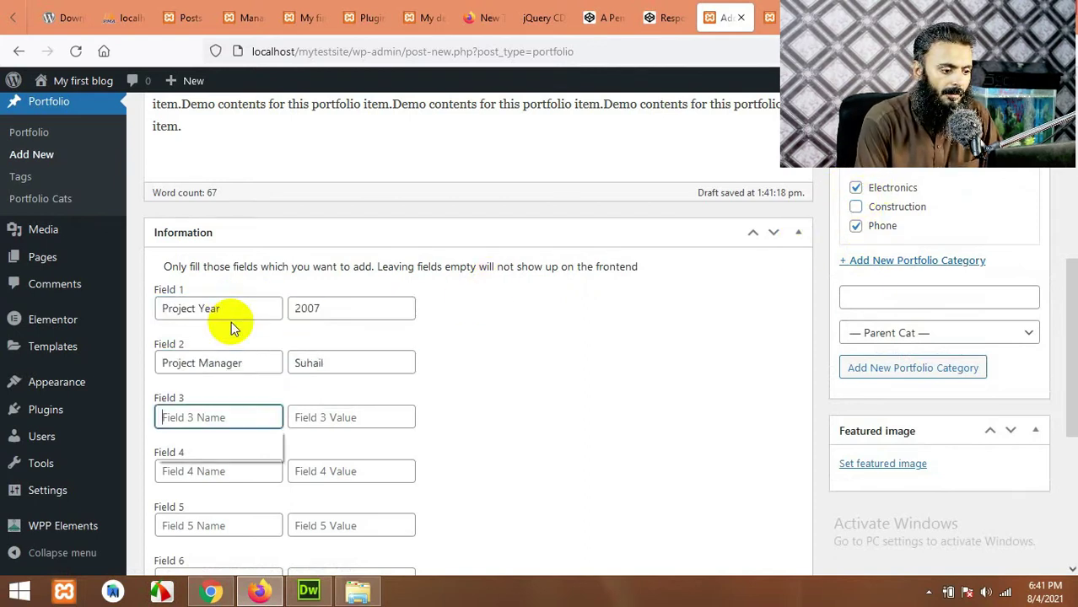
- Fill the third and fourth information fields with Project Cost $3000 and Supervised By New York
key("Down")
key("Return")
key("Tab")
key("Down")
key("Return")
key("Tab")
key("Down")
key("Return")
key("Tab")
key("Down")
key("Down")
key("Return")
key("Tab")
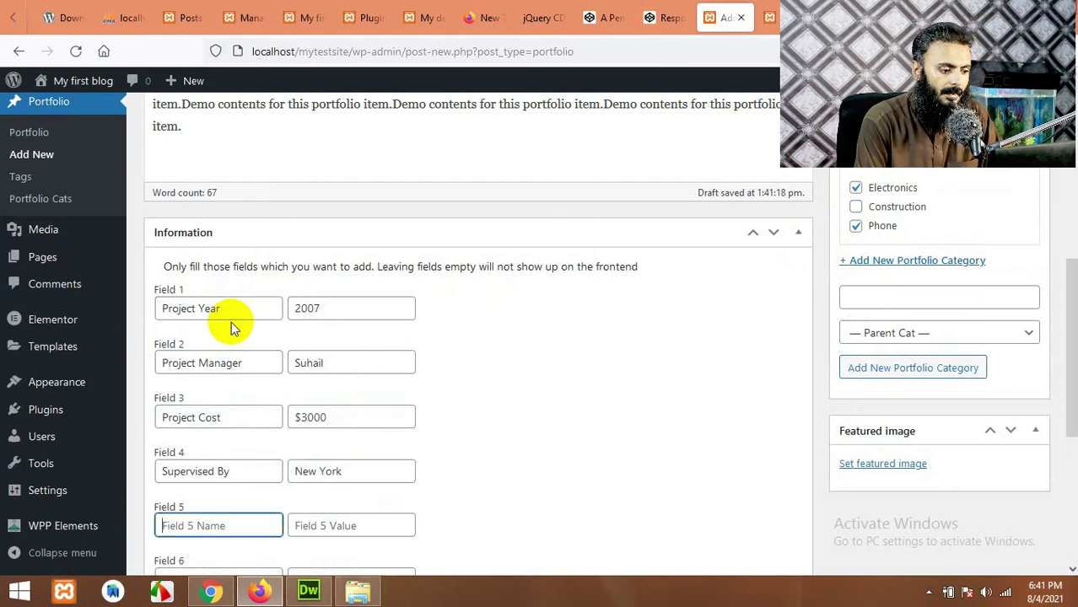
- Label the fifth information field Coordinator and enter the coordinator's full name as its value
key("Return")
key("Tab")
key("Down")
key("Down")
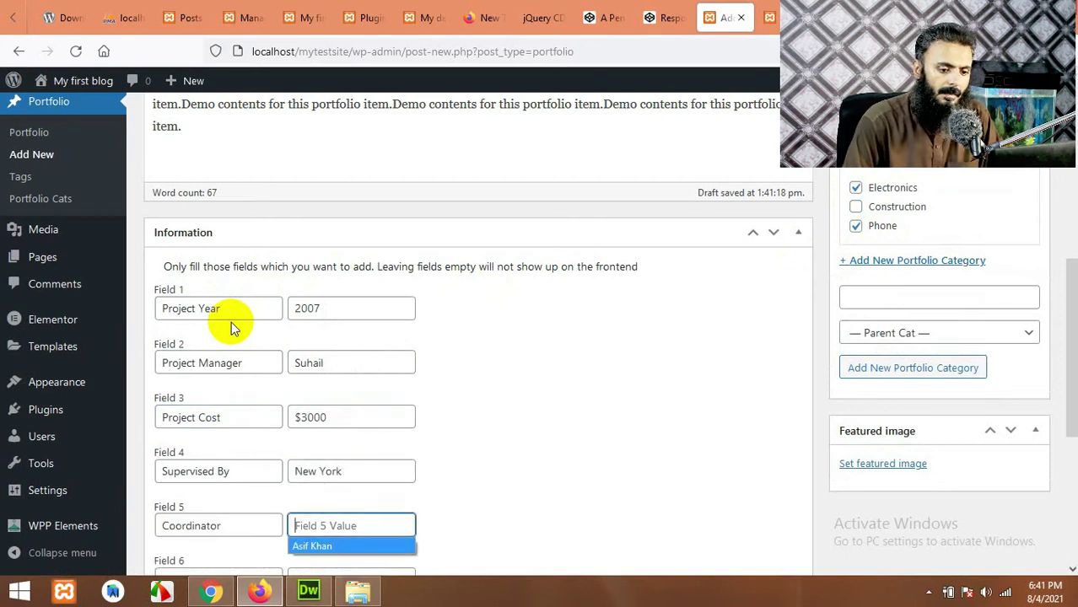
key("Return")
key("Tab")
- Set the phone image with the purple and pink screen from the media library as the featured image and publish the third item
left_click(895, 449)
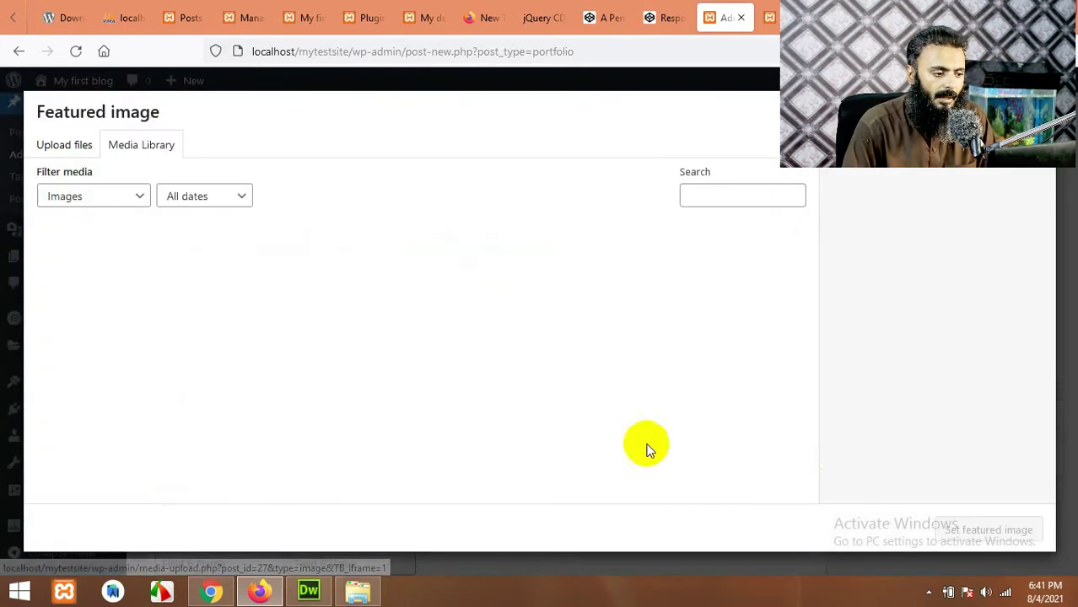
left_click(420, 272)
left_click(965, 530)
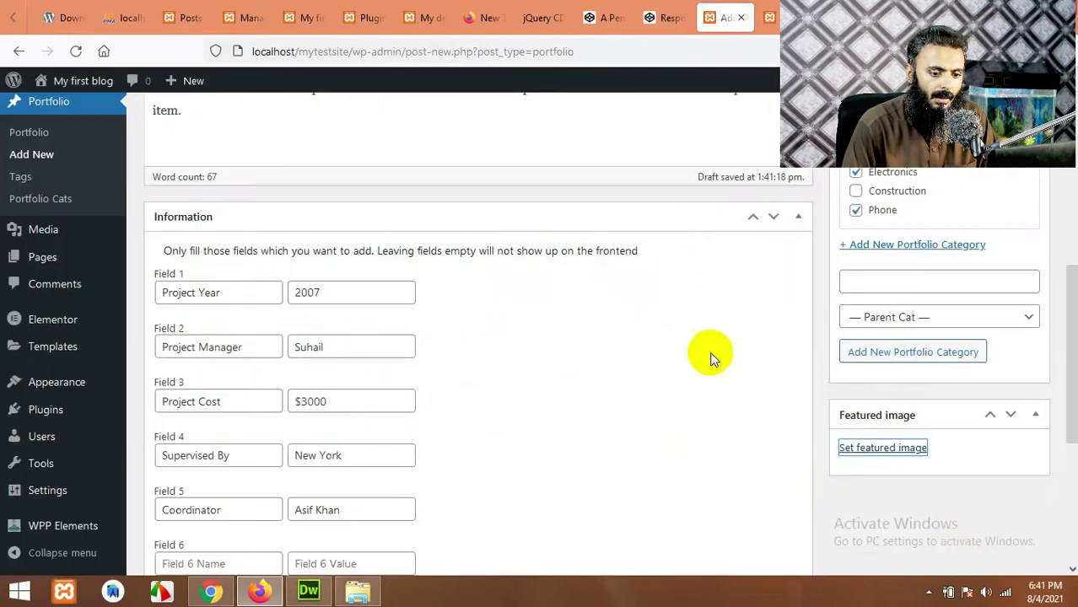
scroll(759, 362, "down", 1)
scroll(729, 377, "up", 3)
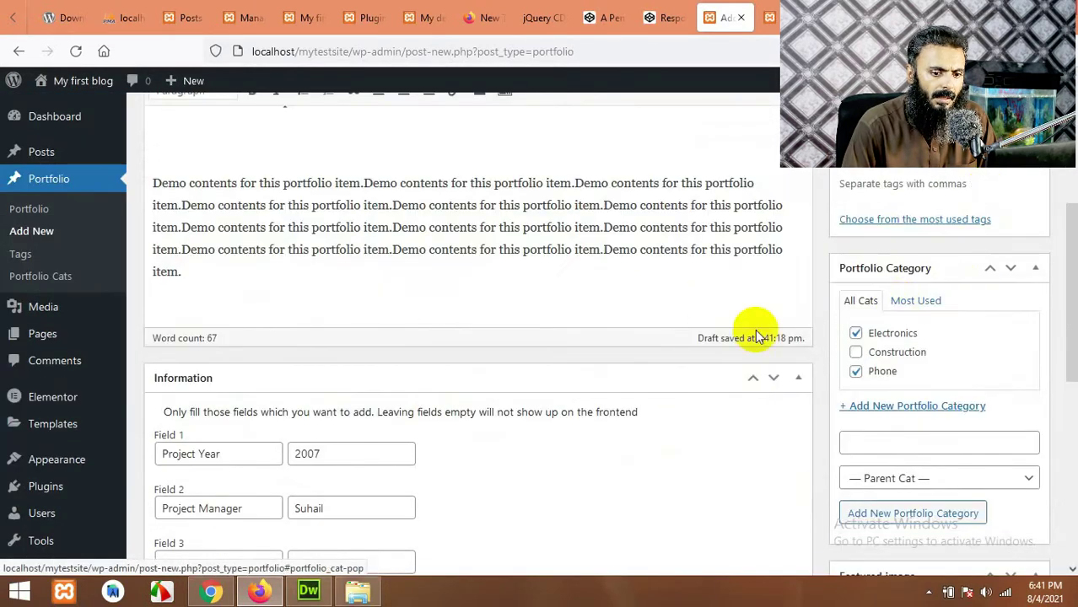
scroll(757, 335, "up", 3)
left_click(1004, 305)
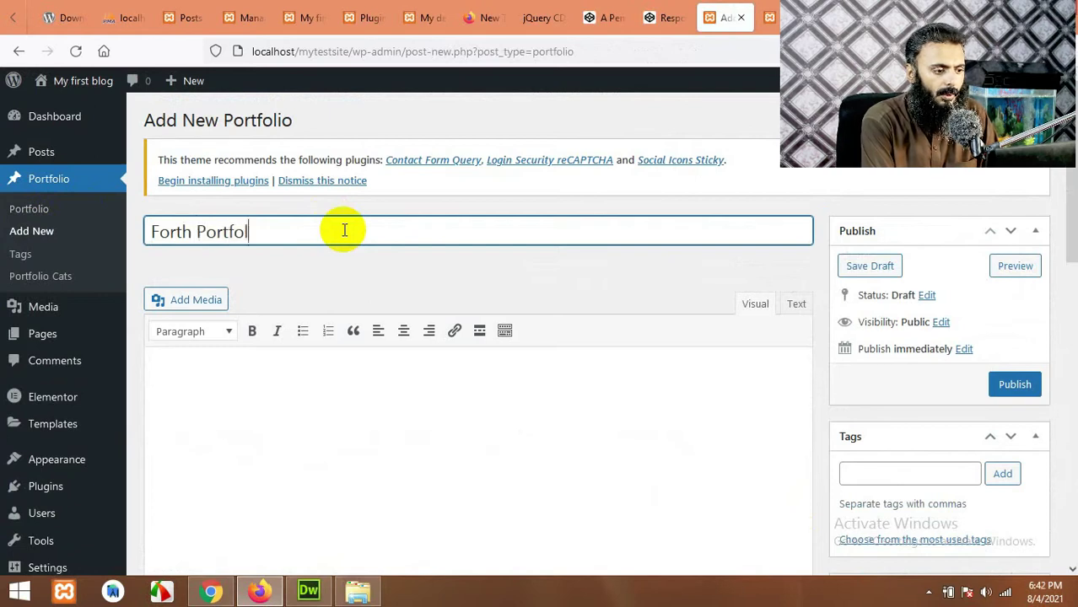
- Create a portfolio item titled Forth Portfolio item with the demo contents text, assigned to the Electronics category
type("m")
key("Tab")
type("Demo contents for this portfolio item.  Demo contents for this portfolio item.Demo contents for this portfolio item.Demo contents for this portfolio item.Demo contents for this portfolio item.Demo contents for this portfolio item.Demo contents for this portfolio item.Demo contents for this portfolio item.Demo contents for this portfolio item.Demo contents for this portfolio item.Demo contents for this portfolio item.Demo contents for this portfolio item.Demo contents for this portfolio item.")
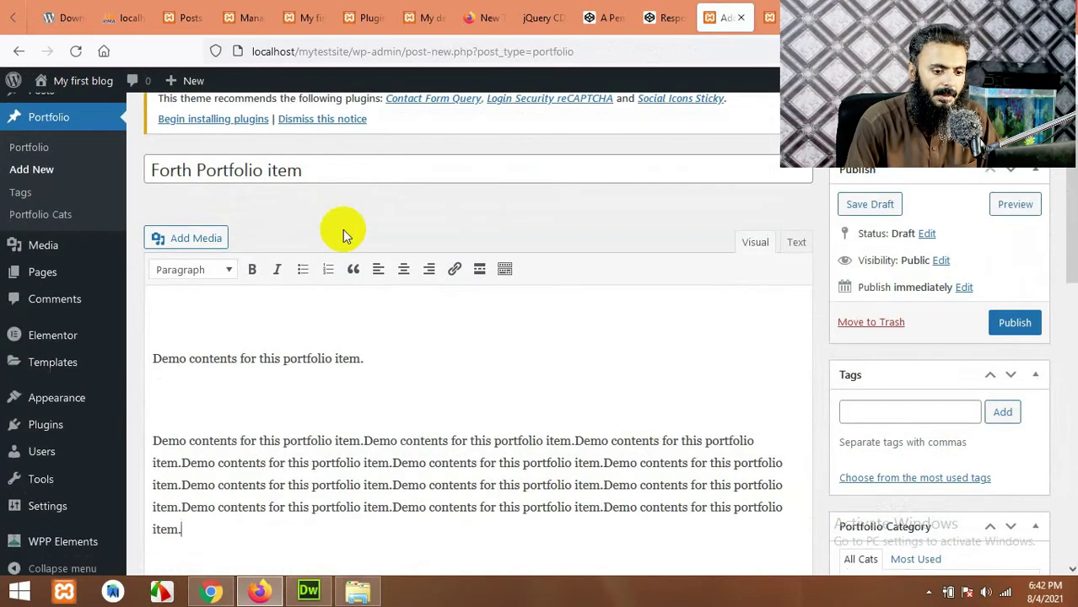
scroll(681, 355, "down", 3)
scroll(681, 355, "down", 2)
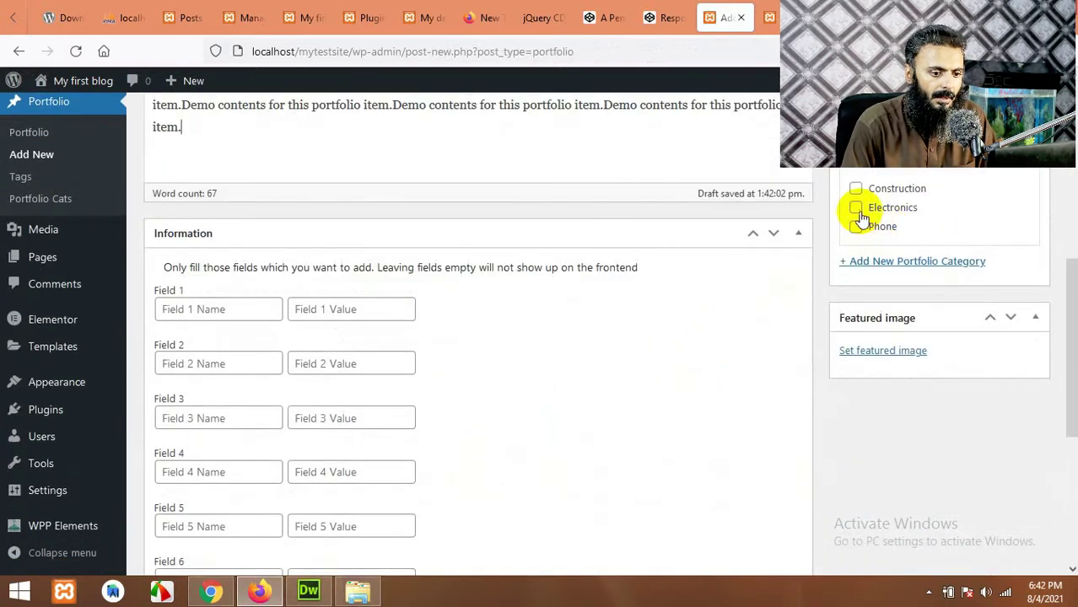
- Enter Project Year 2007 and the Project Manager's name in the fourth item's information fields and label the third field Project Cost
left_click(234, 309)
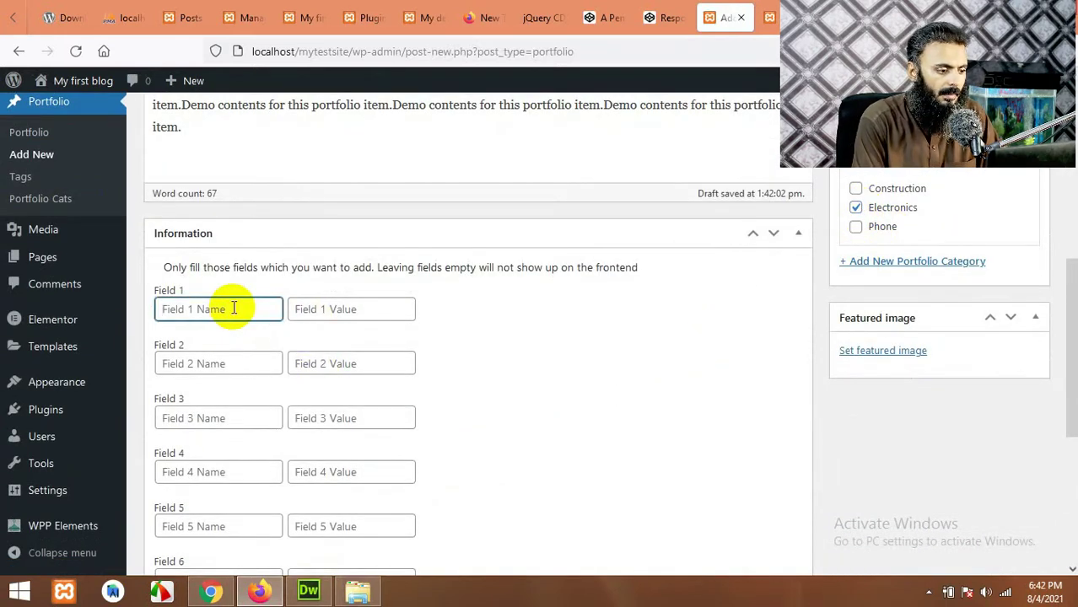
type("Project Year")
key("Tab")
type("Project Manager")
key("Tab")
type("Suhail\tProject Cost")
key("Tab")
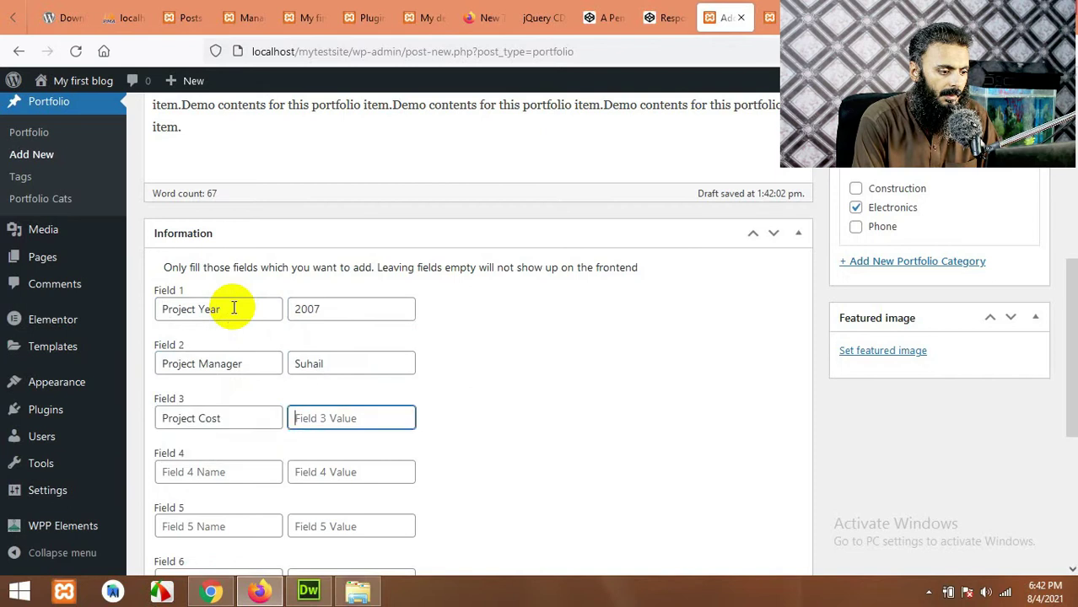
- Set the project cost to $3000 and add Supervised By New York and Coordinatoraaa with the coordinator's name
type("$3000")
key("Tab")
type("Supervised By\tNew York")
key("Tab")
type("Coordinatoraaa")
key("Tab")
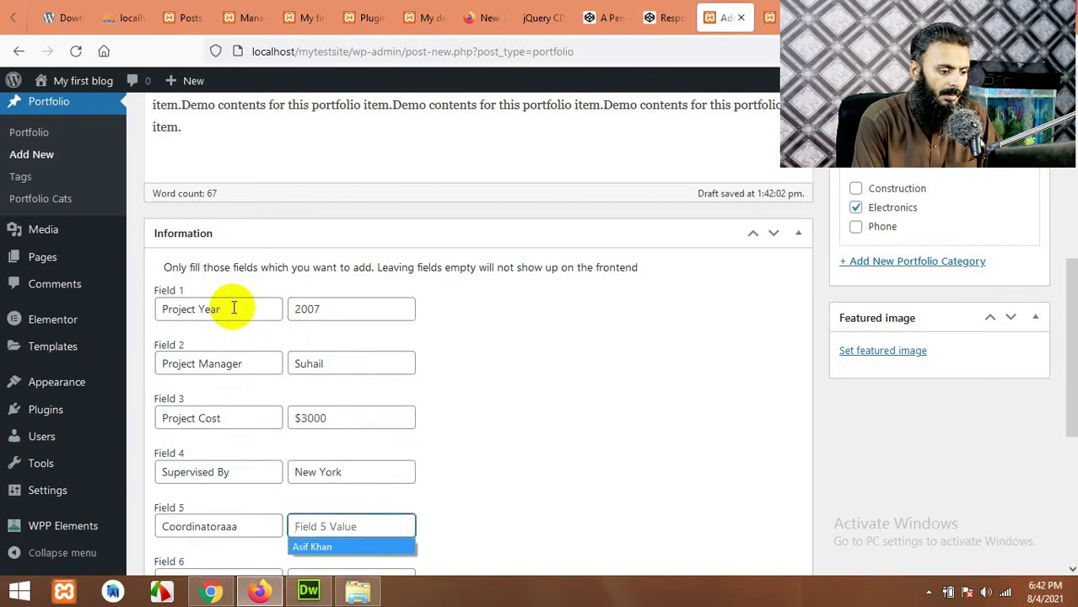
key("Return")
key("Tab")
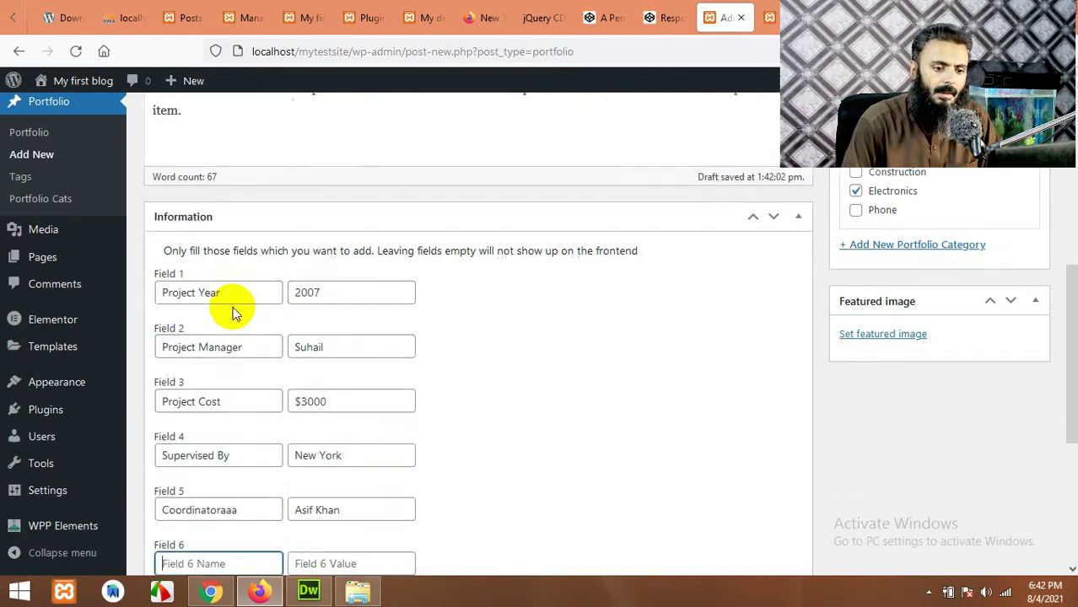
- Set iphone-6s-Plus-Repair-Service-In-London-Same-Day-By-Fix-Factor-2.png as the featured image and publish the fourth item
left_click(886, 334)
left_click(541, 276)
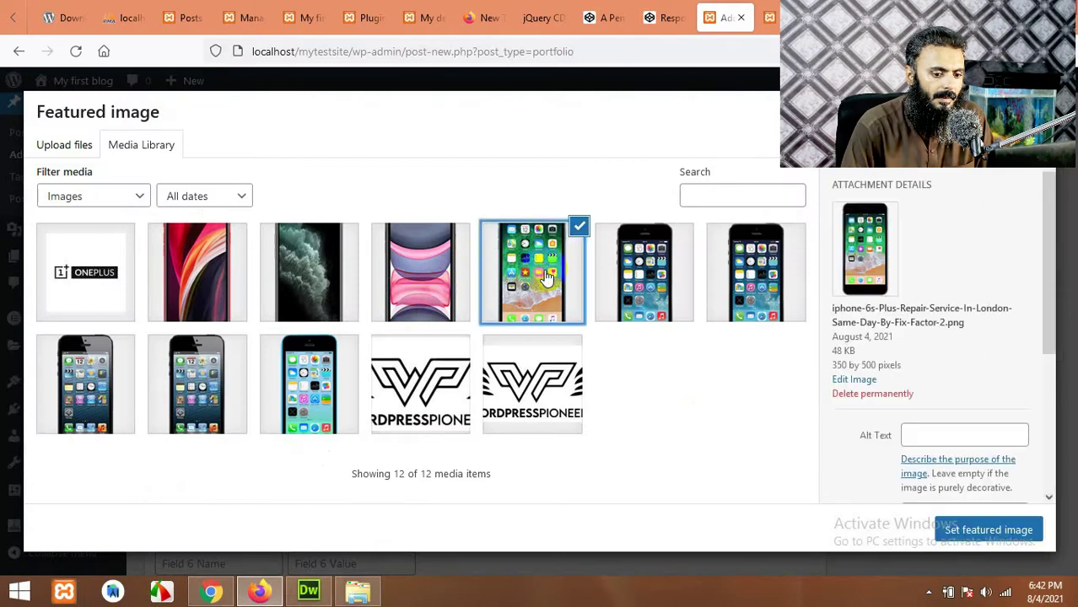
left_click(962, 531)
scroll(766, 372, "up", 3)
scroll(842, 380, "up", 1)
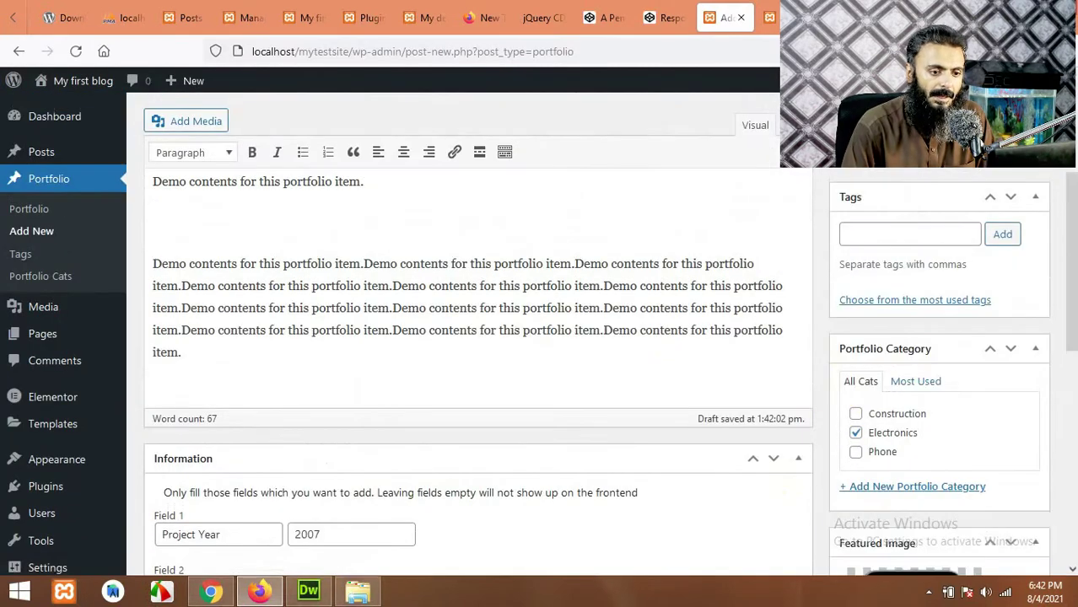
key("F5")
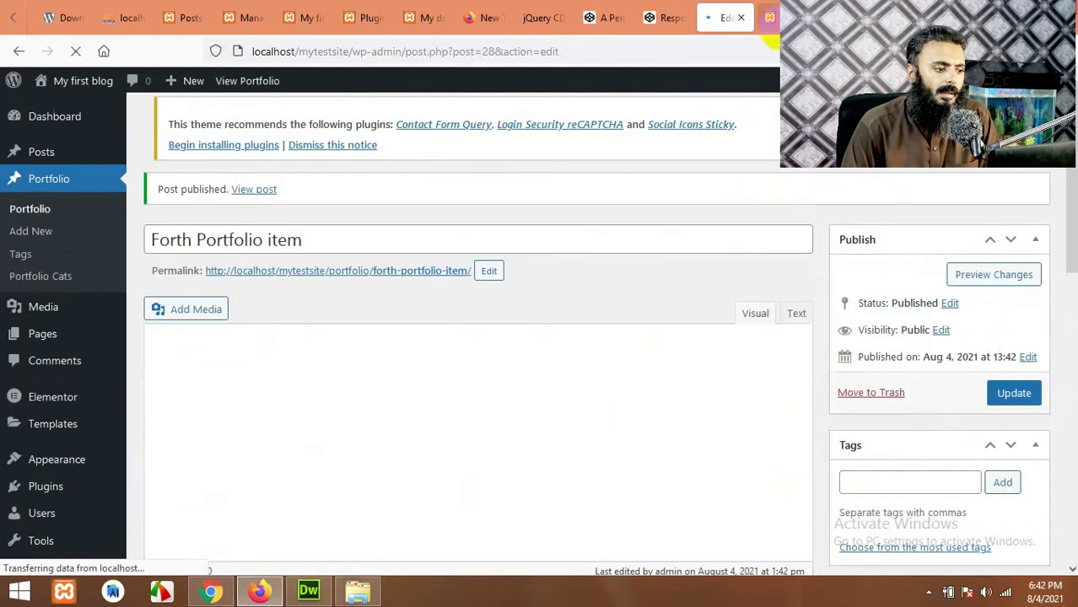
- Return to the Elementor editor and set the Categorize Portfolio Effect widget's Tablet Columns to 4
left_click(770, 17)
left_click(133, 207)
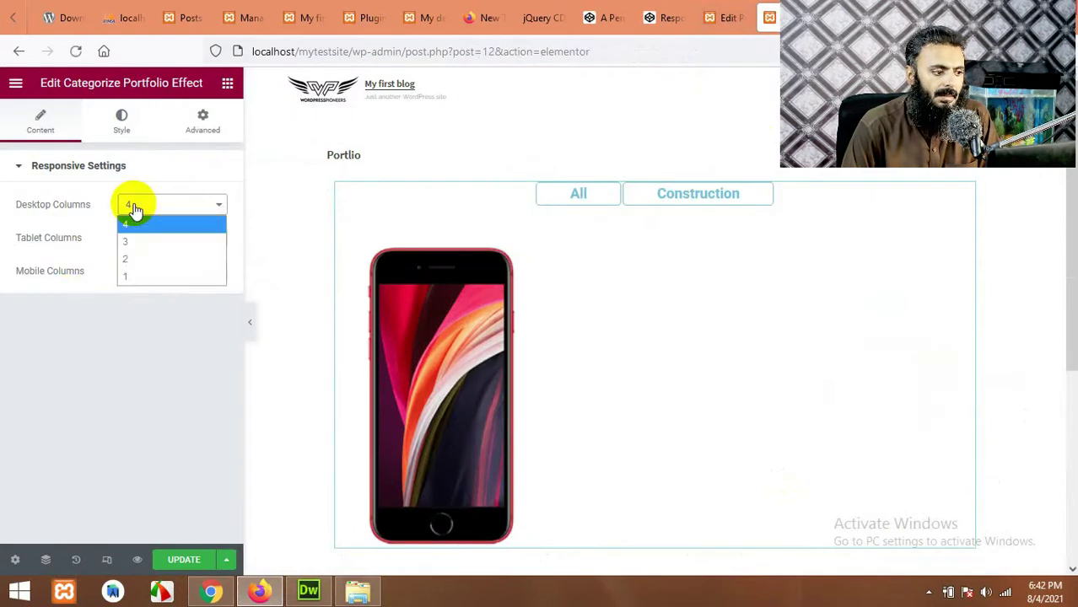
left_click(78, 203)
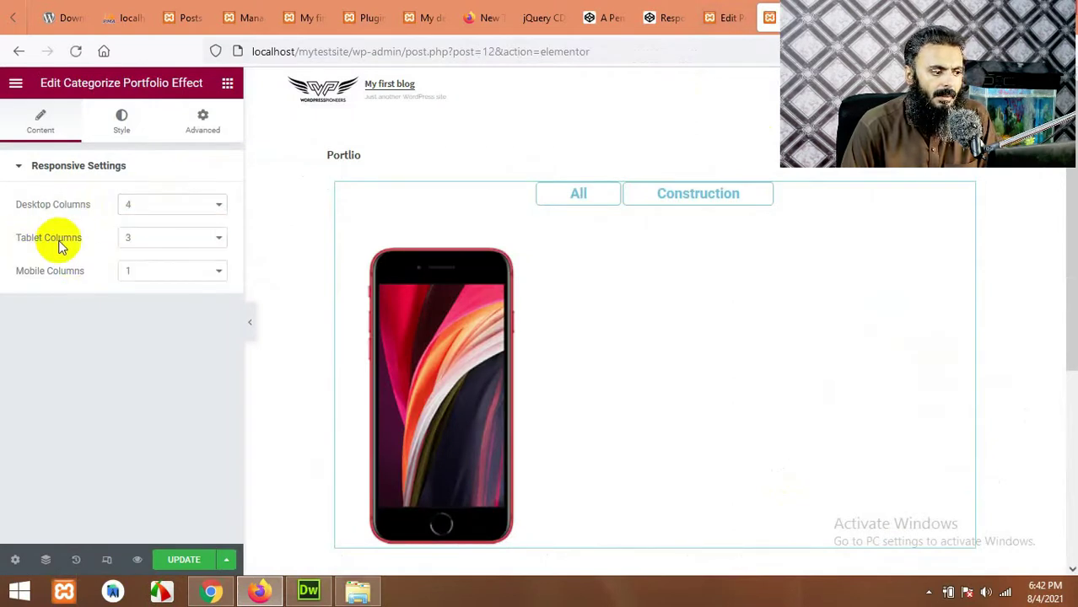
left_click(157, 245)
left_click(140, 258)
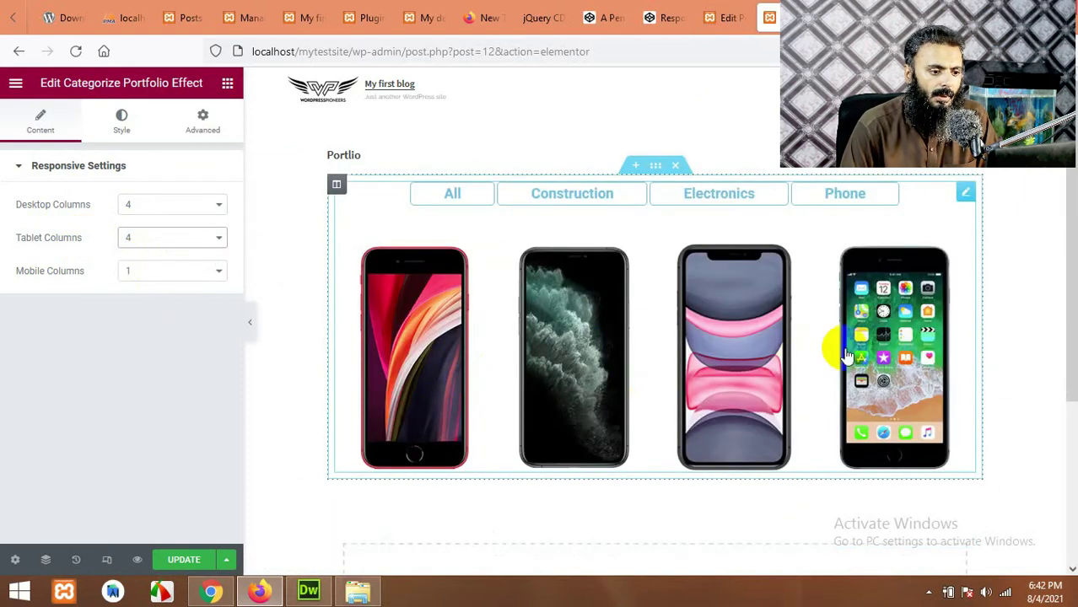
- Check the Construction, Electronics, Phone and All filters of the portfolio widget in the editor
left_click(592, 205)
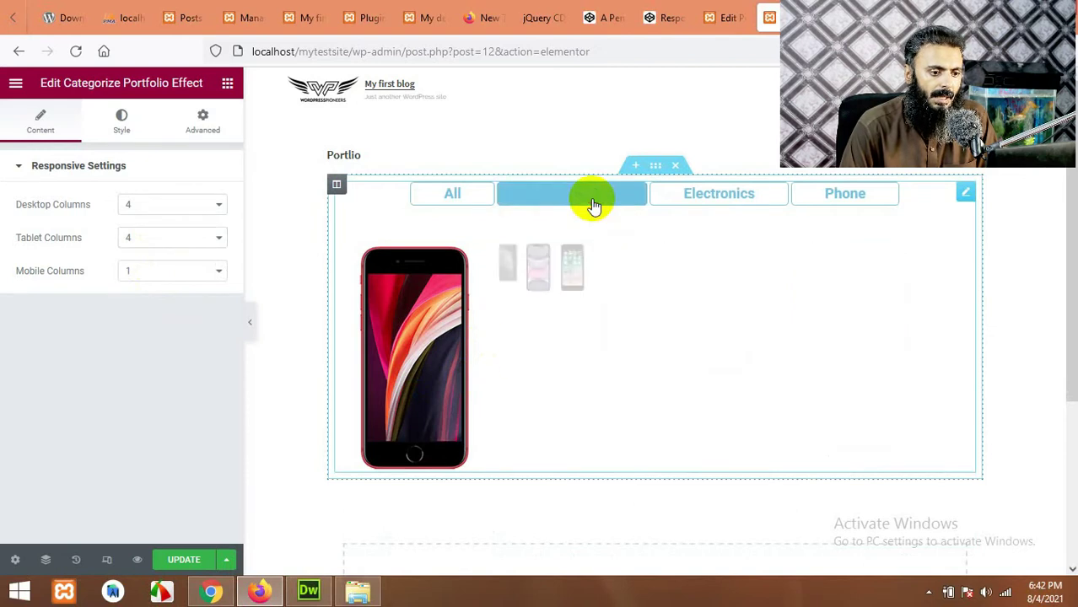
left_click(719, 204)
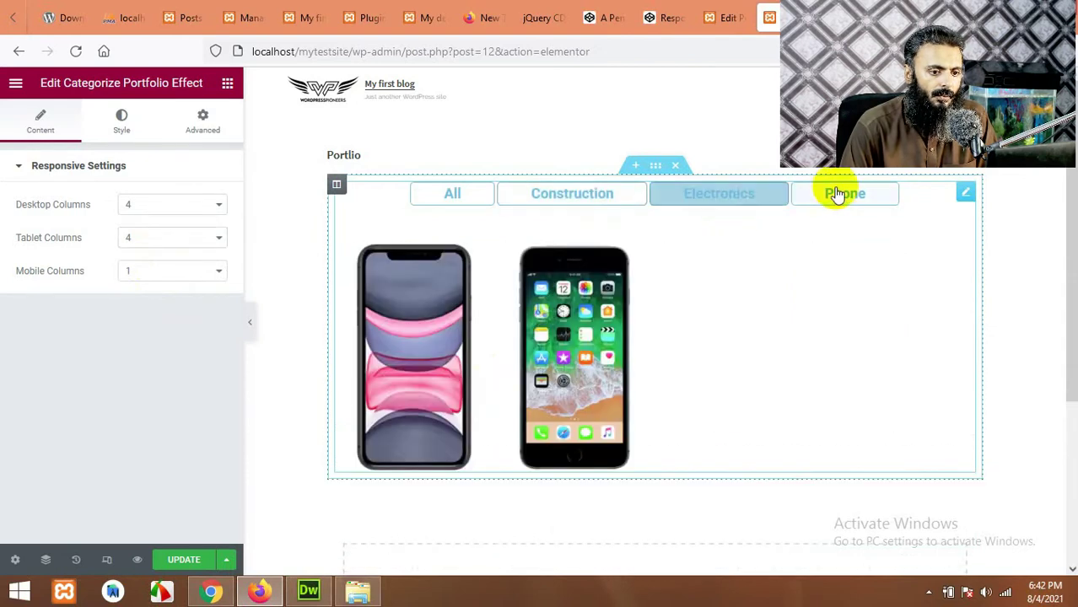
left_click(838, 194)
left_click(453, 196)
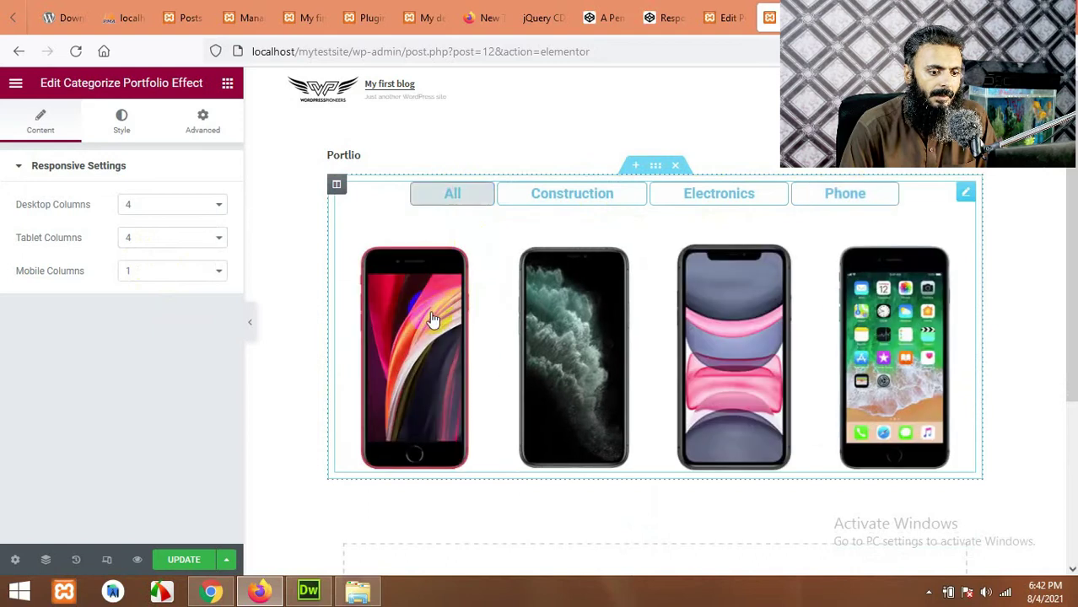
left_click(467, 332)
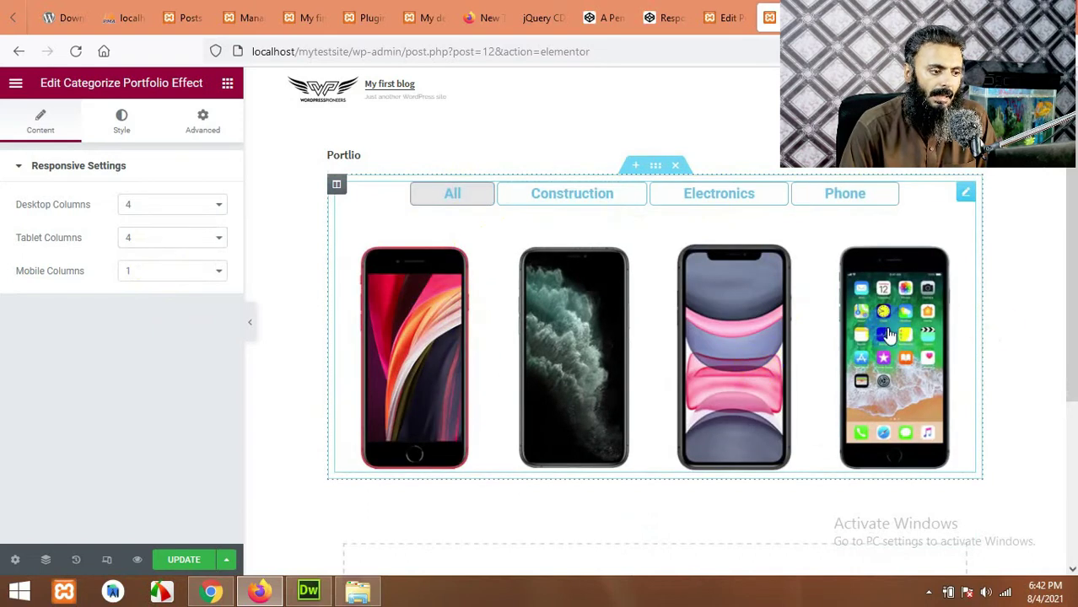
- Update the page and test the Construction, Electronics, Phone and All filters in its preview
left_click(190, 561)
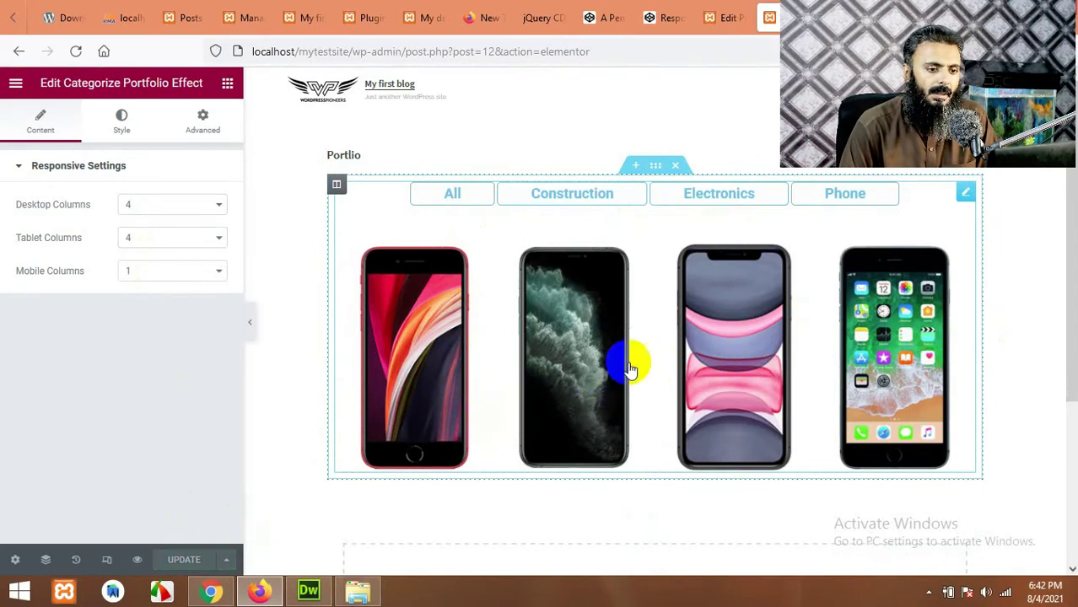
left_click(136, 563)
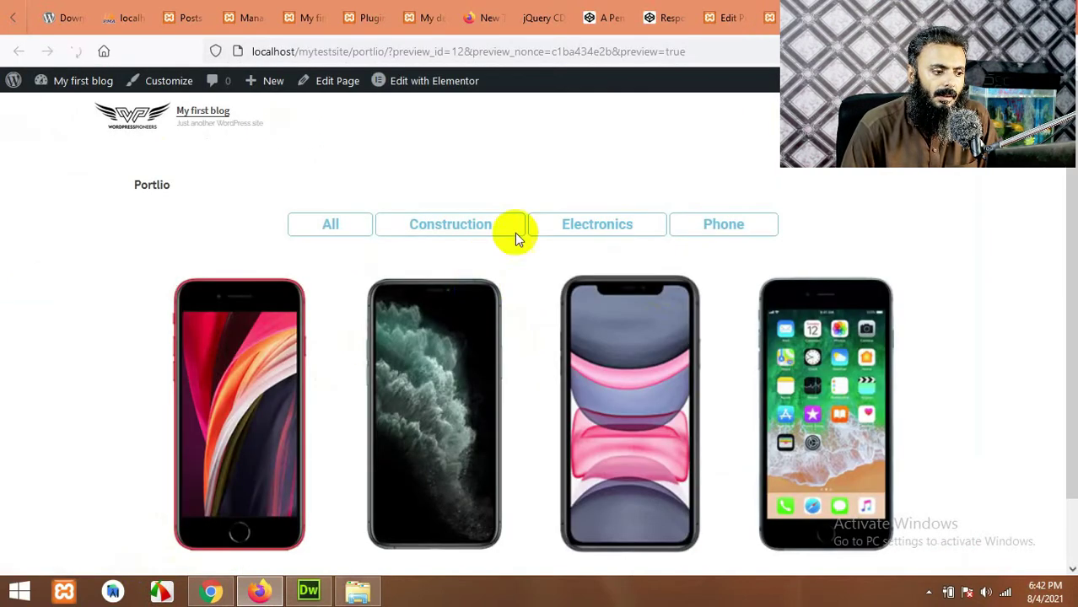
left_click(456, 230)
left_click(592, 224)
left_click(713, 230)
left_click(355, 233)
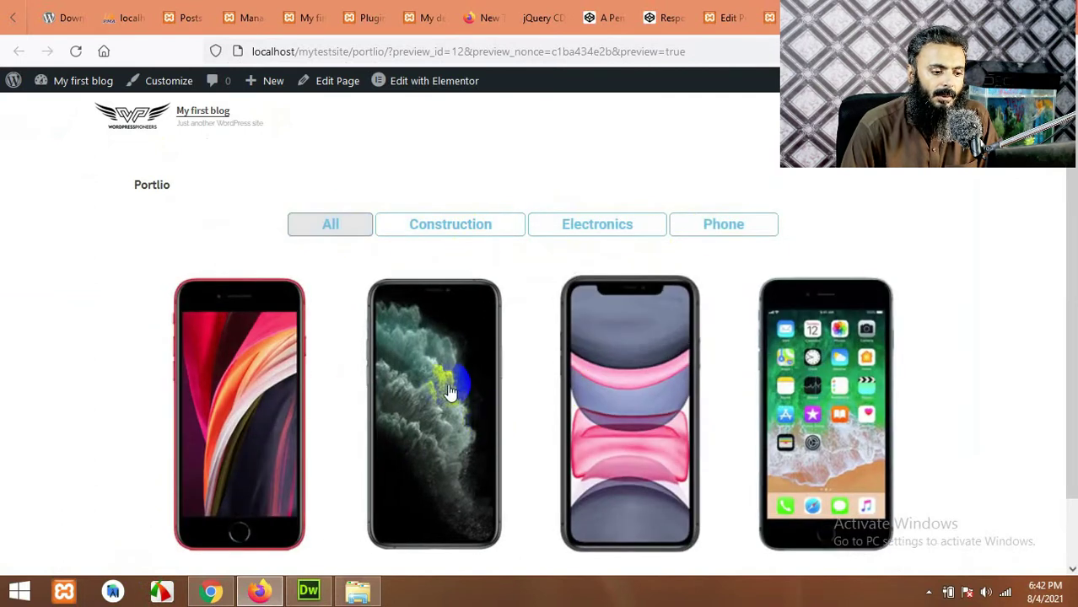
- Examine the second portfolio item's details popup in the preview, then close the popup and the preview
scroll(443, 380, "down", 2)
left_click(430, 328)
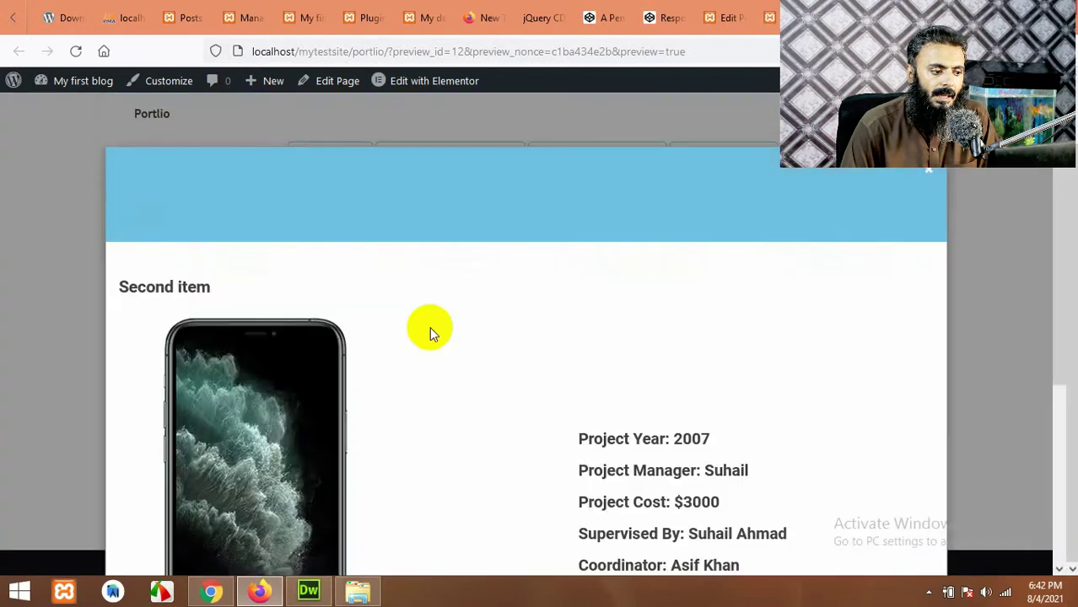
scroll(518, 320, "down", 1)
scroll(679, 315, "down", 1)
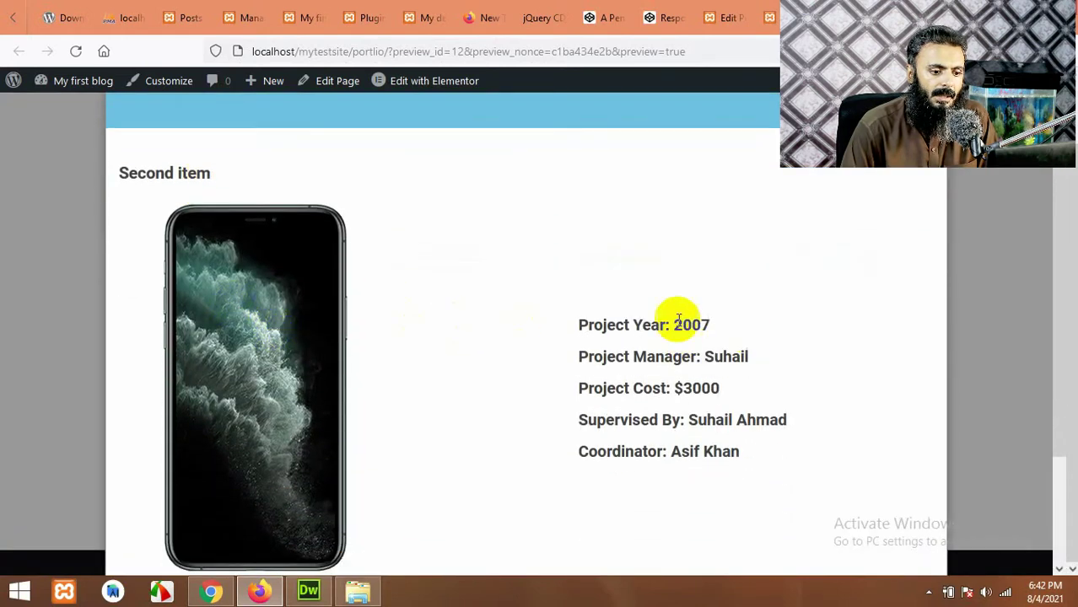
scroll(667, 339, "down", 3)
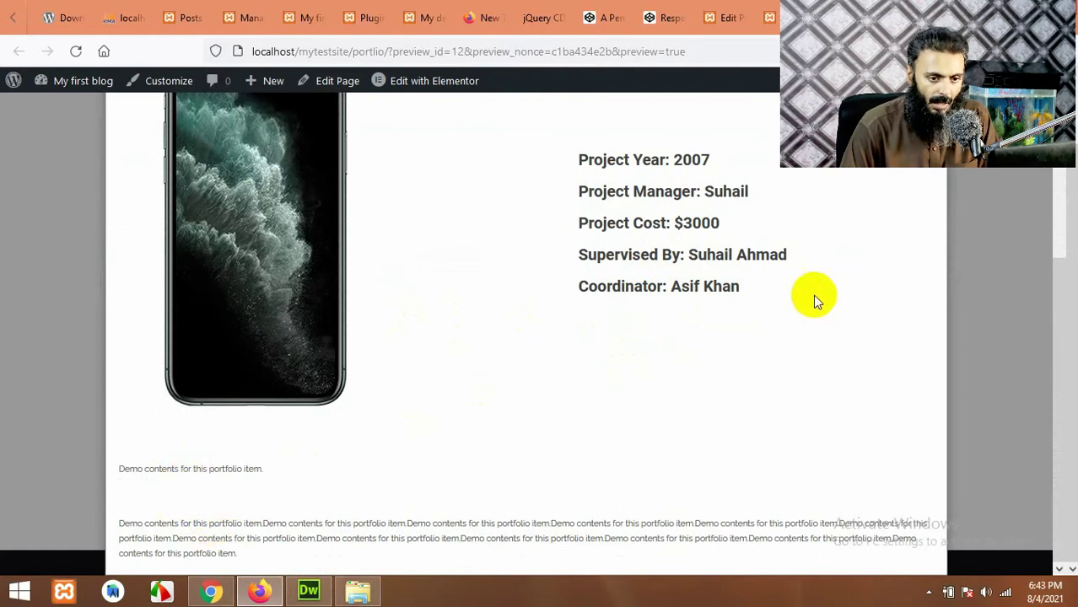
scroll(812, 295, "up", 4)
left_click(920, 203)
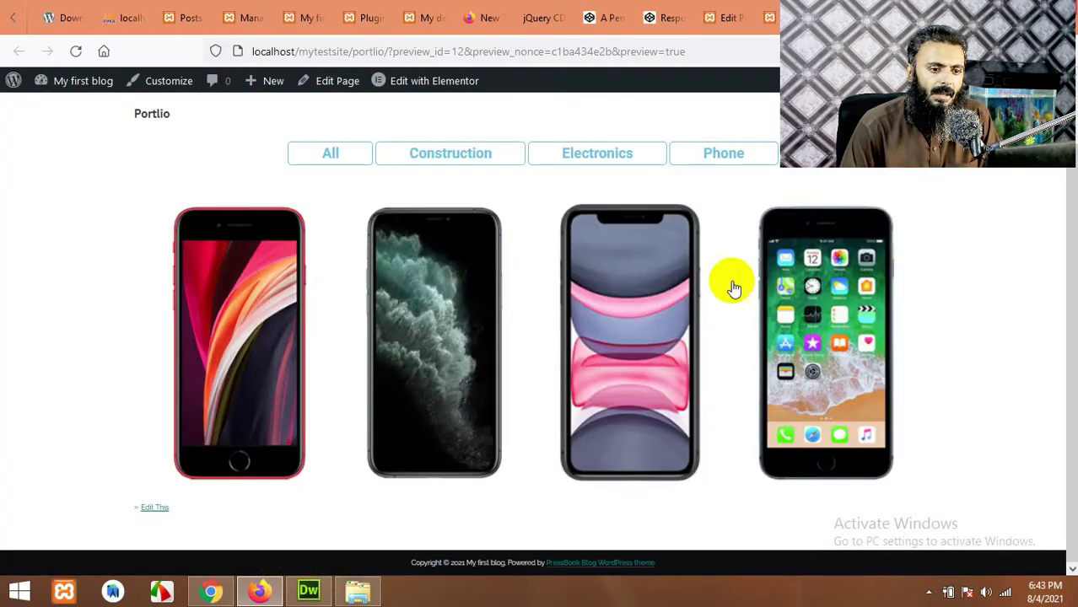
key("ctrl+w")
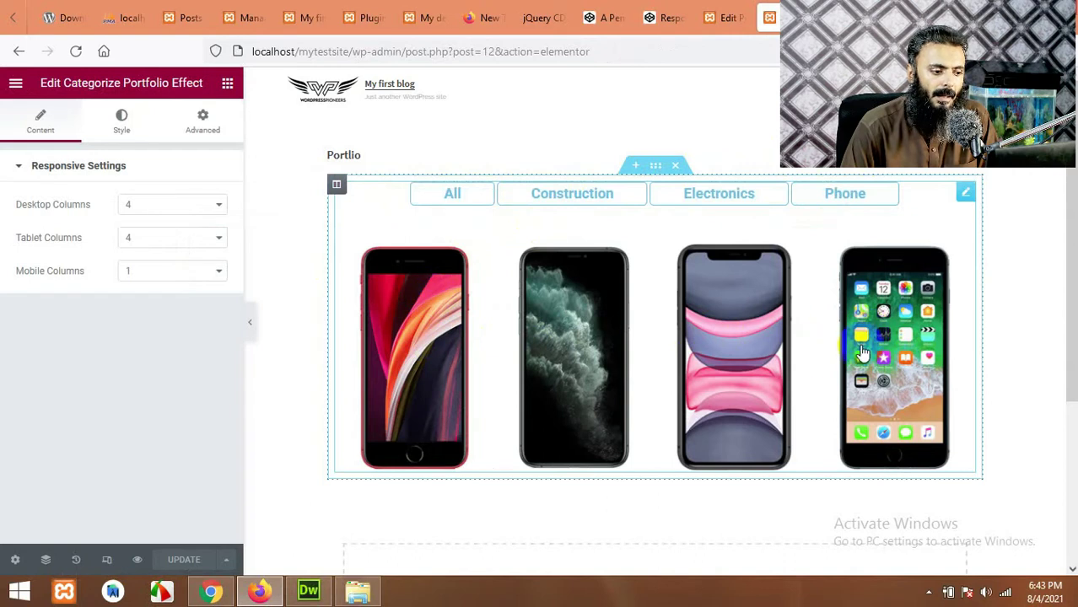
- Set the widget's Desktop Columns and Tablet Columns to 3 and Mobile Columns to 1
left_click(163, 245)
left_click(157, 273)
left_click(162, 205)
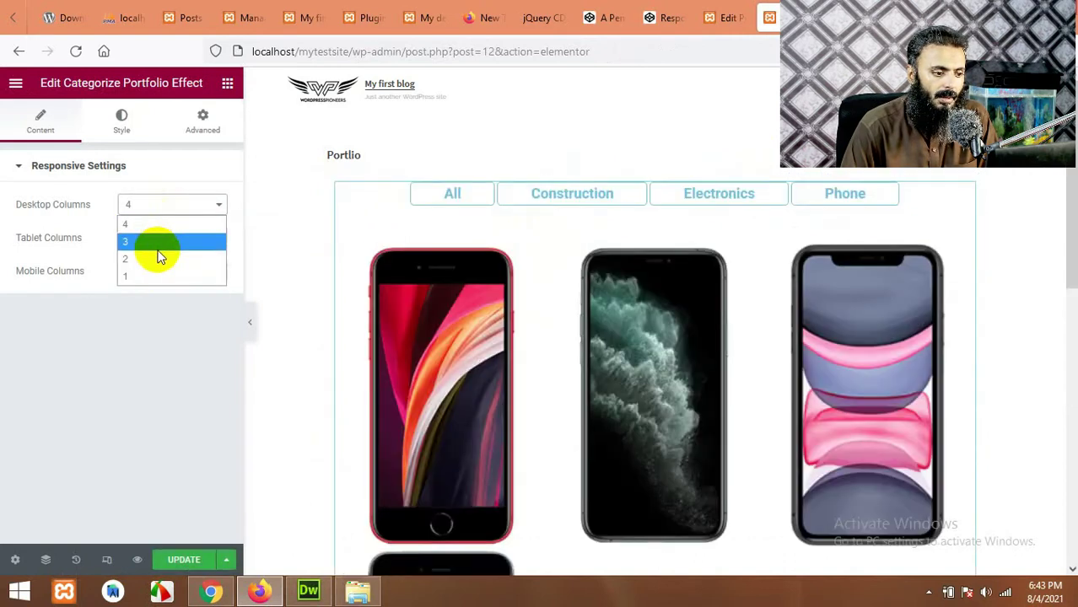
left_click(158, 248)
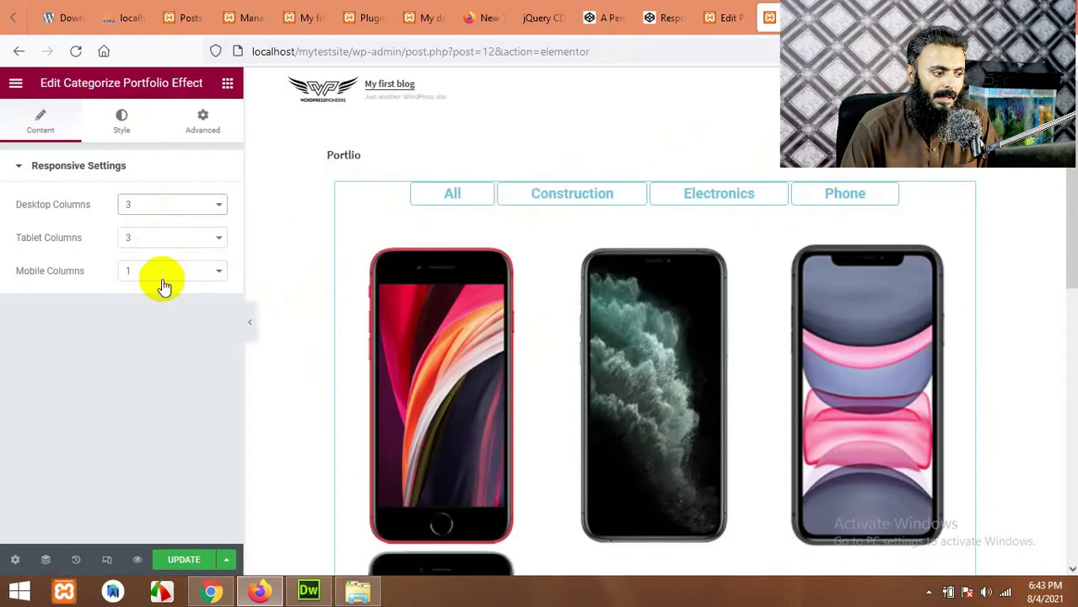
left_click(152, 279)
left_click(132, 287)
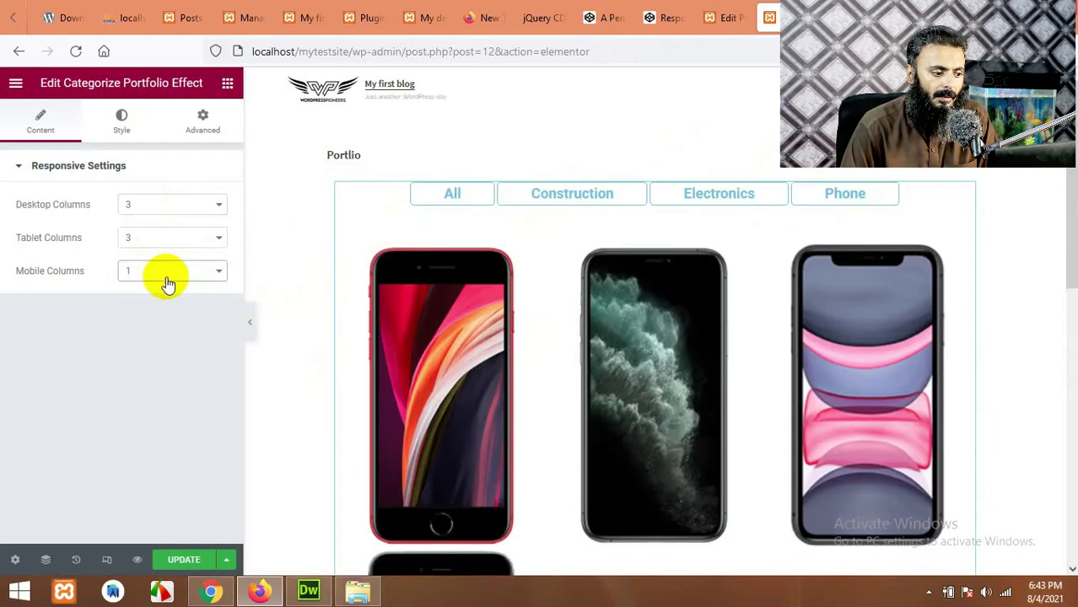
- Update the page and reload its preview to check the portfolio's column layout
left_click(180, 563)
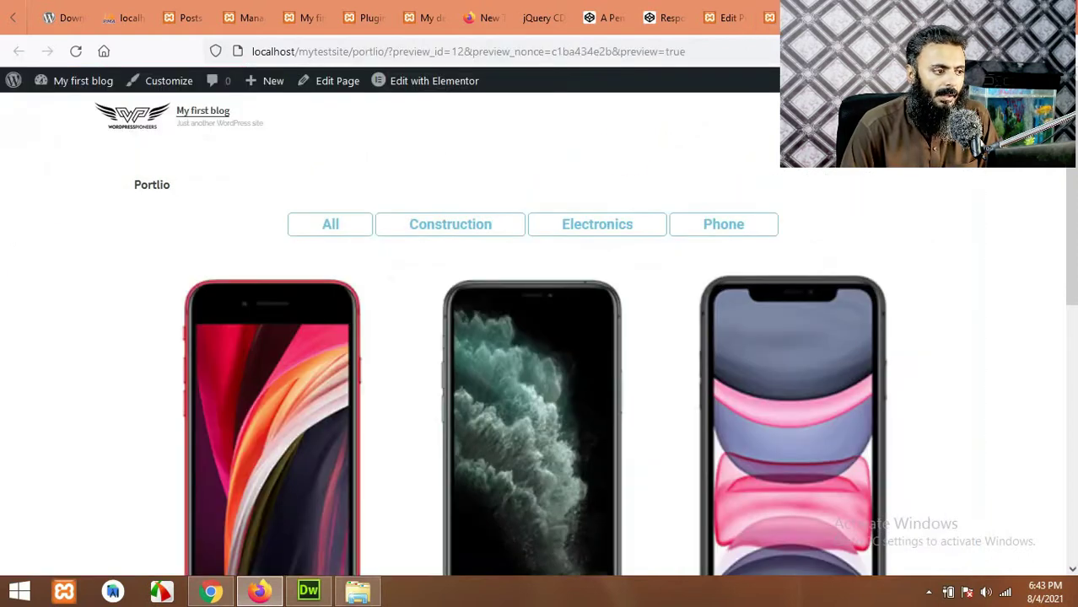
left_click(75, 52)
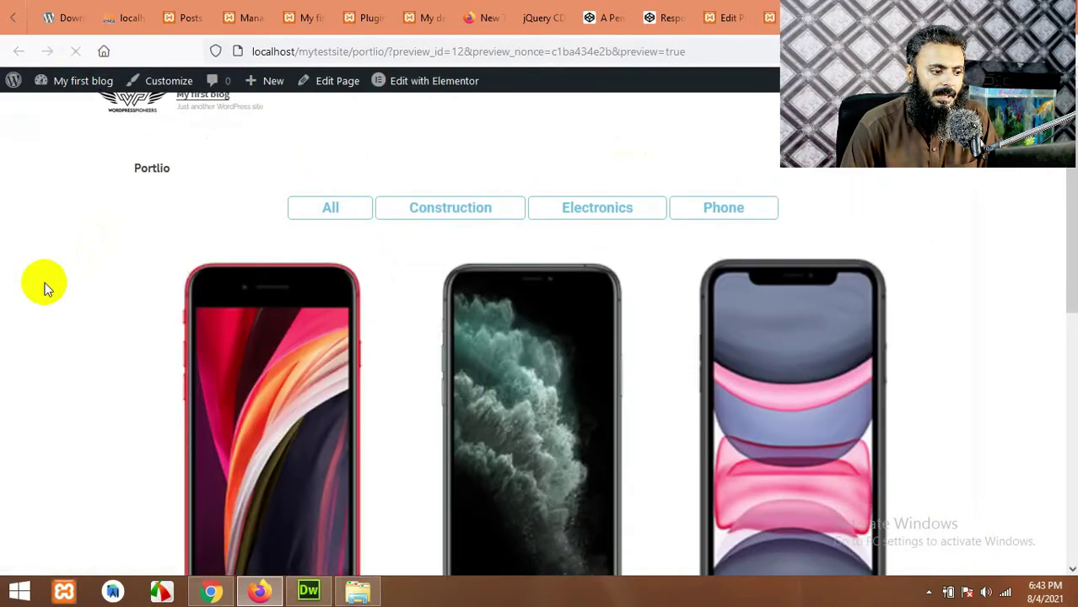
scroll(240, 253, "down", 3)
scroll(764, 271, "up", 2)
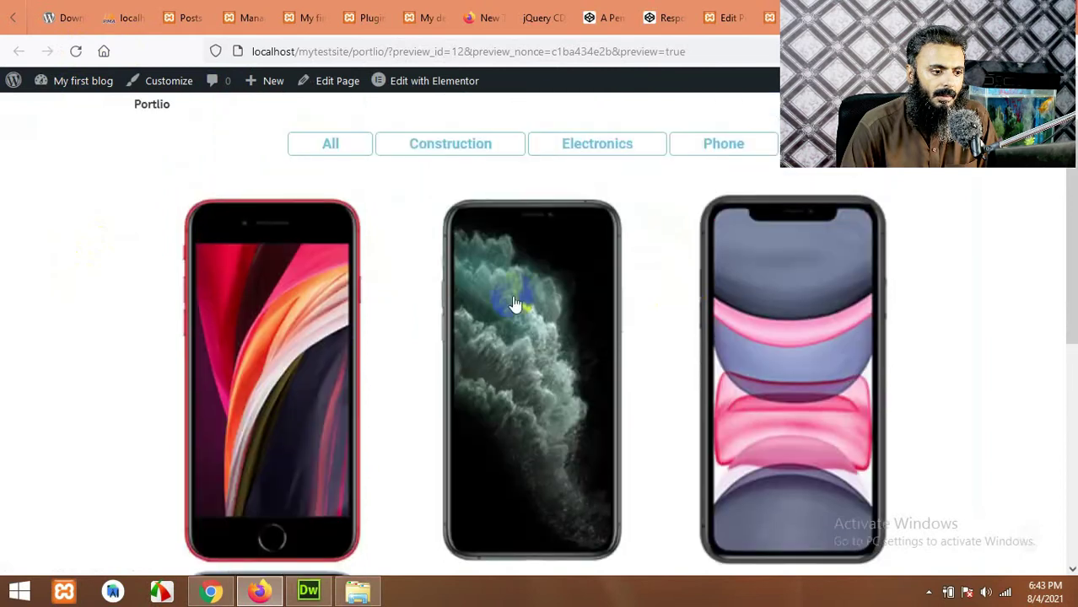
- Test the Construction, Electronics, Phone and All filters in the reloaded preview
left_click(472, 155)
left_click(597, 145)
left_click(719, 200)
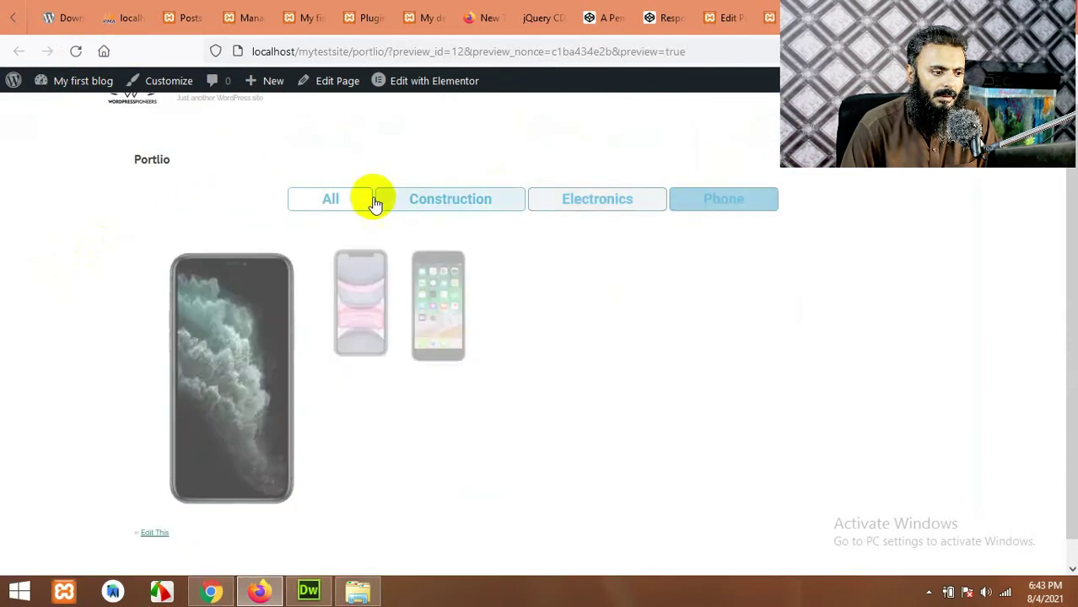
left_click(376, 200)
scroll(338, 279, "down", 3)
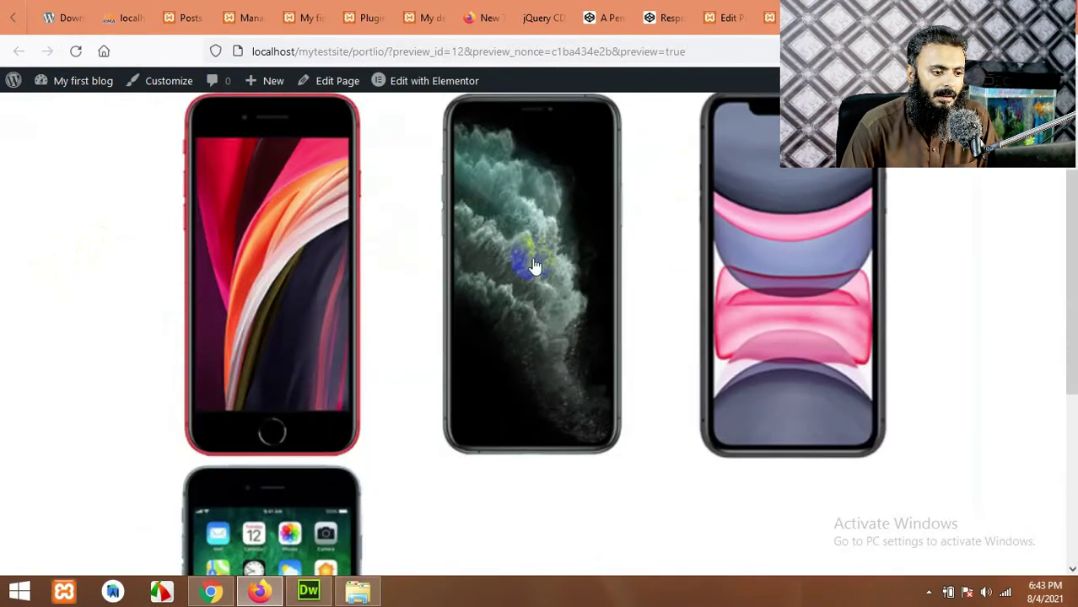
- View the first portfolio item's details popup in the preview, then close it and return to the Elementor editor
scroll(533, 266, "up", 1)
left_click(319, 313)
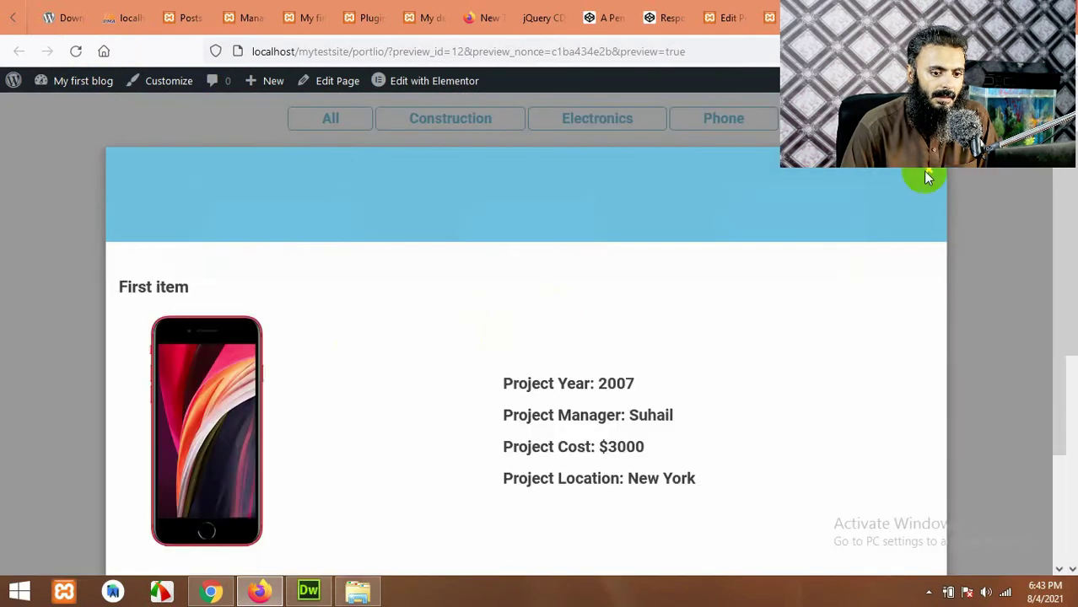
left_click(928, 176)
left_click(769, 17)
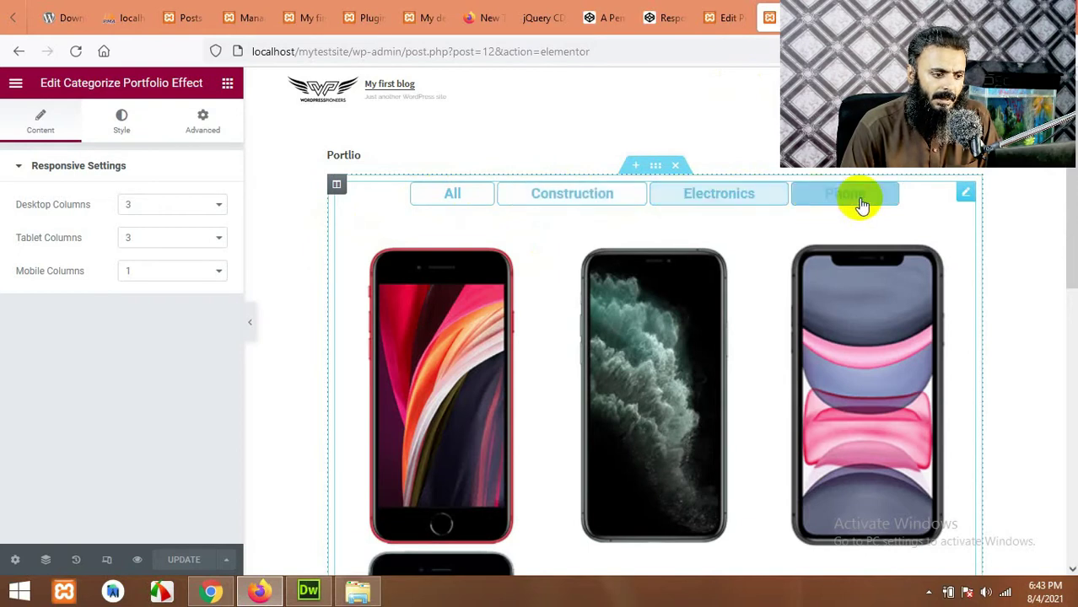
- Set the widget's Filter Button Color 2 to white (#FFFFFF) and Filter Button Color 1 to dark grey (#444444)
left_click(121, 125)
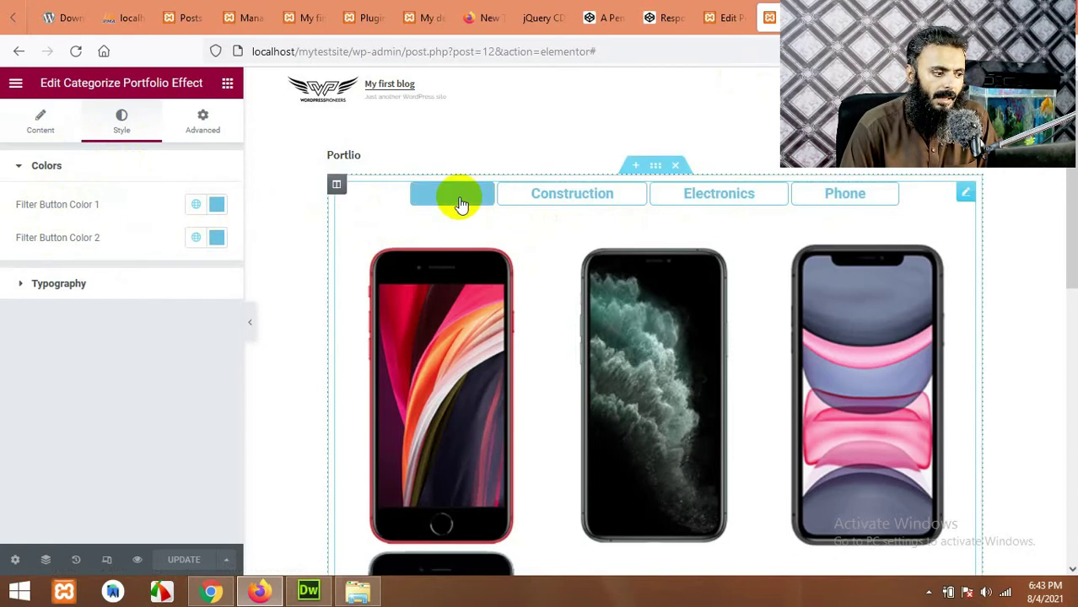
left_click(217, 237)
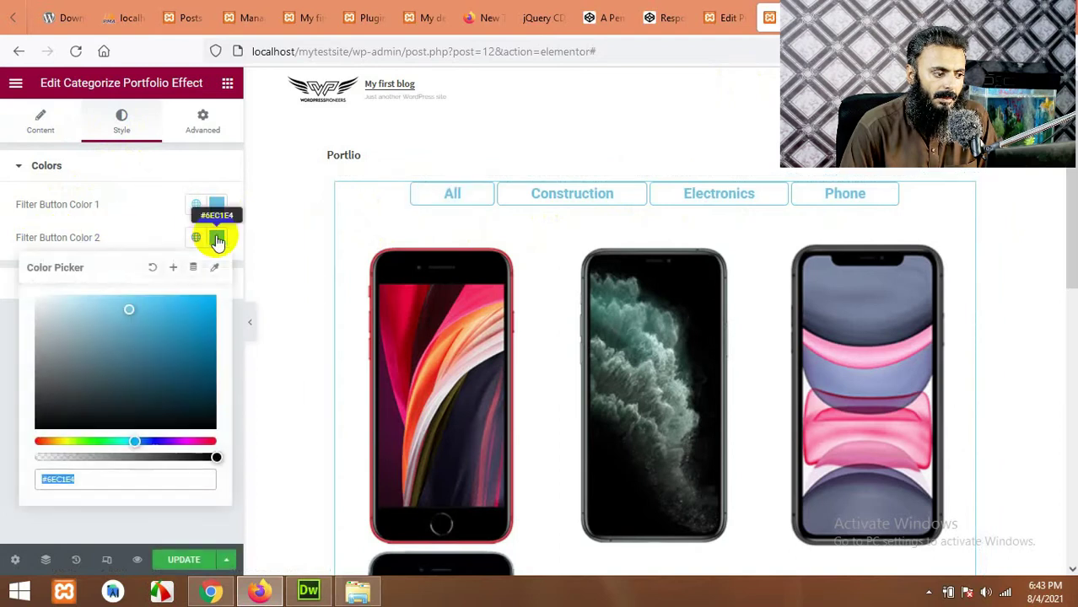
left_click_drag(118, 304, 7, 285)
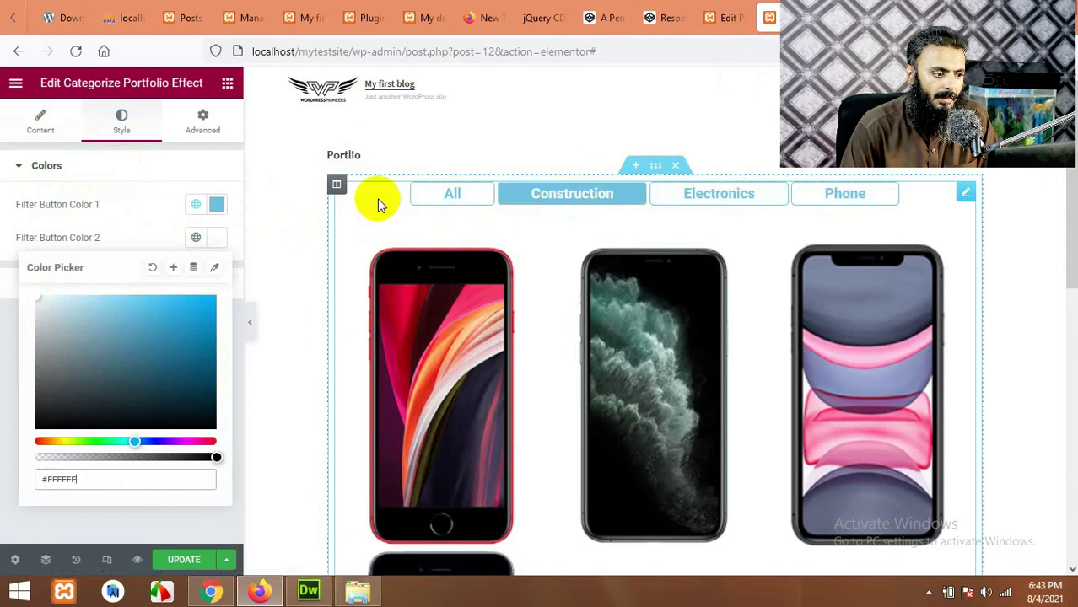
left_click(217, 204)
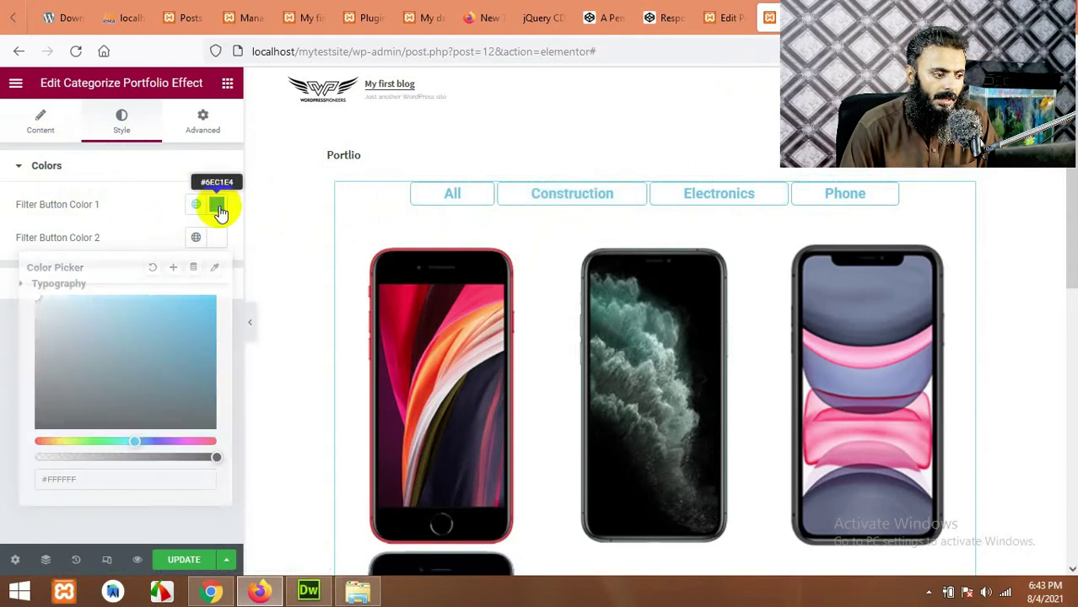
left_click_drag(155, 283, 8, 334)
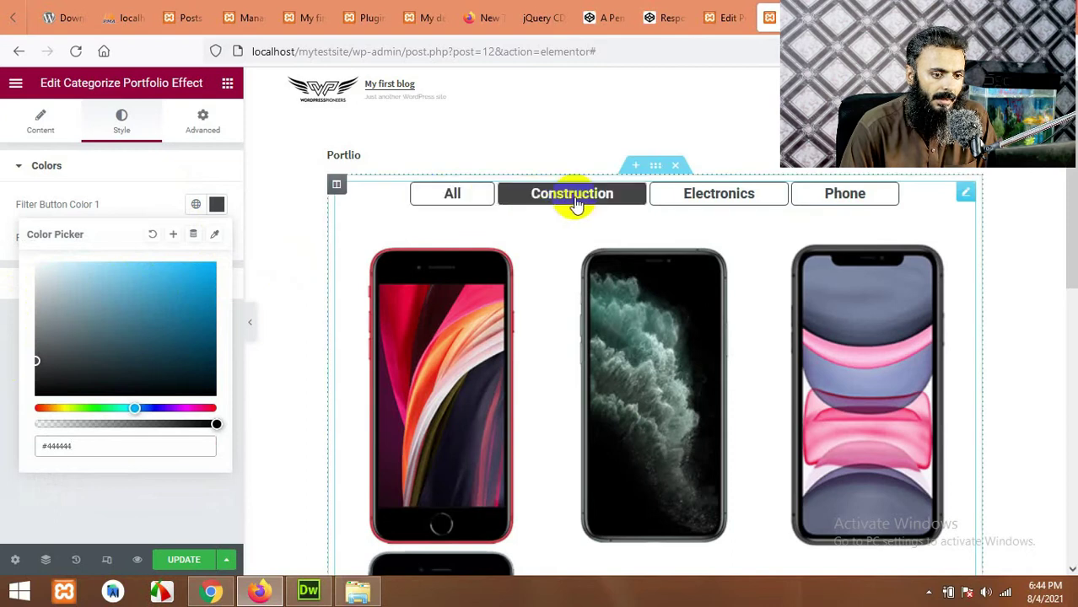
- Check the new colors in the first item's details popup in the editor, then close the popup
left_click(436, 338)
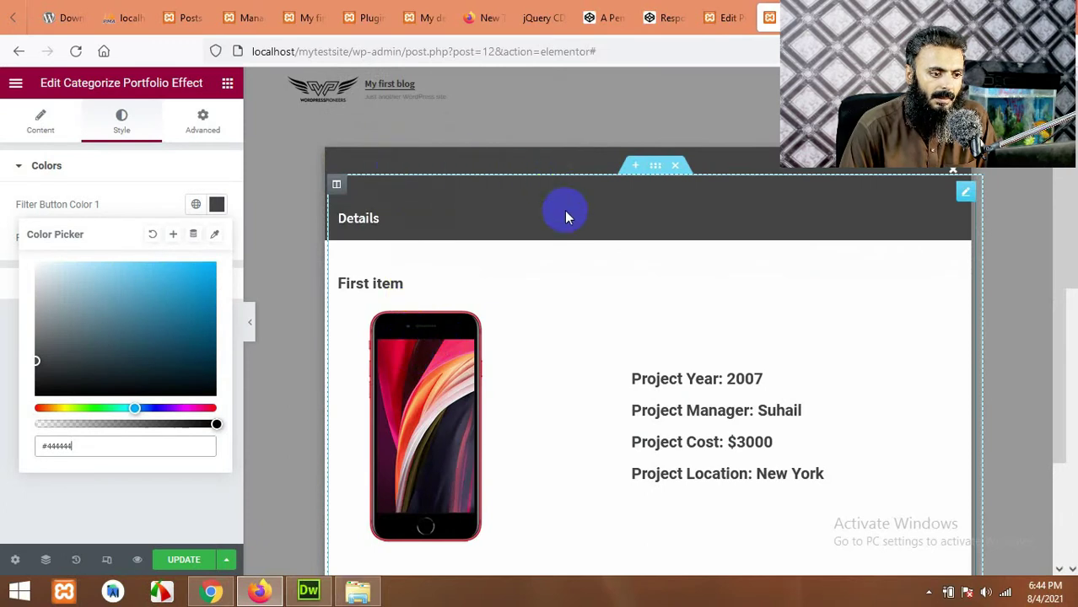
left_click(209, 161)
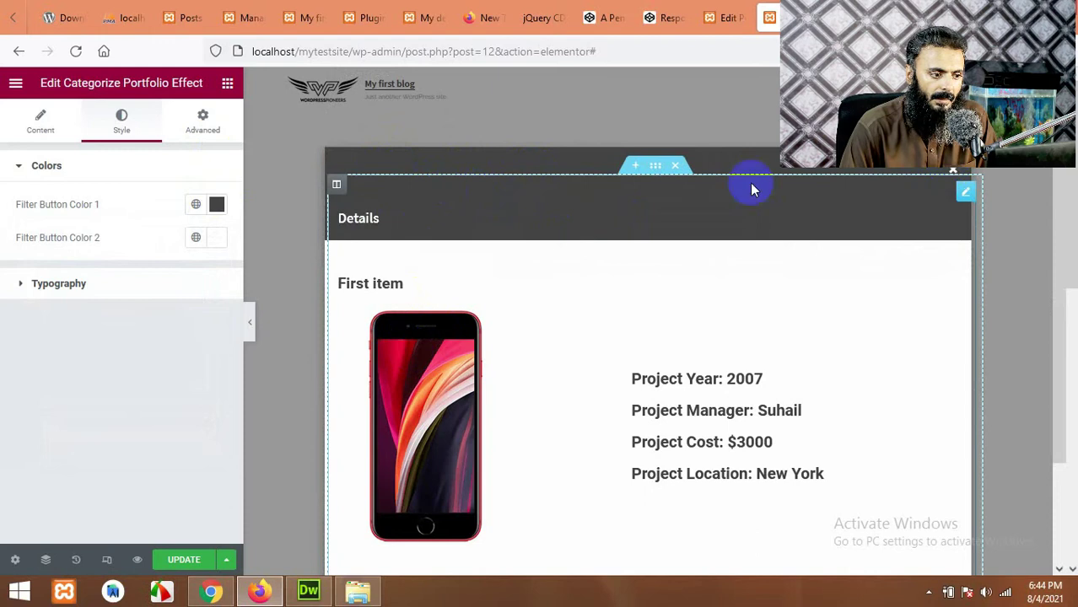
left_click(951, 174)
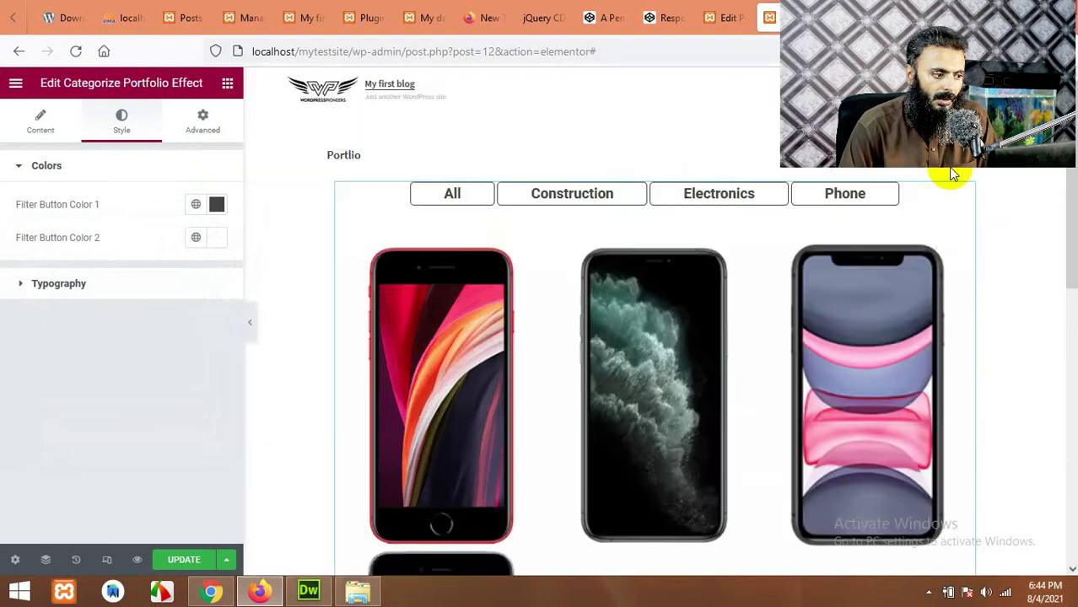
- Set the Filter Typography size to 20 px with the Roboto family
left_click(95, 285)
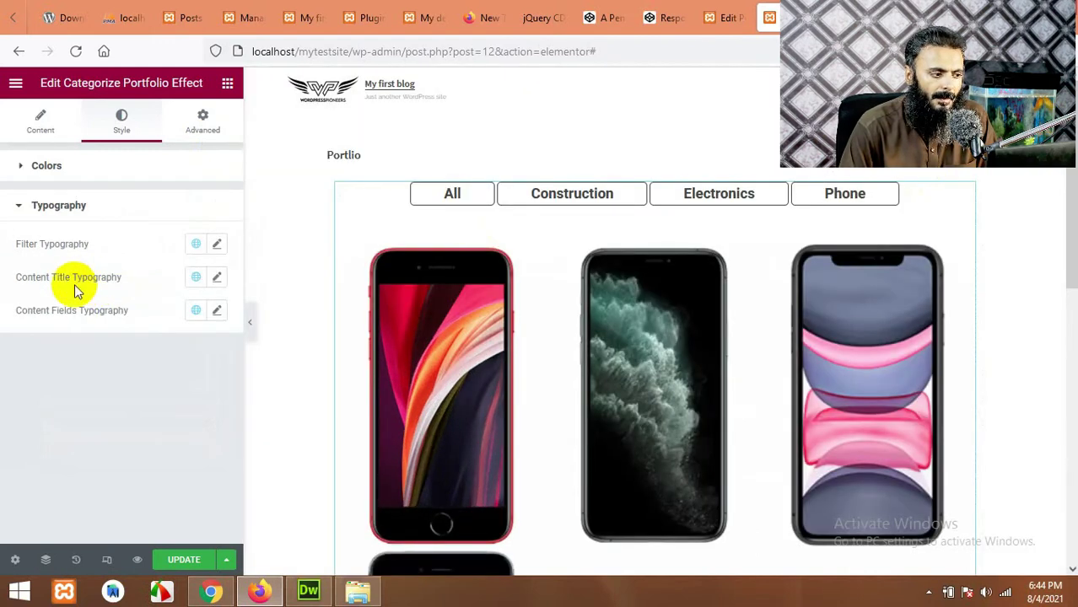
left_click(218, 246)
scroll(155, 331, "down", 1)
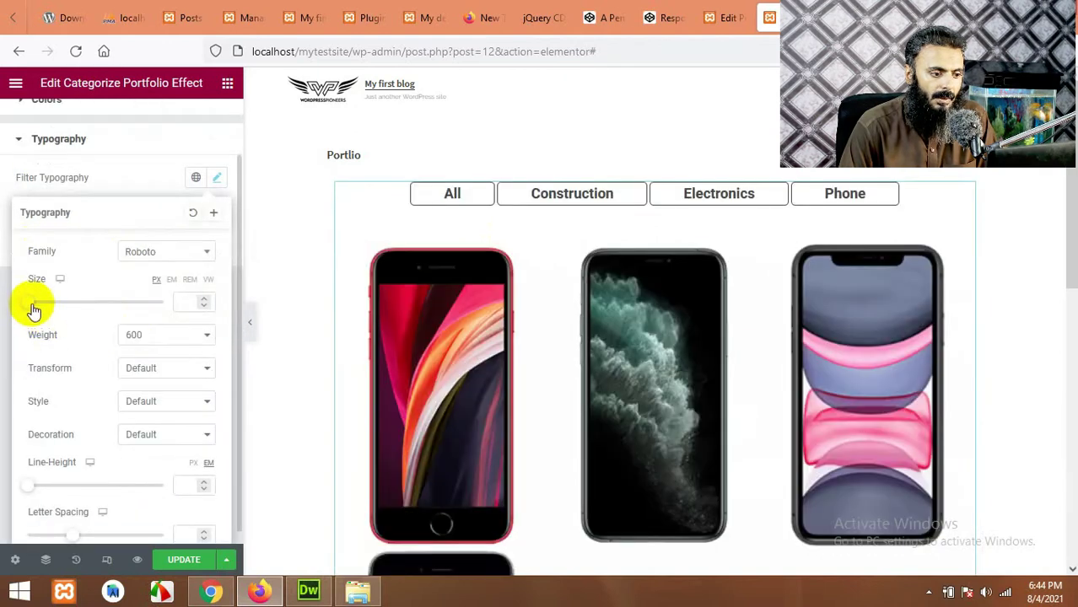
mouse_move(33, 303)
left_mouse_down()
mouse_move(72, 305)
mouse_move(40, 304)
left_mouse_up()
left_click(140, 251)
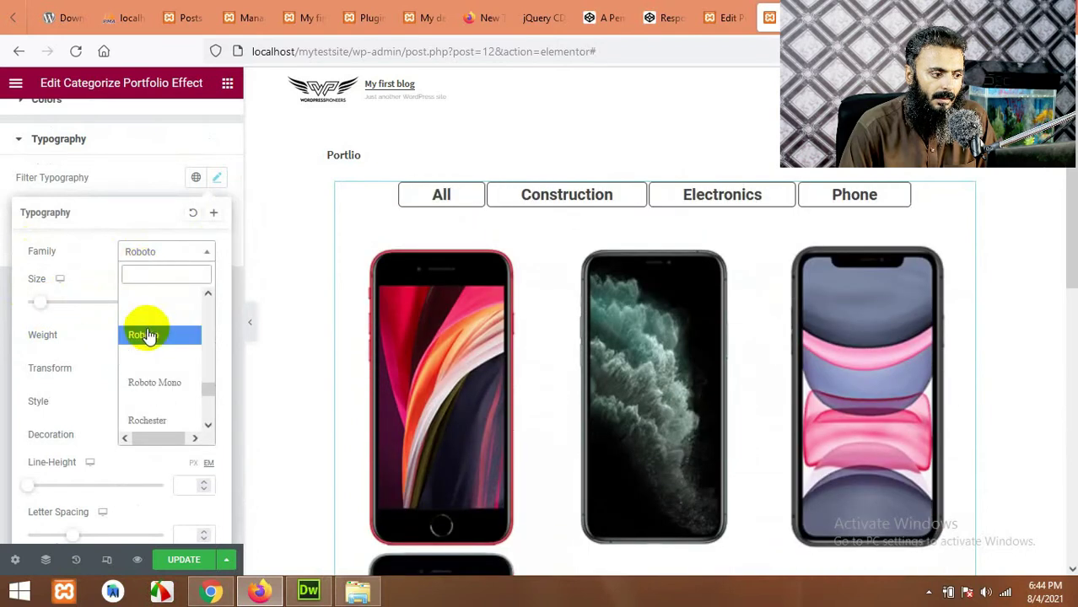
left_click(145, 332)
- Try a weight of 200 on the filter labels and set the weight back to 600
scroll(68, 331, "down", 1)
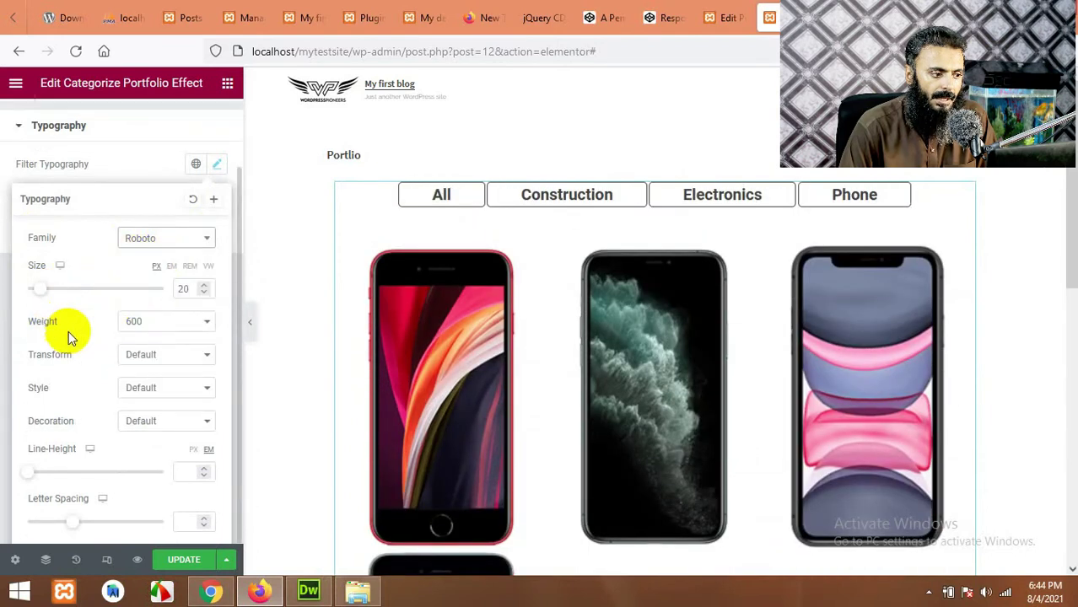
left_click(148, 323)
left_click(143, 358)
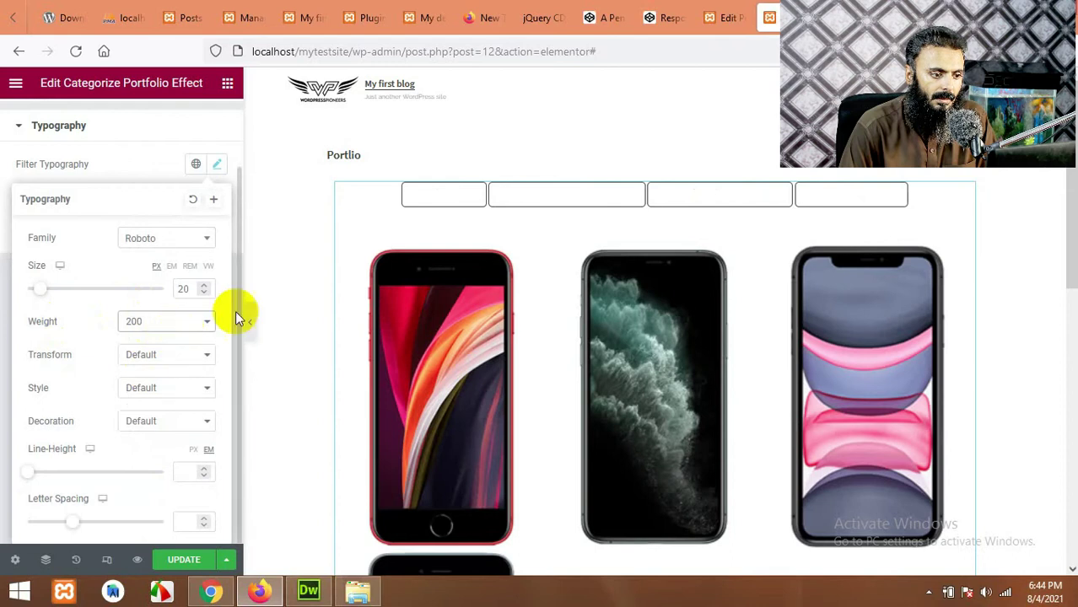
left_click(161, 322)
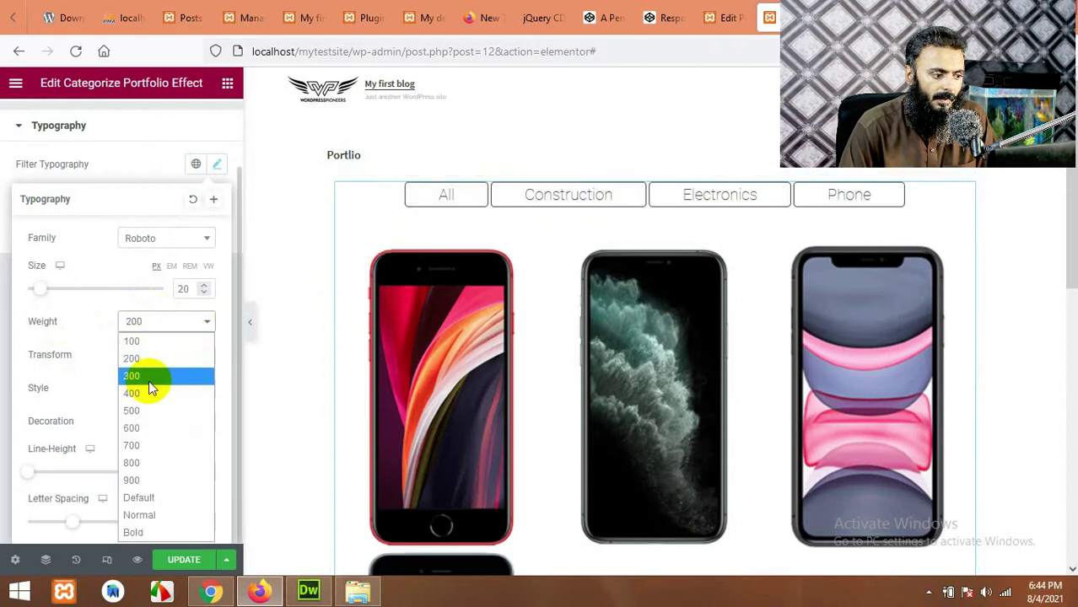
left_click(150, 428)
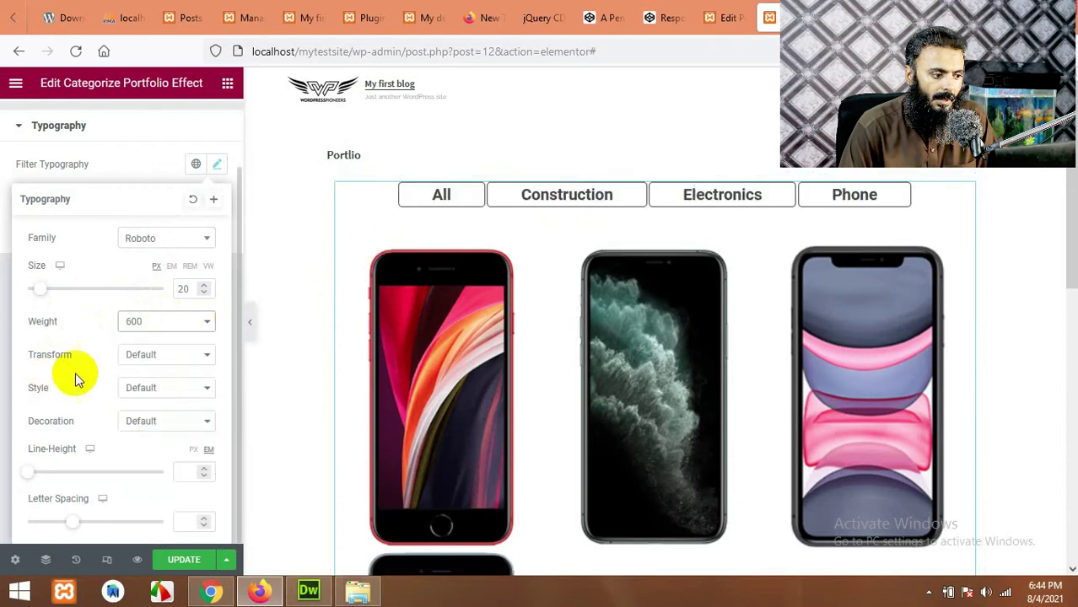
- Set the Filter Typography's text transform to Uppercase
left_click(162, 359)
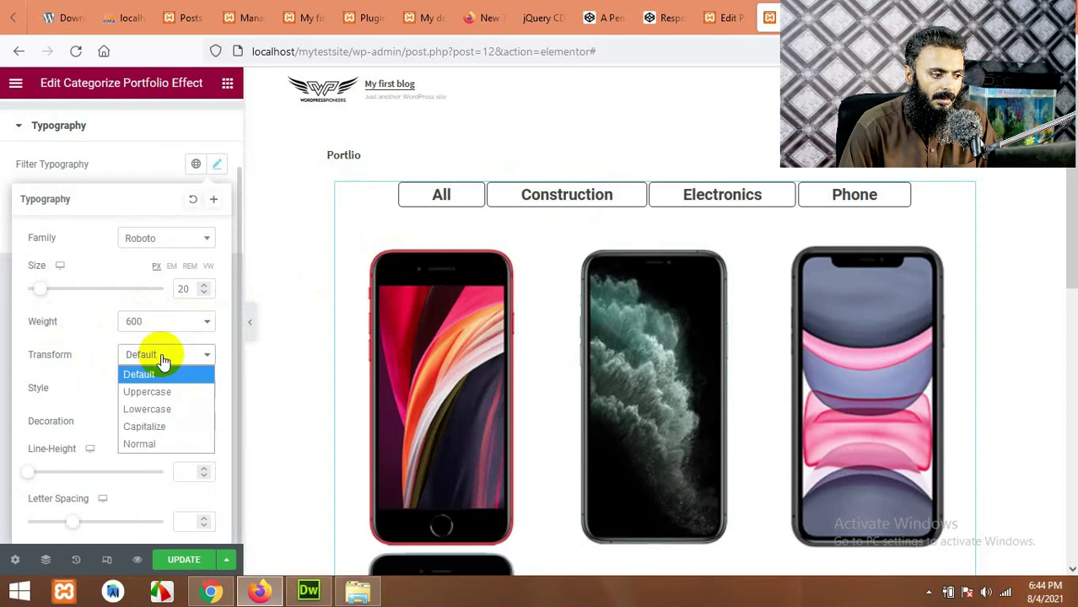
left_click(153, 393)
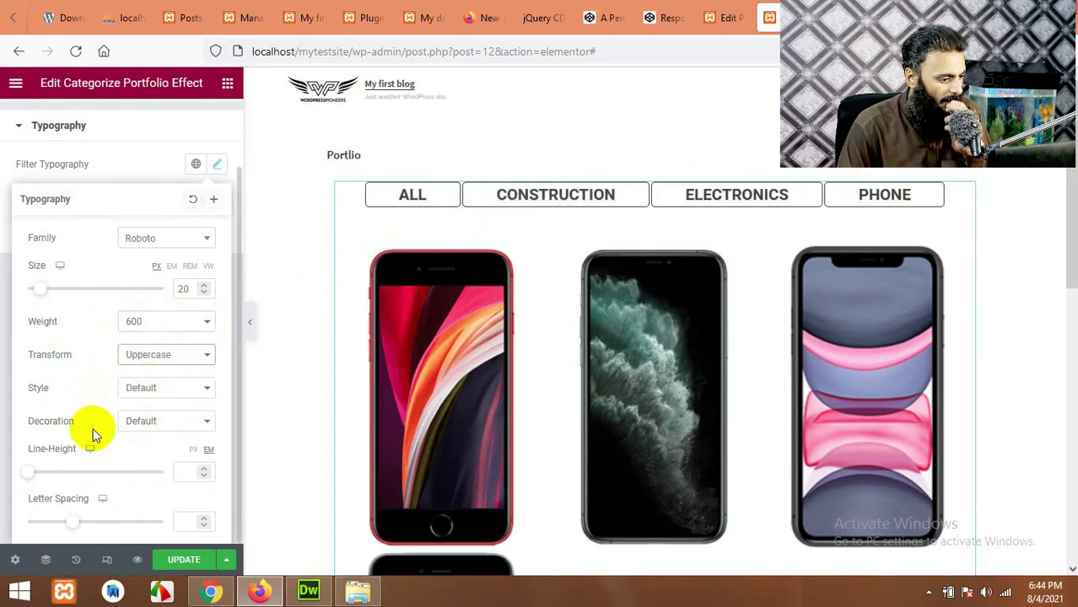
- Try the Italic style on the filter labels, restore the Default style and close the Filter Typography settings
left_click(171, 389)
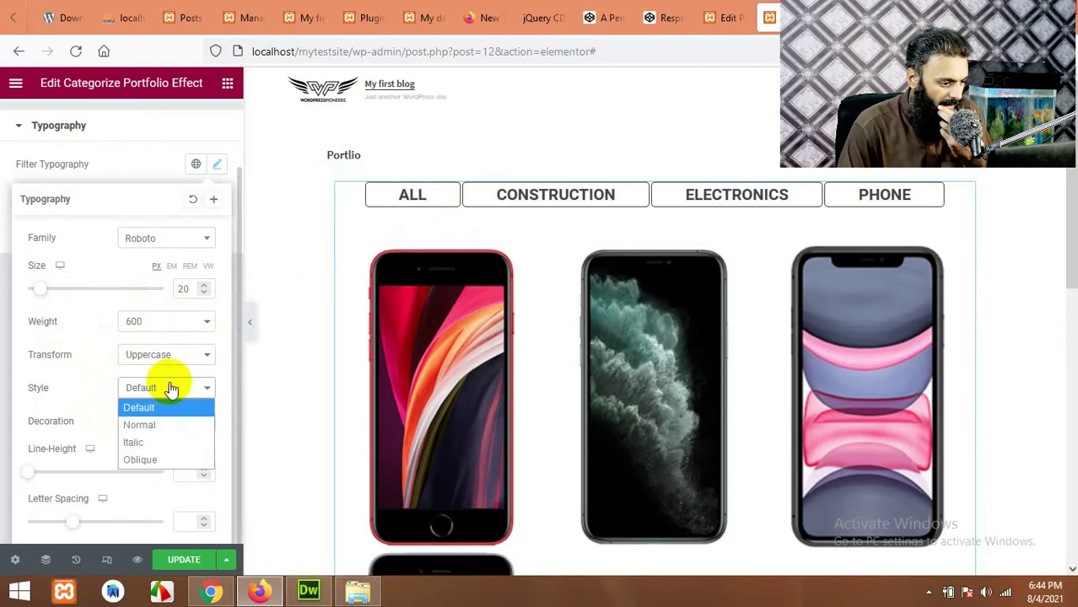
left_click(143, 442)
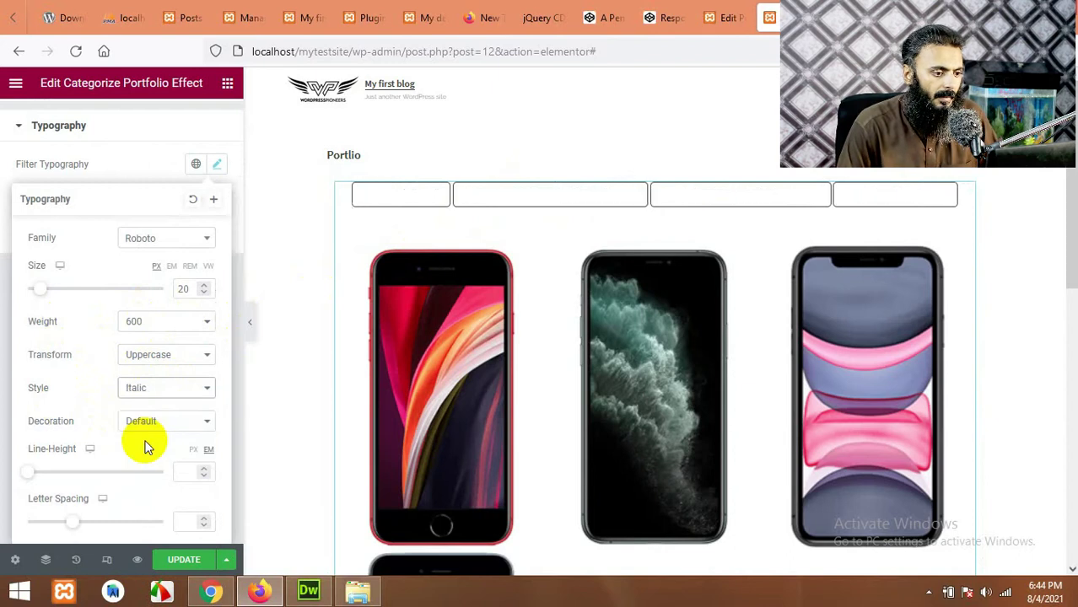
left_click(161, 389)
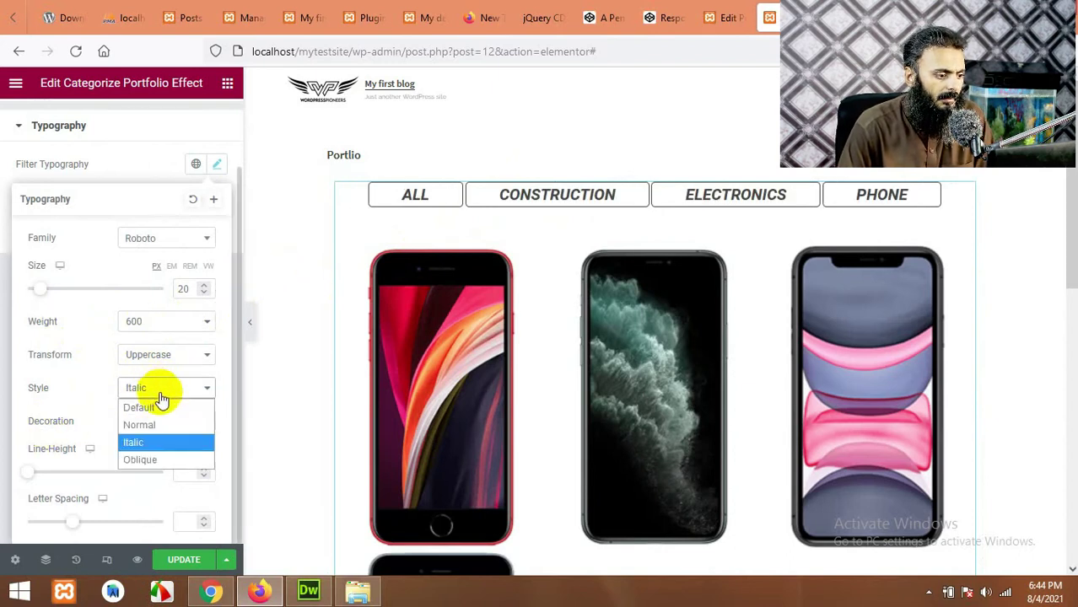
left_click(161, 408)
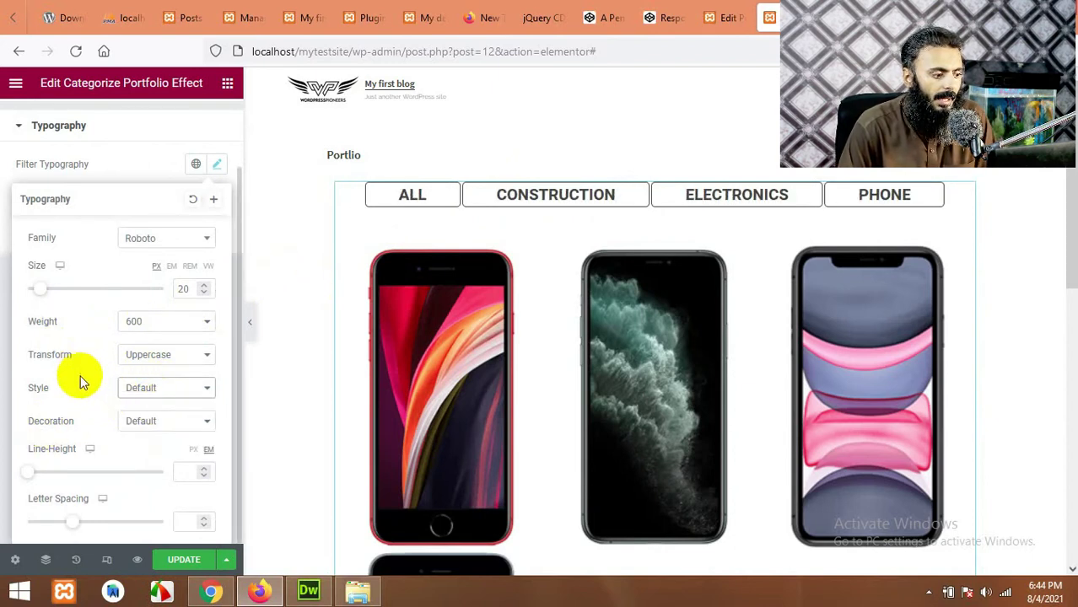
left_click(132, 175)
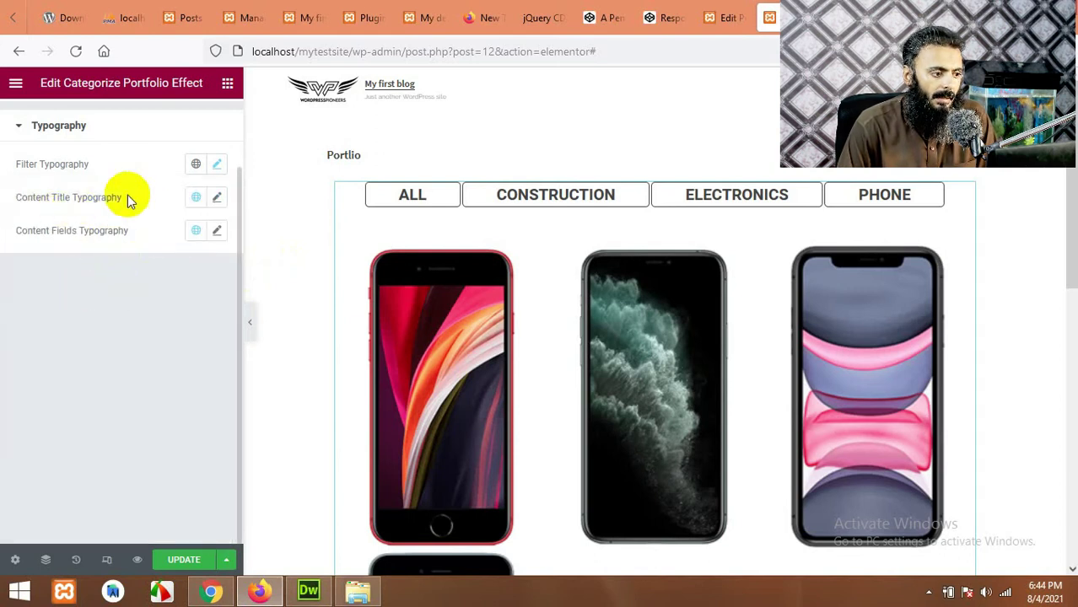
- Set the Content Fields Typography size to 35 px and check the project fields in the first item's details popup
left_click(406, 343)
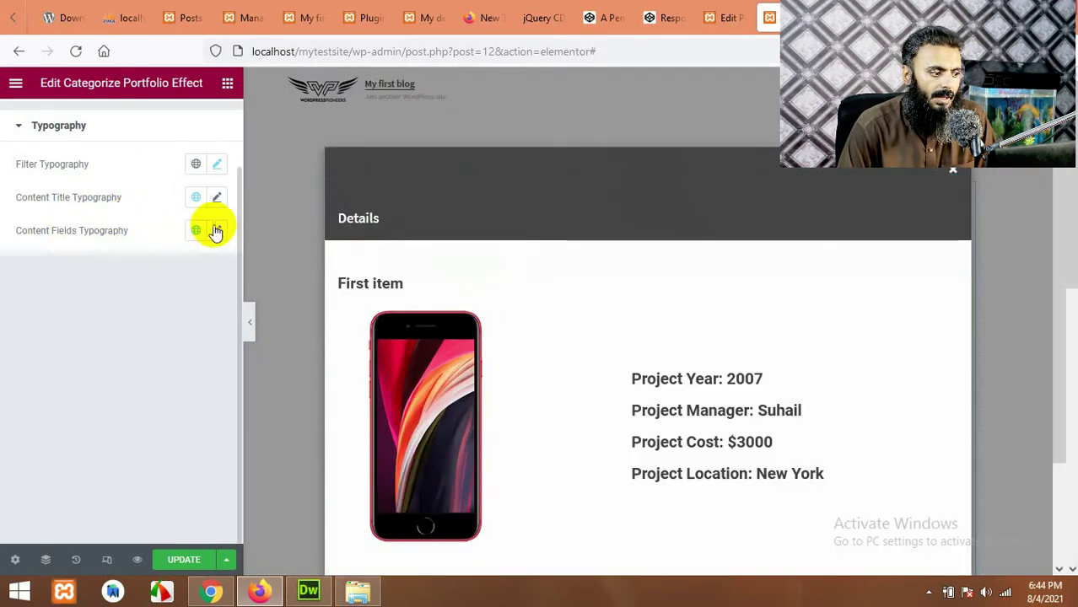
left_click(218, 233)
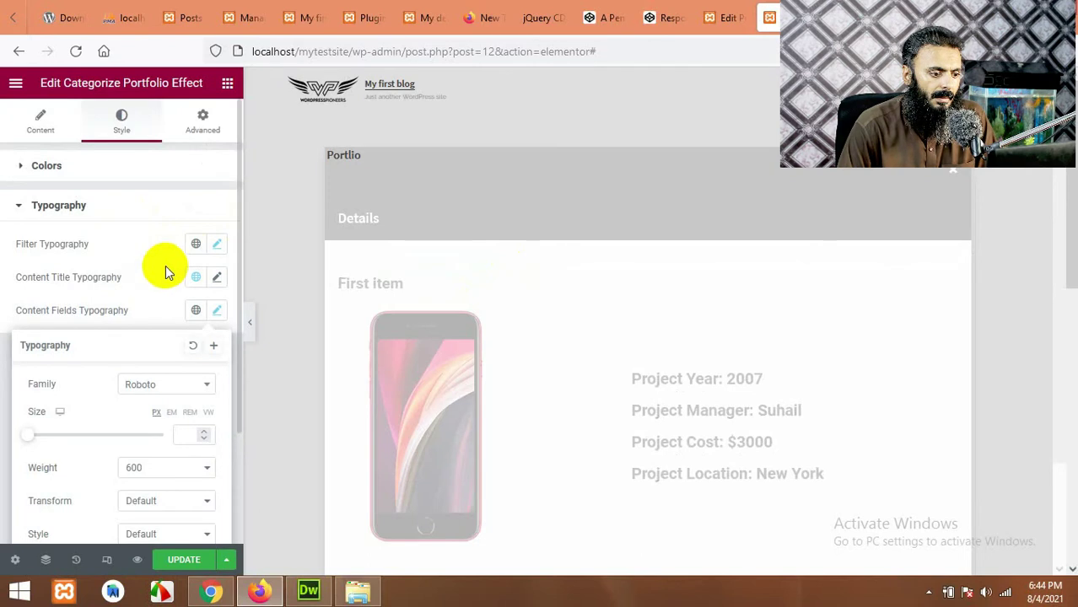
scroll(132, 200, "down", 1)
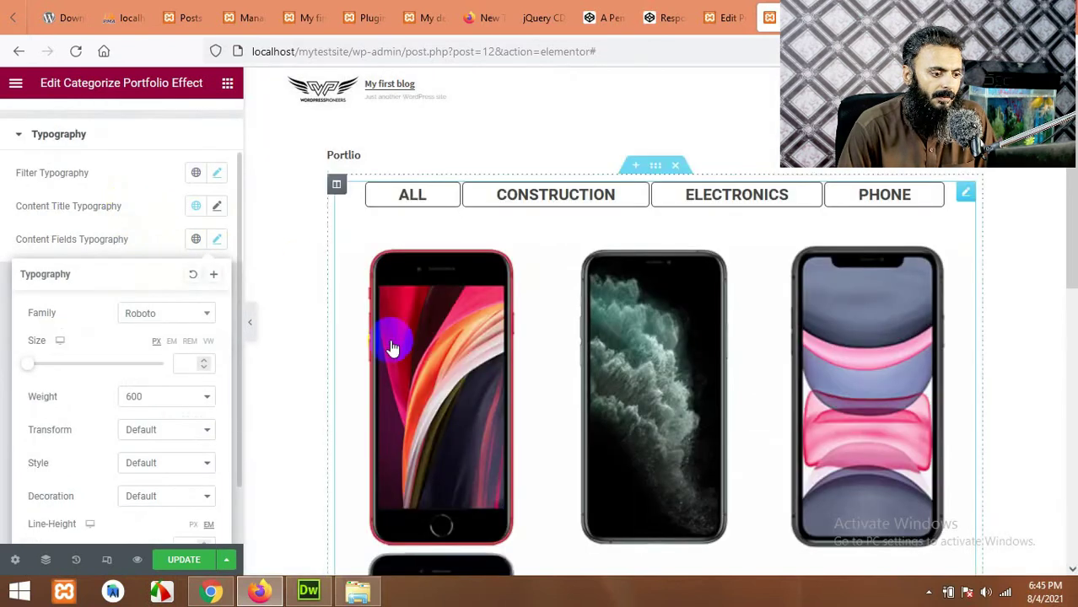
left_click(414, 396)
left_click(216, 239)
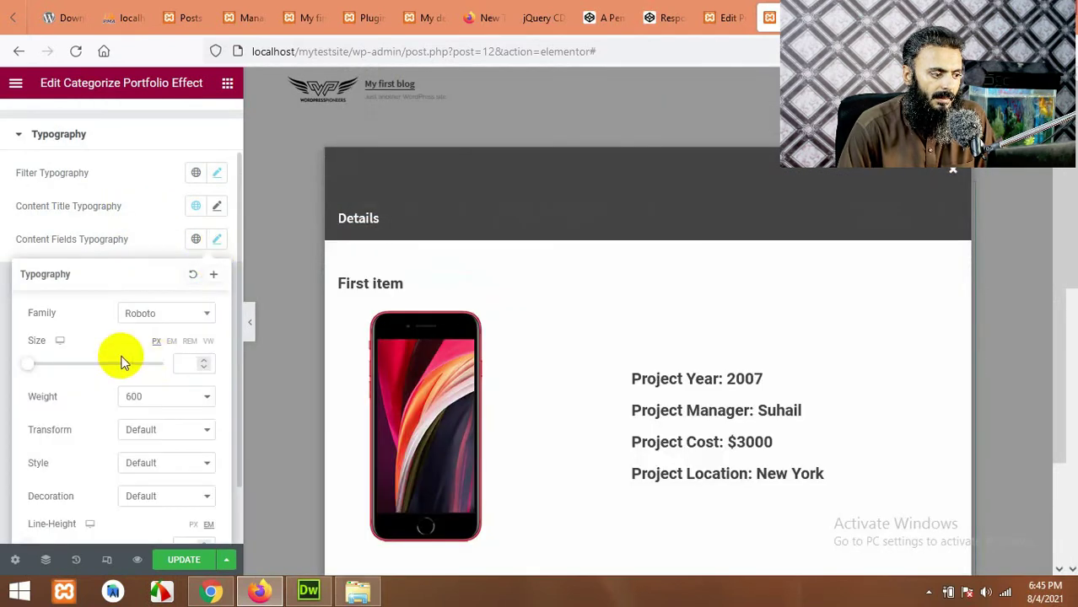
left_click_drag(39, 370, 54, 369)
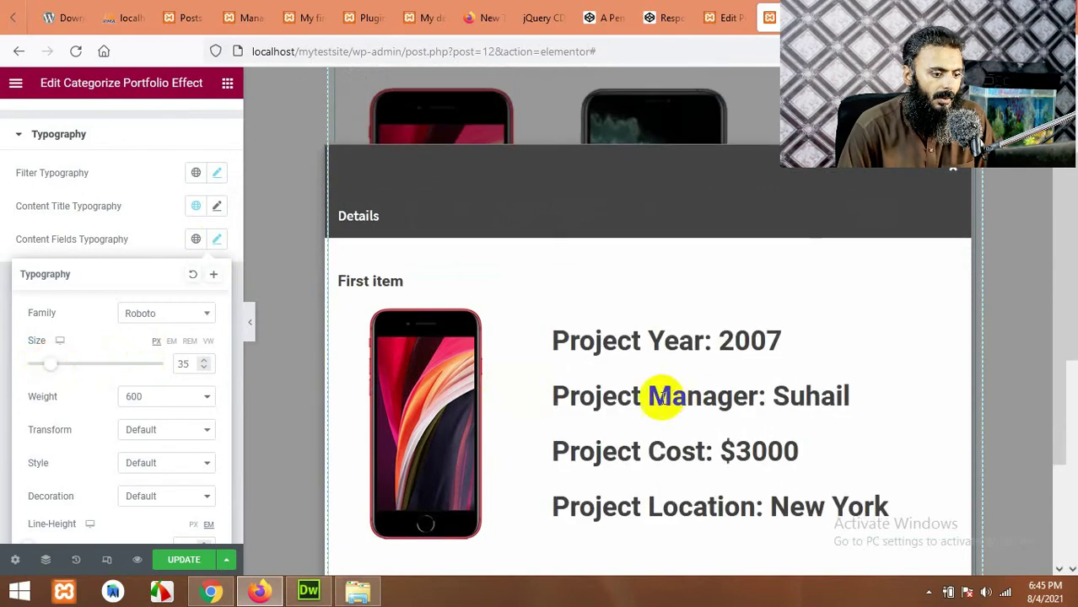
scroll(563, 397, "down", 3)
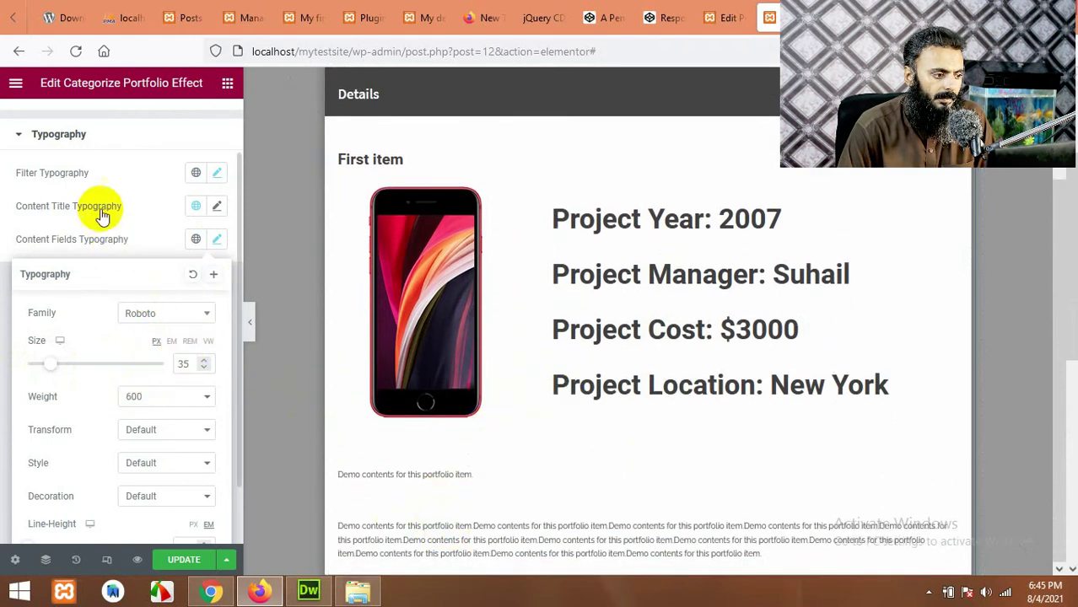
- Increase the Content Title Typography size and check the title in the first item's details popup
left_click(217, 206)
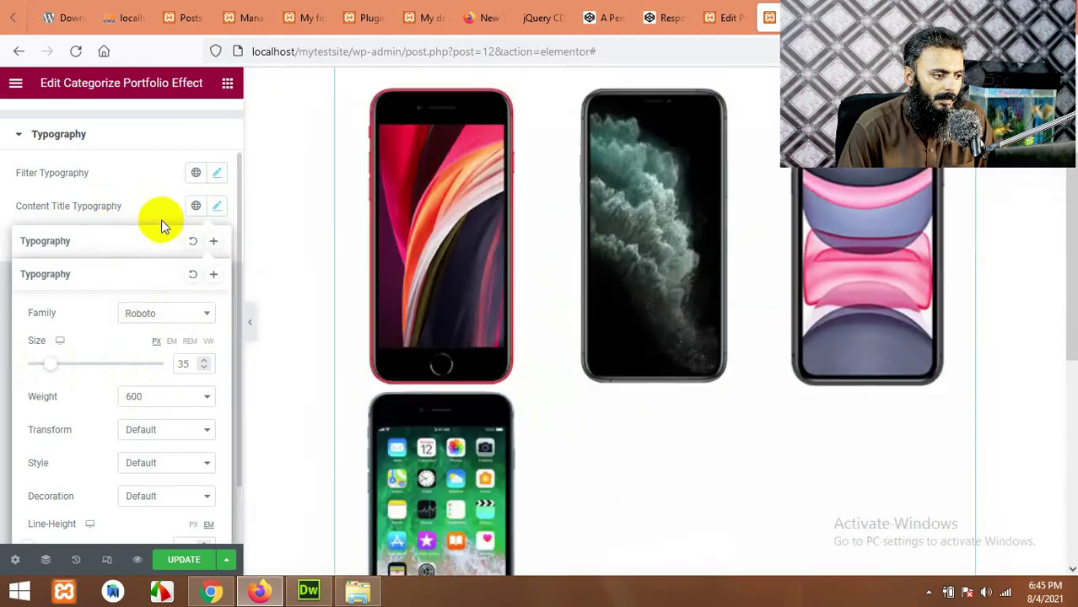
left_click(216, 211)
left_click(218, 216)
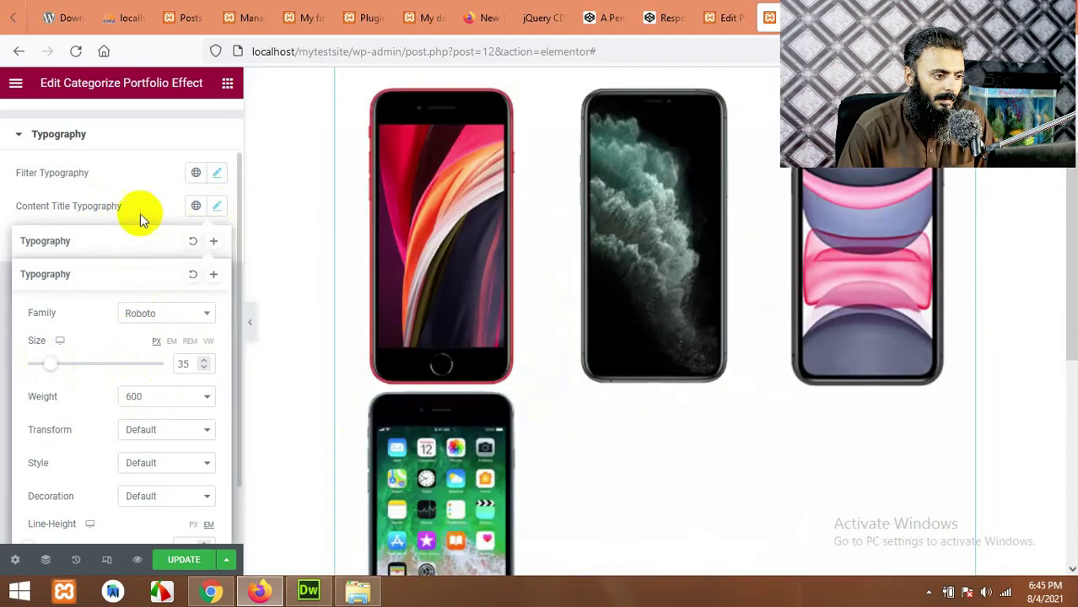
left_click(140, 219)
left_click(218, 211)
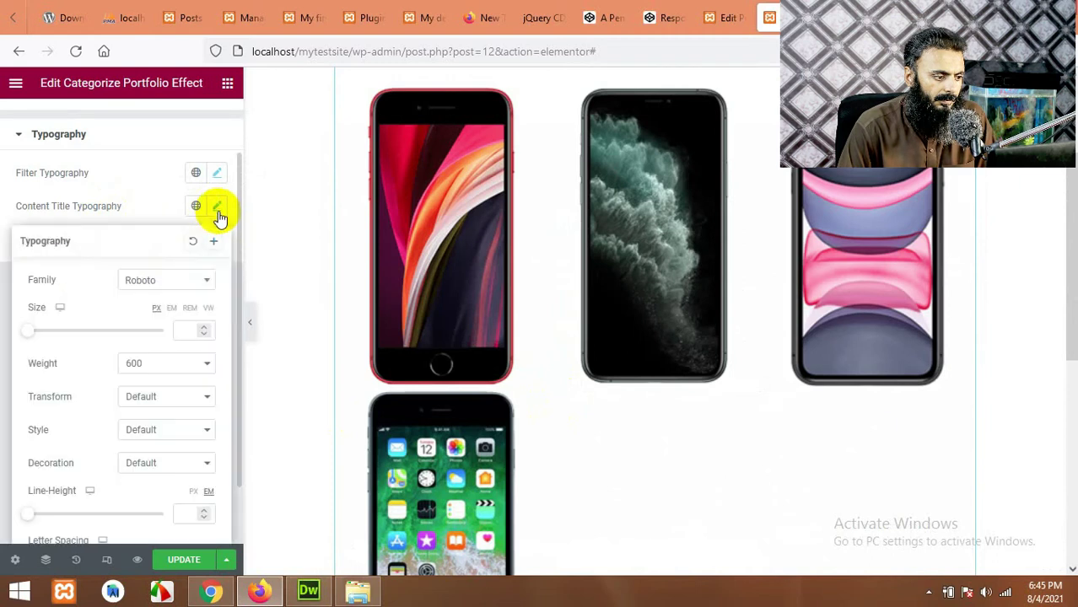
scroll(141, 354, "down", 1)
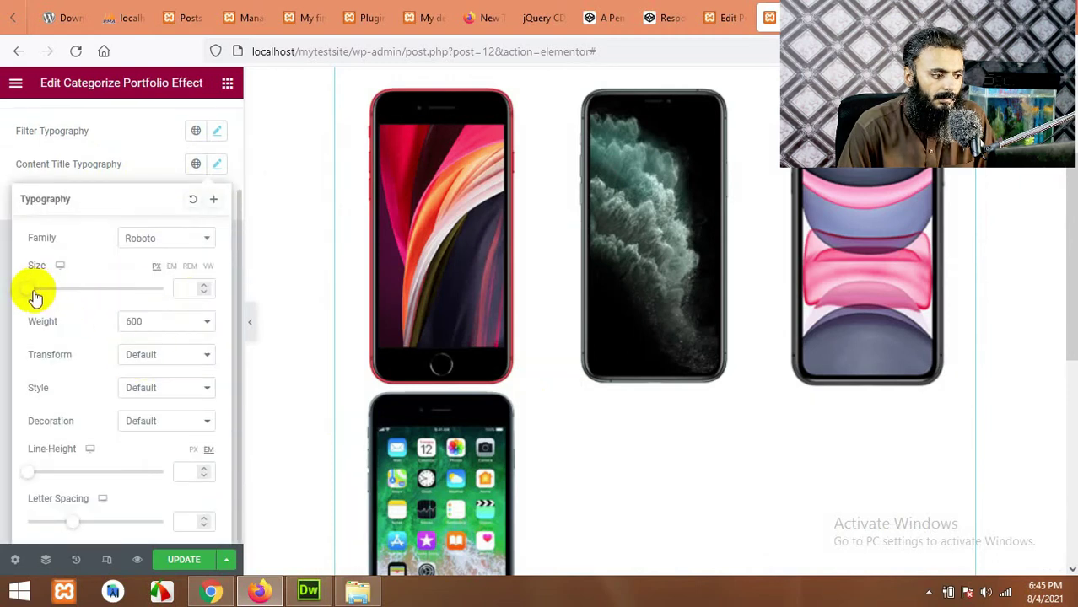
left_click(458, 292)
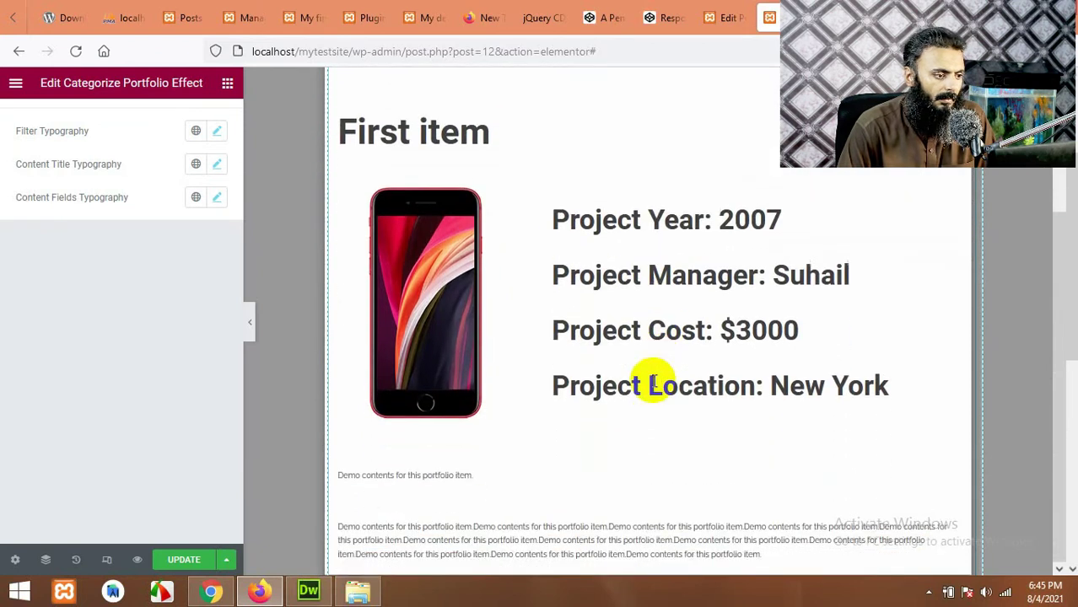
scroll(597, 347, "down", 1)
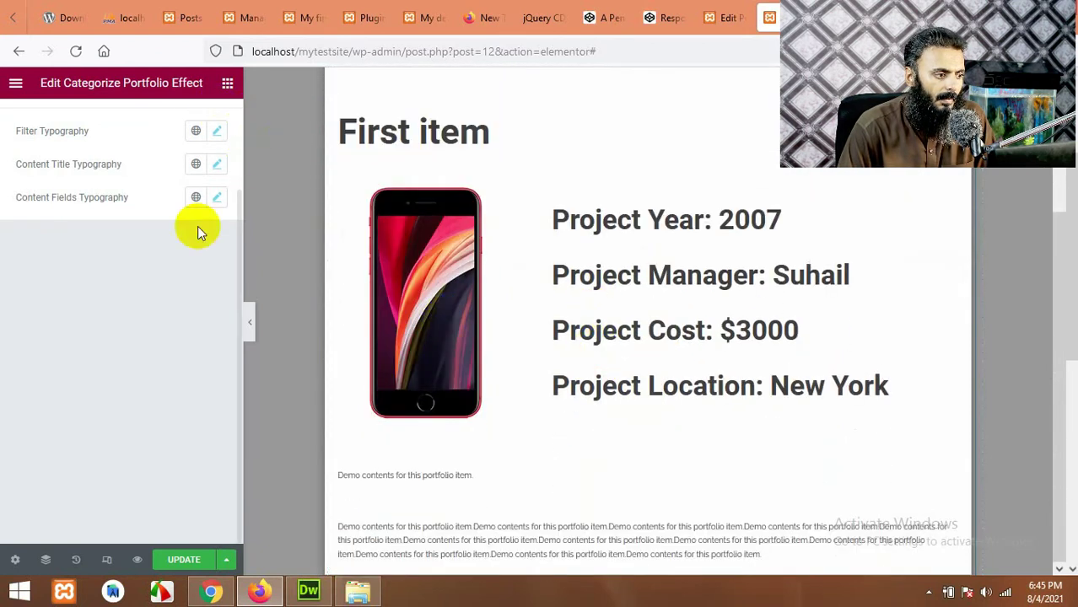
- Close the first item's details popup and adjust the portfolio widget's margin and padding, adding equal padding on all sides
scroll(103, 298, "up", 3)
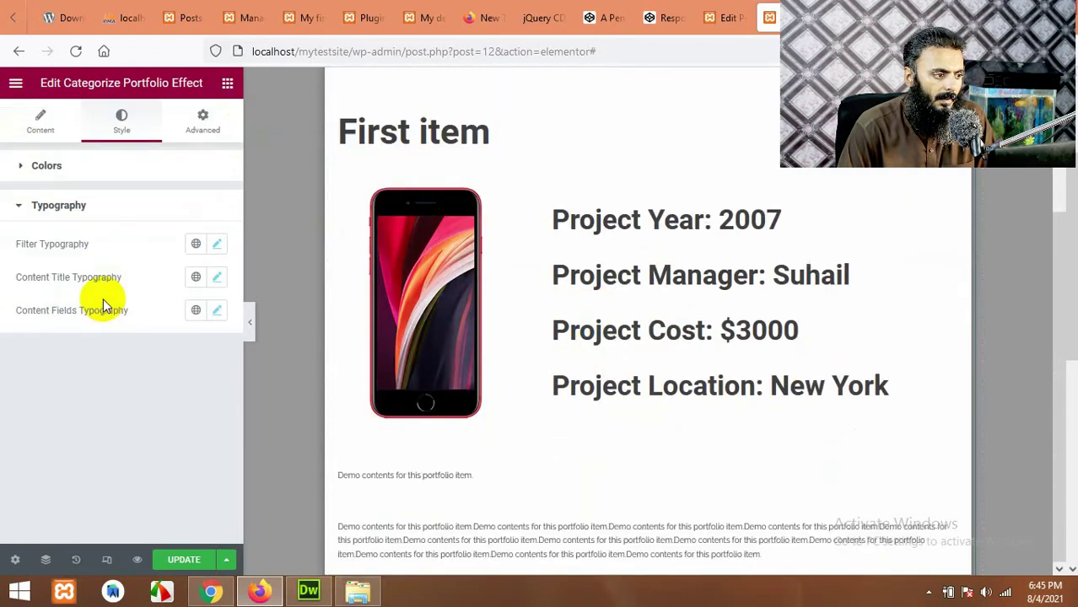
left_click(27, 168)
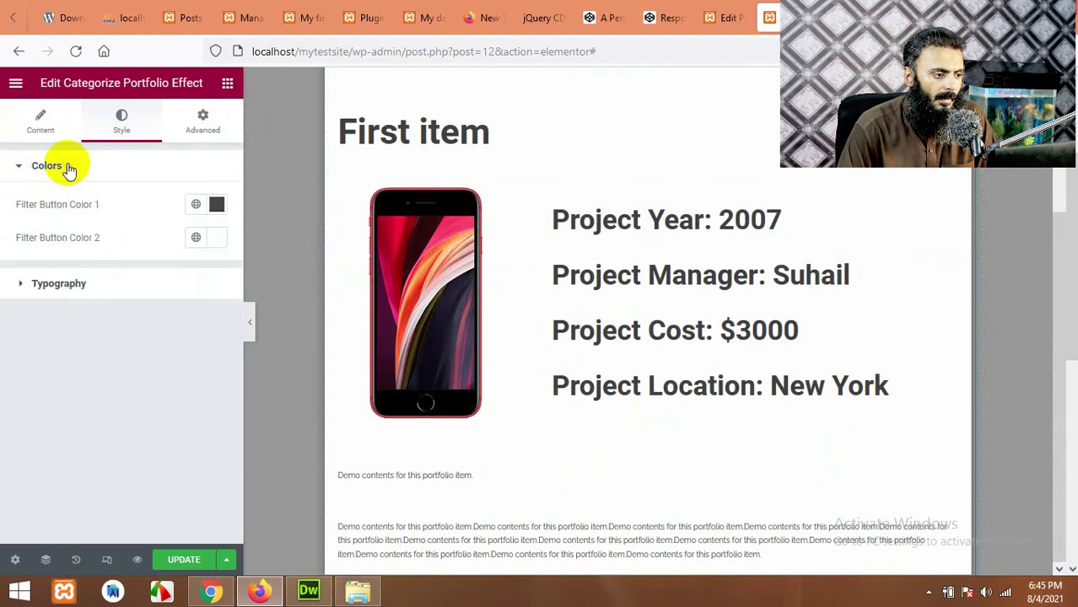
left_click(209, 121)
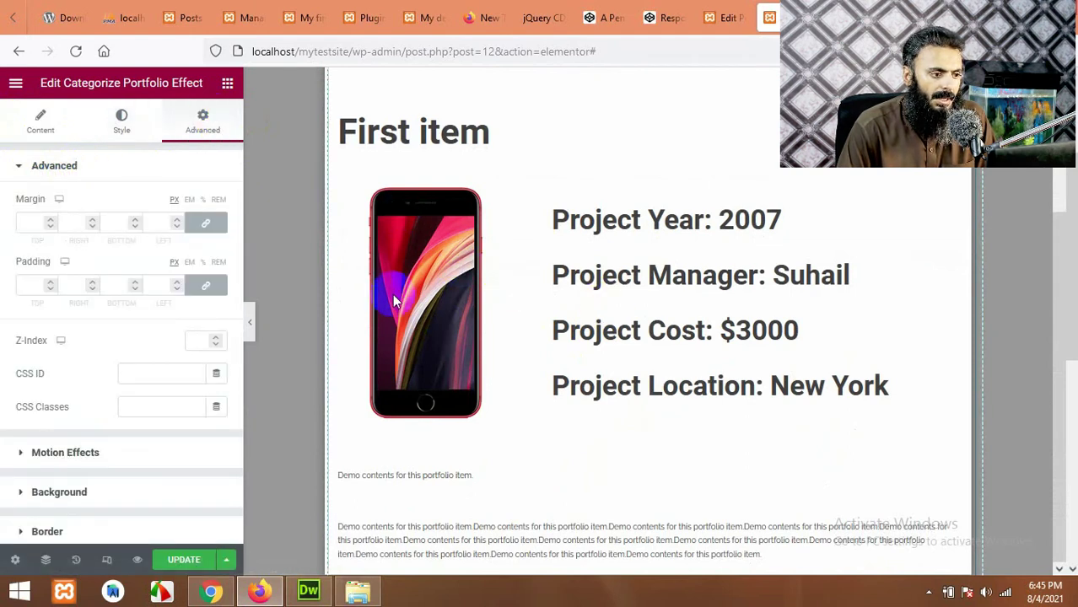
scroll(925, 226, "up", 3)
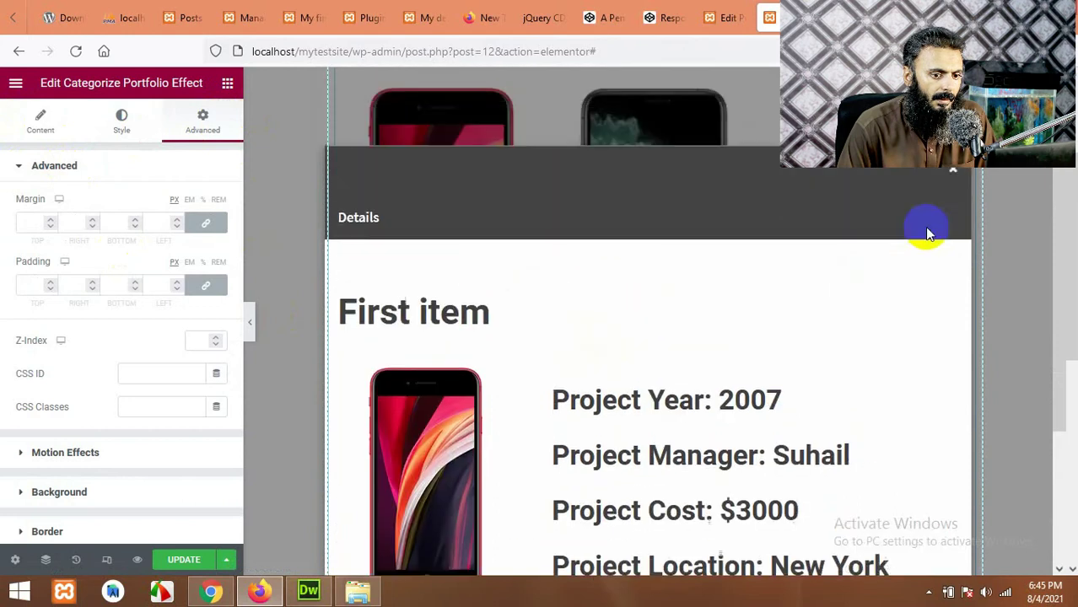
left_click(958, 187)
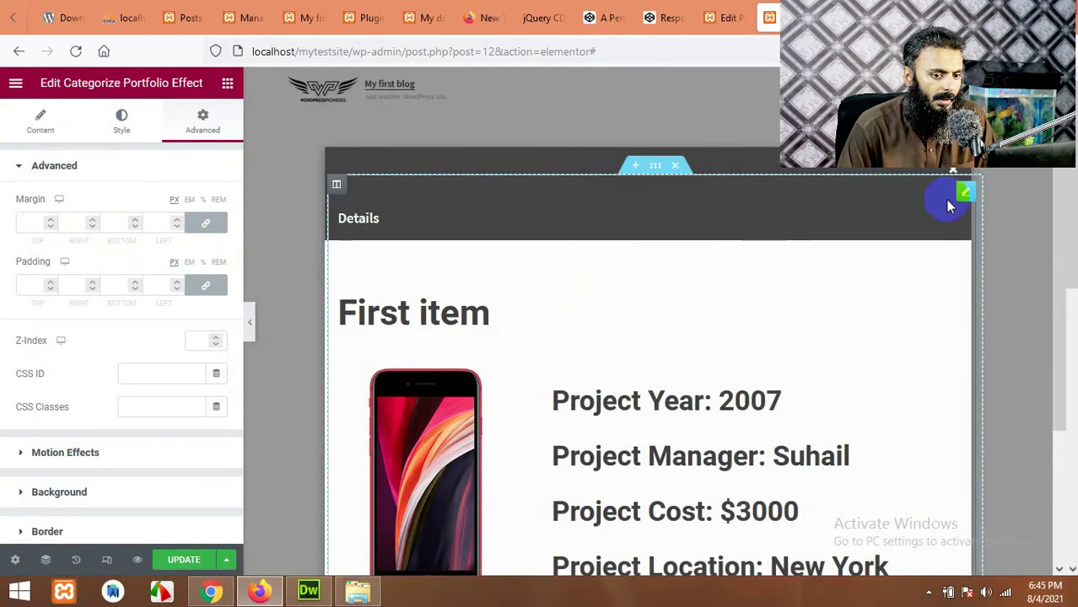
left_click(956, 172)
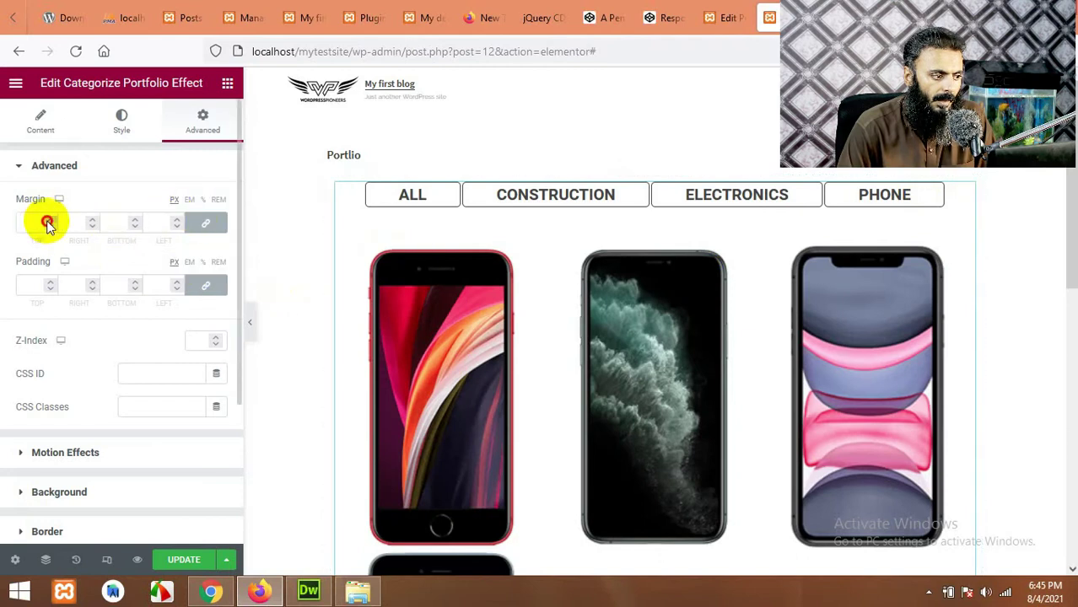
mouse_move(46, 224)
left_mouse_down()
mouse_move(51, 232)
mouse_move(48, 223)
left_mouse_up()
left_click_drag(46, 285, 46, 285)
- Set the portfolio widget's entrance animation to Fade In
scroll(110, 329, "down", 3)
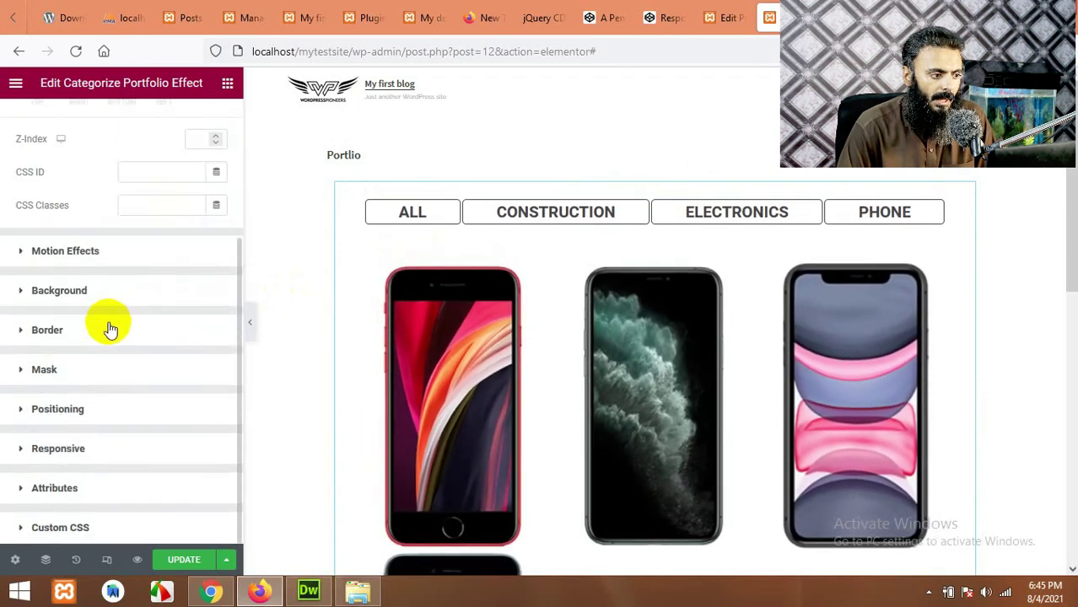
left_click(78, 268)
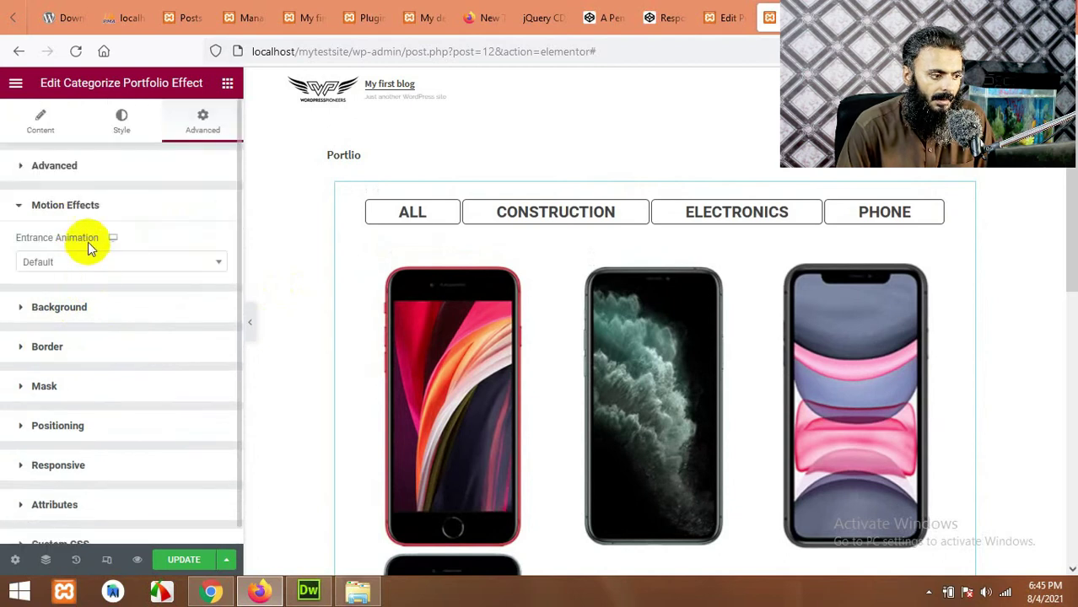
left_click(94, 262)
left_click(73, 344)
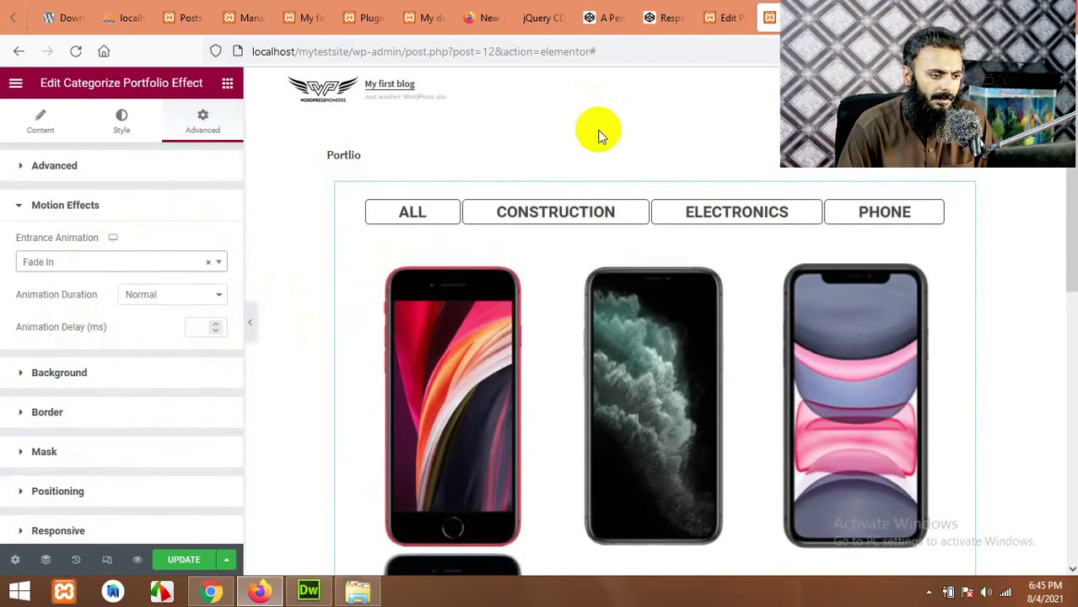
- Add a Heading widget above the portfolio, title it "Portfolio" and center it
left_click(344, 158)
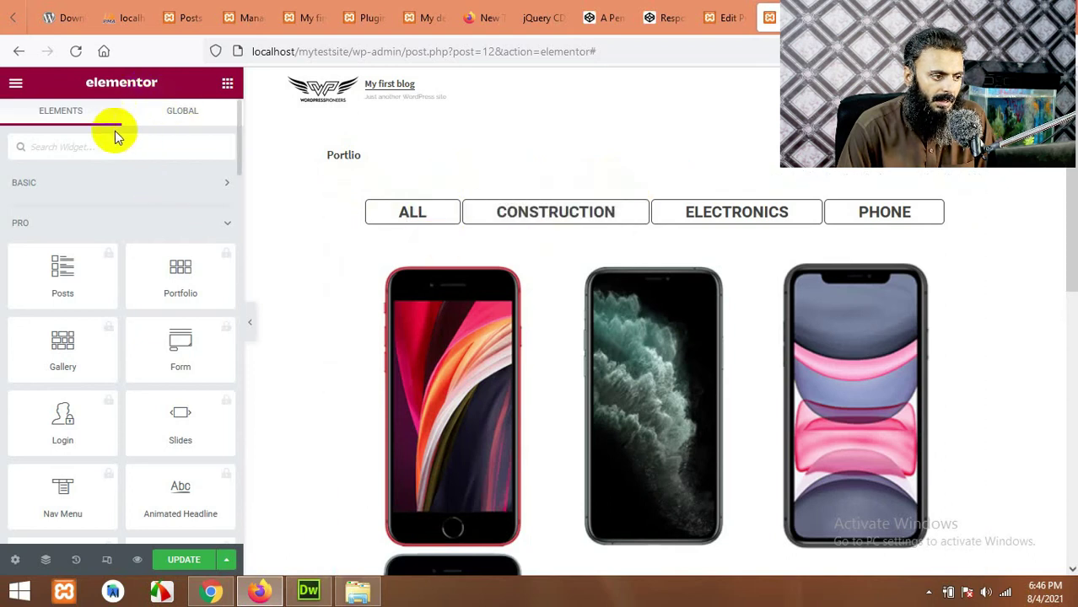
left_click(107, 182)
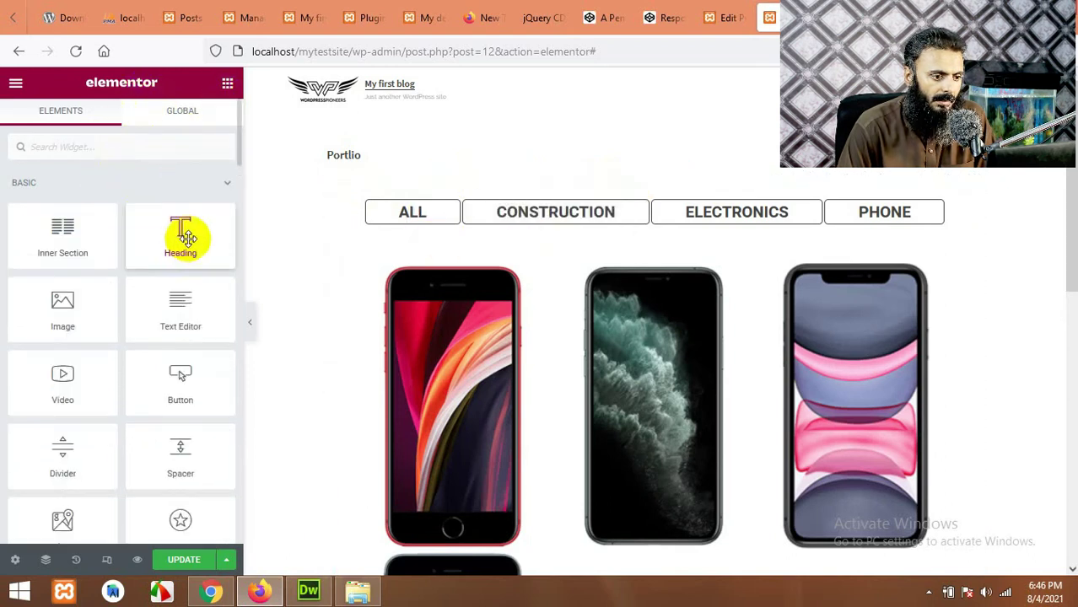
left_click_drag(186, 238, 556, 209)
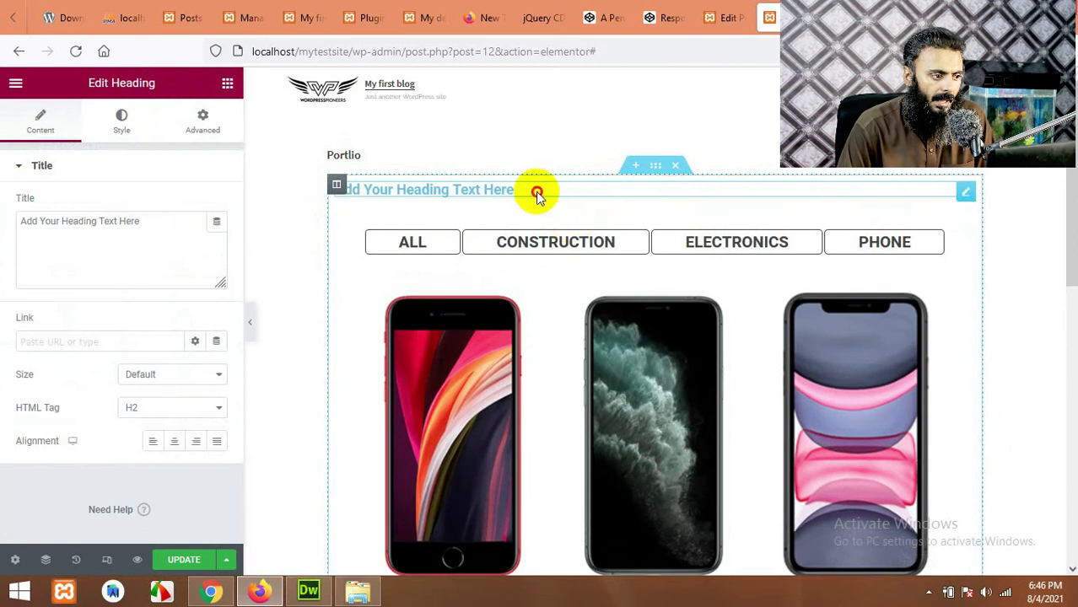
left_click_drag(183, 236, 7, 235)
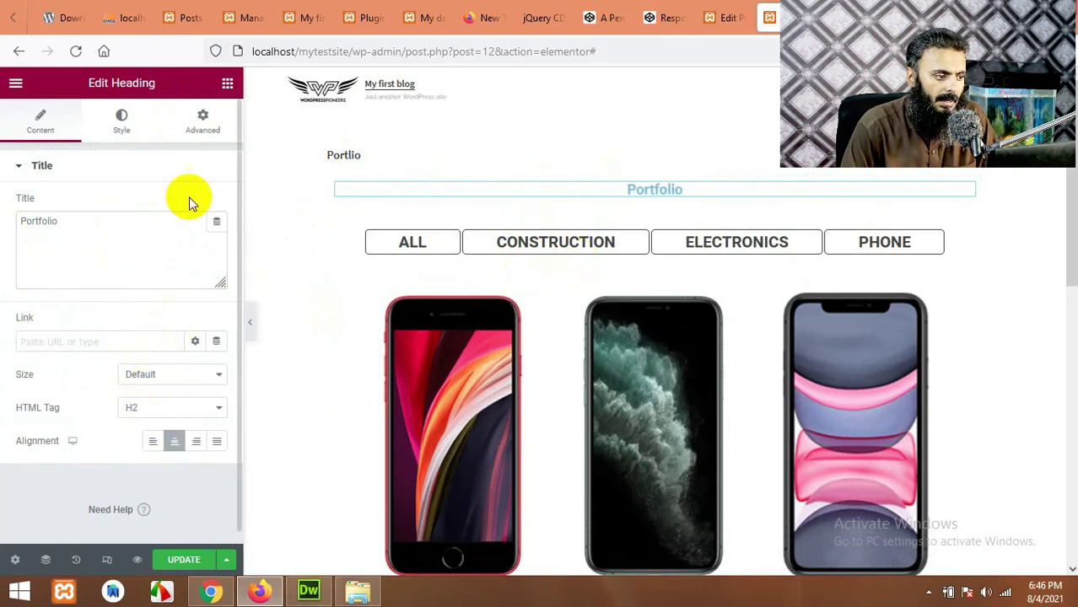
- Set the Portfolio heading's text color to dark grey #595959
left_click(133, 118)
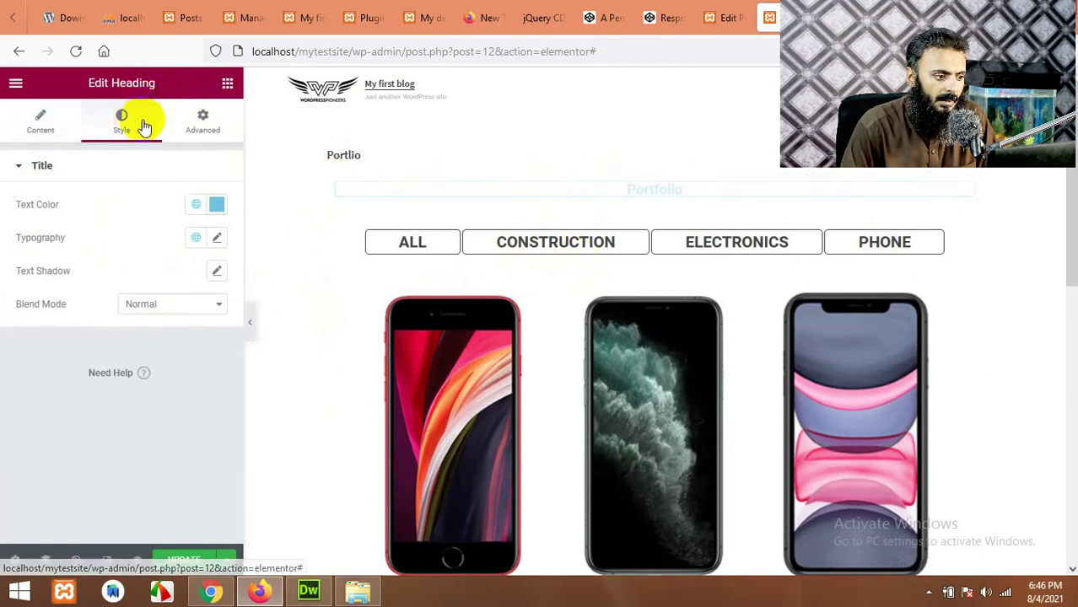
left_click(218, 216)
left_click_drag(181, 301, 29, 368)
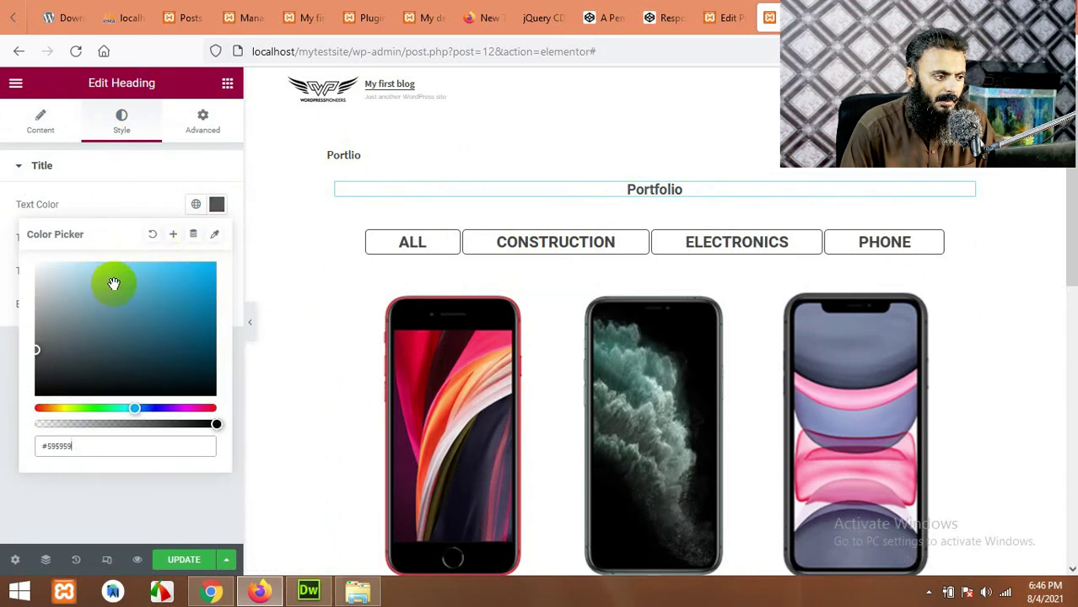
left_click(120, 202)
- Set the Portfolio heading's typography size to 47 px and check it above the portfolio grid
left_click(217, 238)
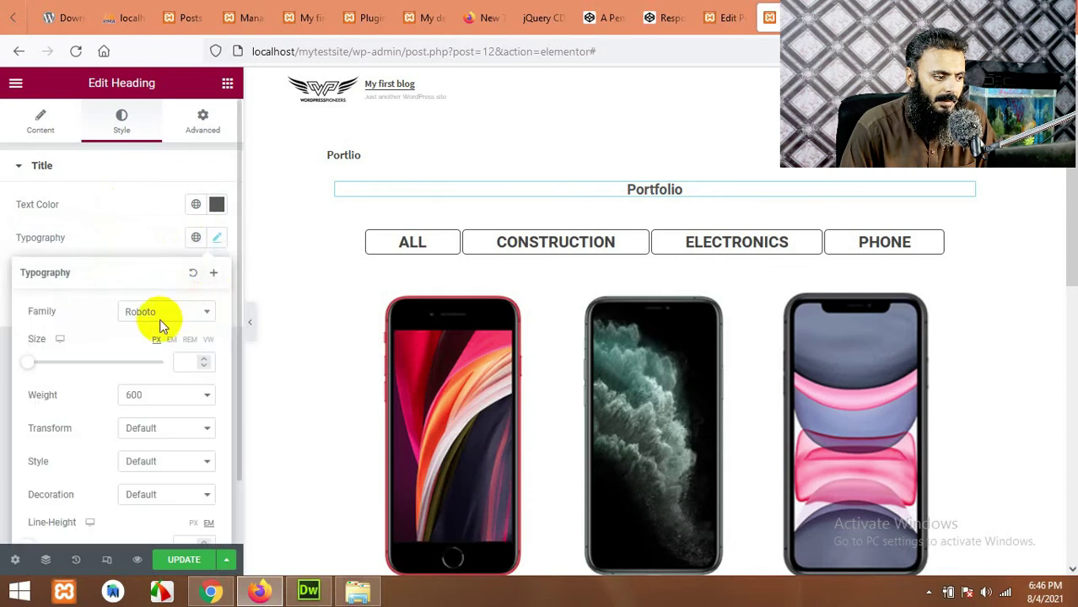
left_click_drag(32, 365, 63, 370)
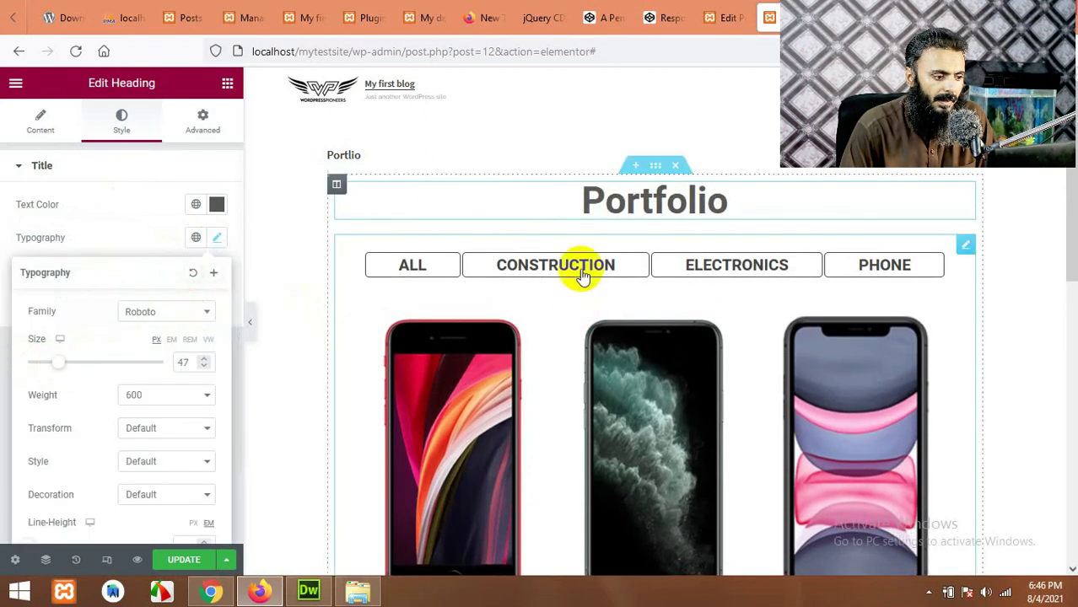
scroll(284, 296, "down", 4)
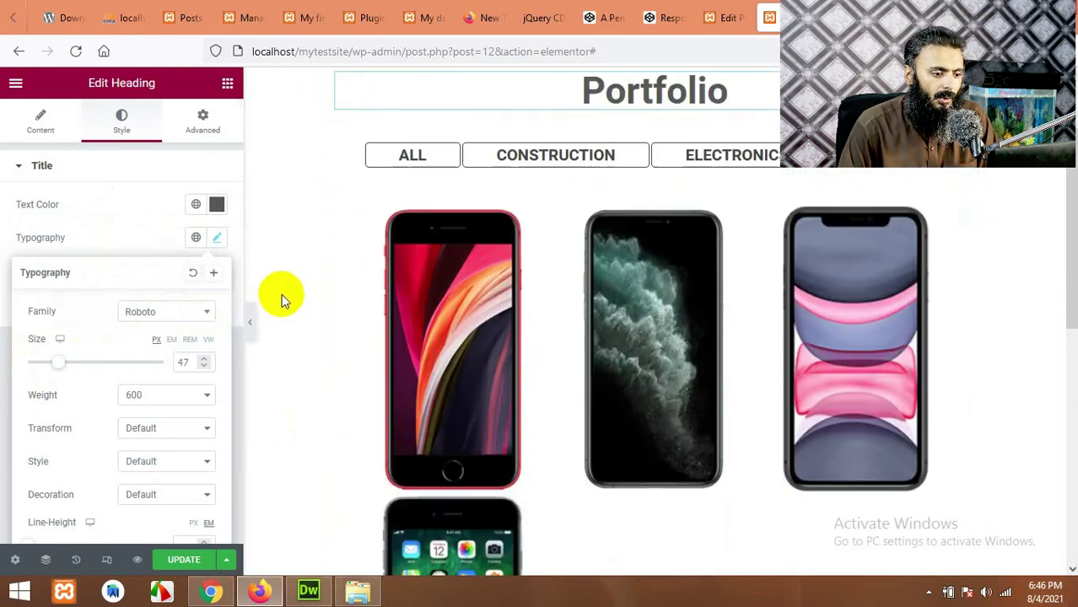
scroll(540, 371, "up", 3)
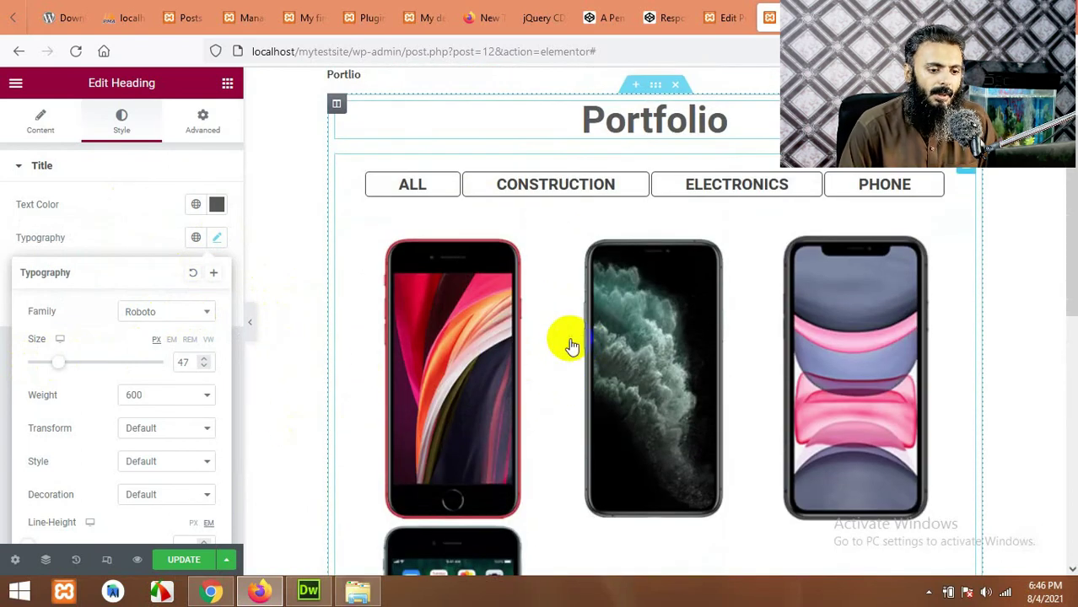
left_click(700, 387)
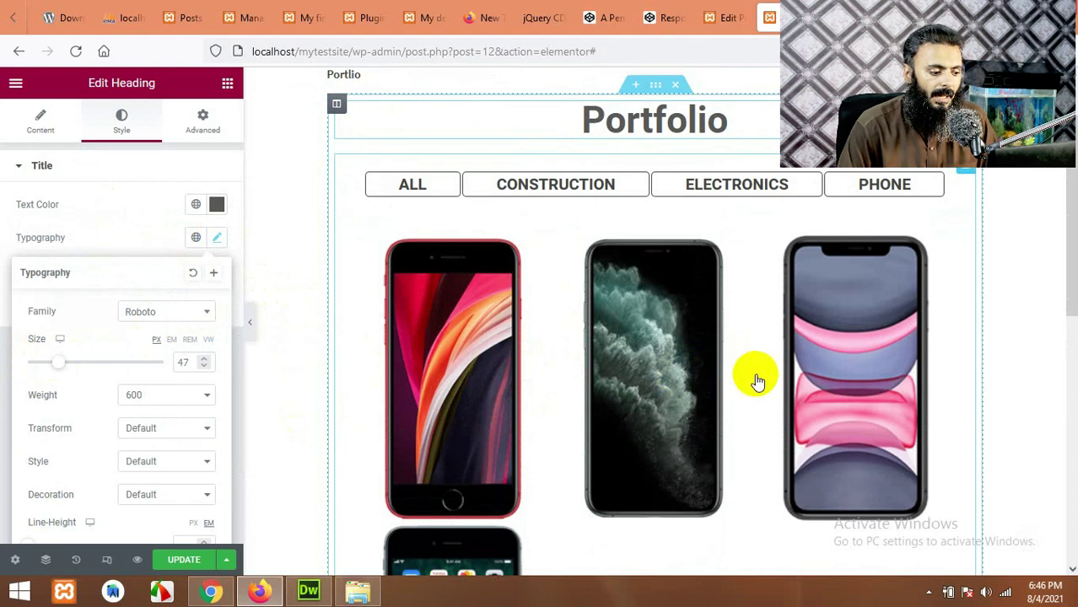